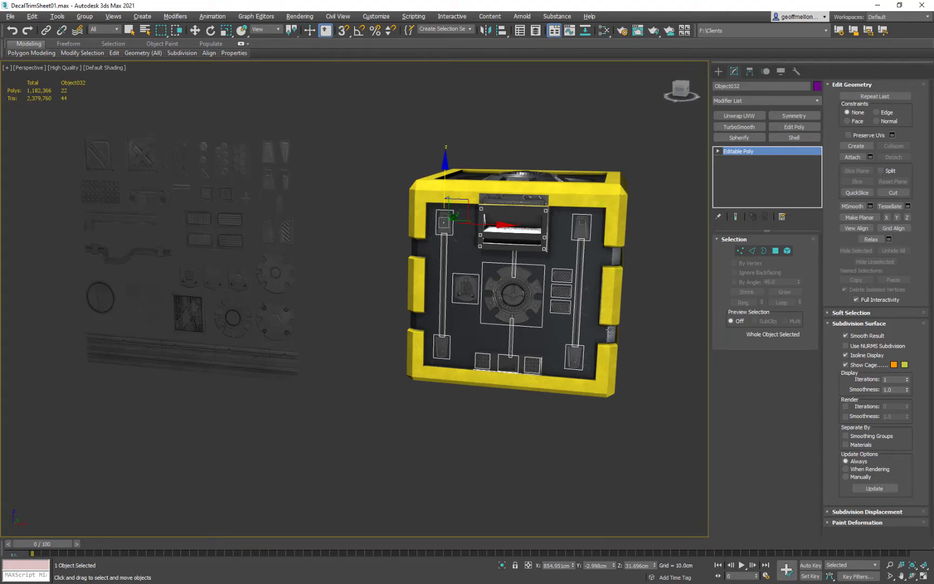
# - Inspect the crate's top dome by selecting its floating nut decals and the circular indent ring
pyautogui.moveTo(605, 331); pyautogui.dragTo(507, 353, button='middle')
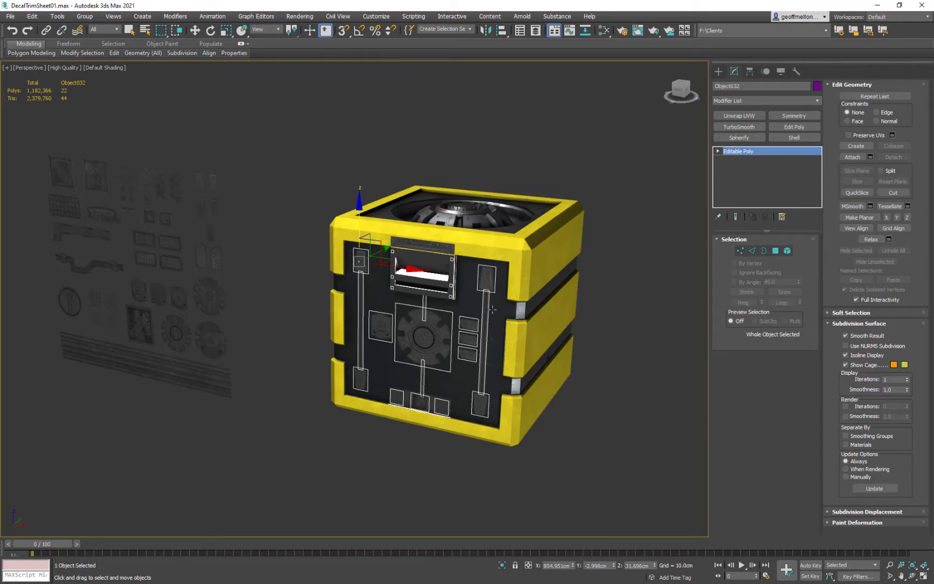
pyautogui.moveTo(475, 309); pyautogui.dragTo(470, 352, button='middle')
pyautogui.click(449, 261)
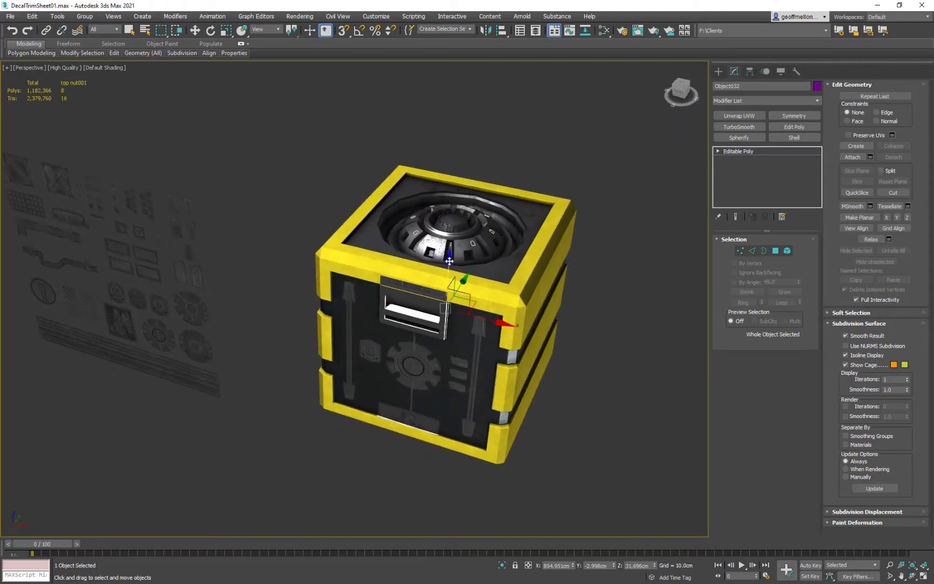
pyautogui.press('z')
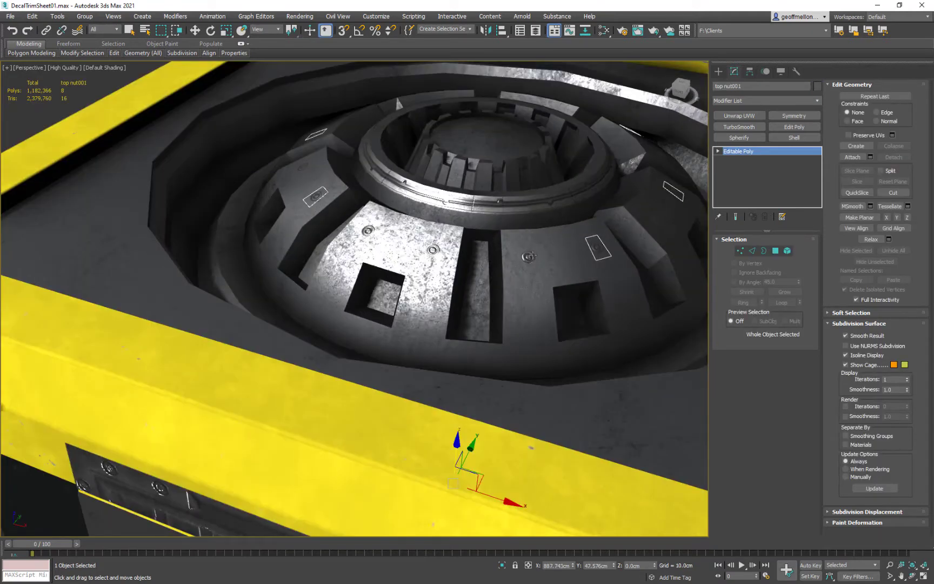
pyautogui.click(531, 256)
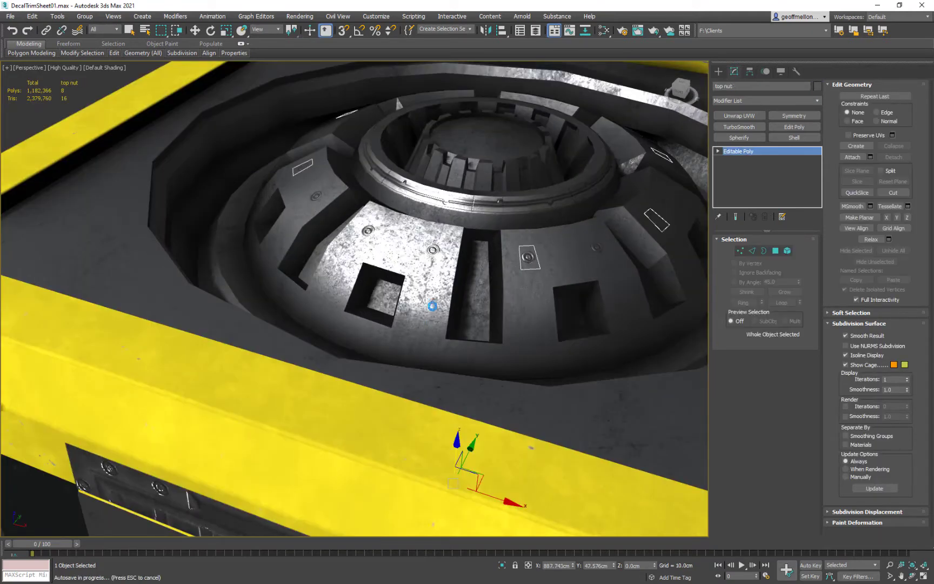
pyautogui.click(491, 200)
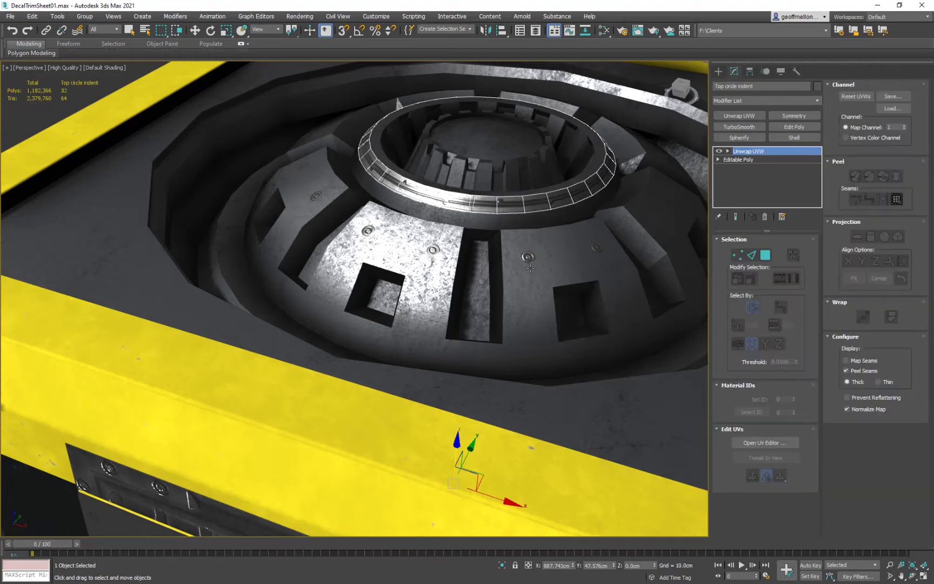
pyautogui.scroll(-10, 563, 330)
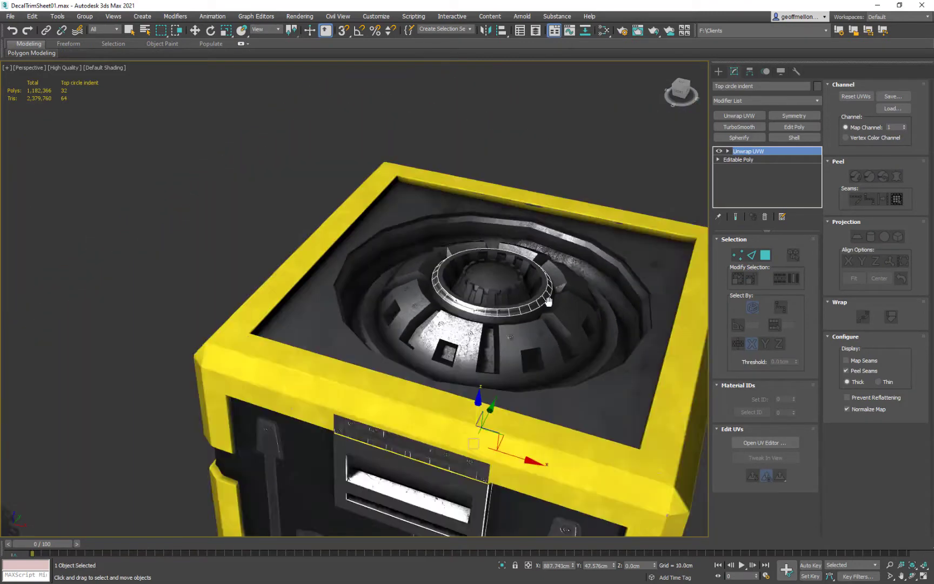
# - Examine the crate's front panel, handle and applied decals, and compare them with the decal trim sheet
pyautogui.keyDown('alt'); pyautogui.moveTo(510, 244); pyautogui.dragTo(290, 226, button='middle'); pyautogui.keyUp('alt')
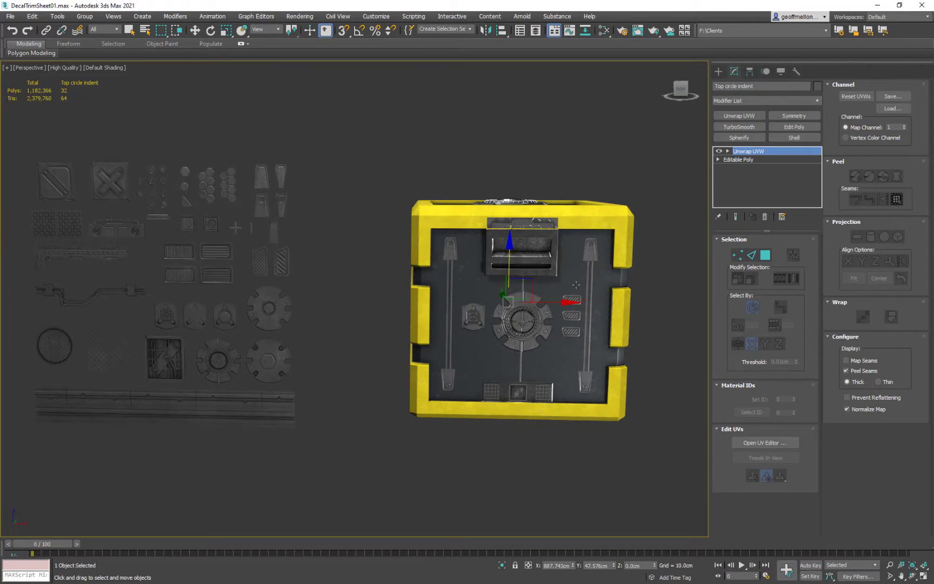
pyautogui.keyDown('alt'); pyautogui.moveTo(510, 273); pyautogui.dragTo(552, 308, button='middle'); pyautogui.keyUp('alt')
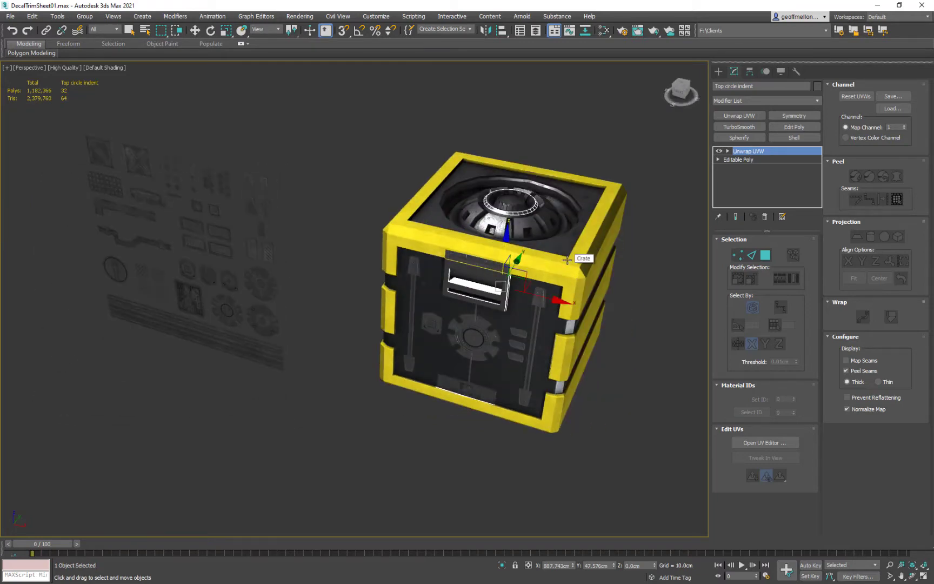
pyautogui.moveTo(554, 255); pyautogui.dragTo(512, 262, button='middle')
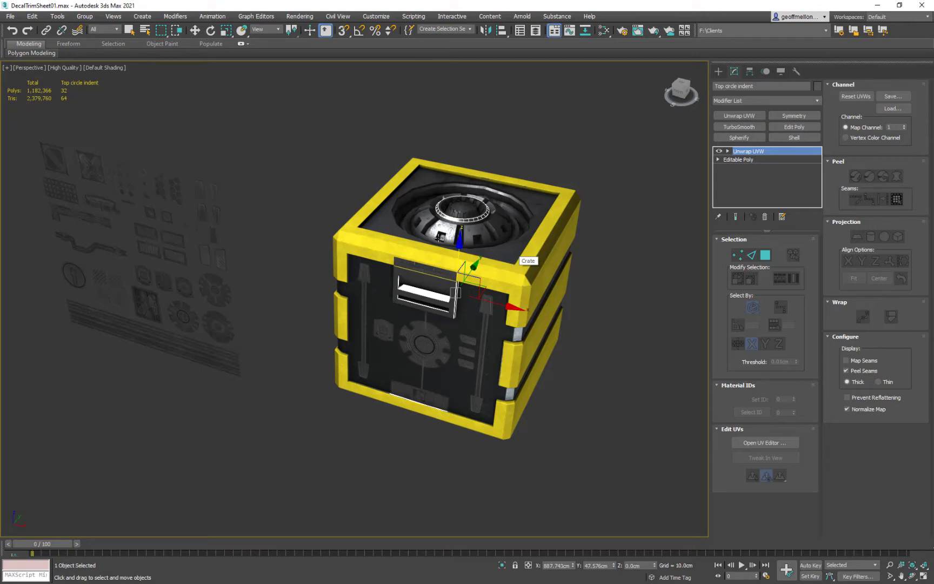
pyautogui.keyDown('alt'); pyautogui.moveTo(439, 300); pyautogui.dragTo(452, 280, button='middle'); pyautogui.keyUp('alt')
pyautogui.scroll(6, 452, 280)
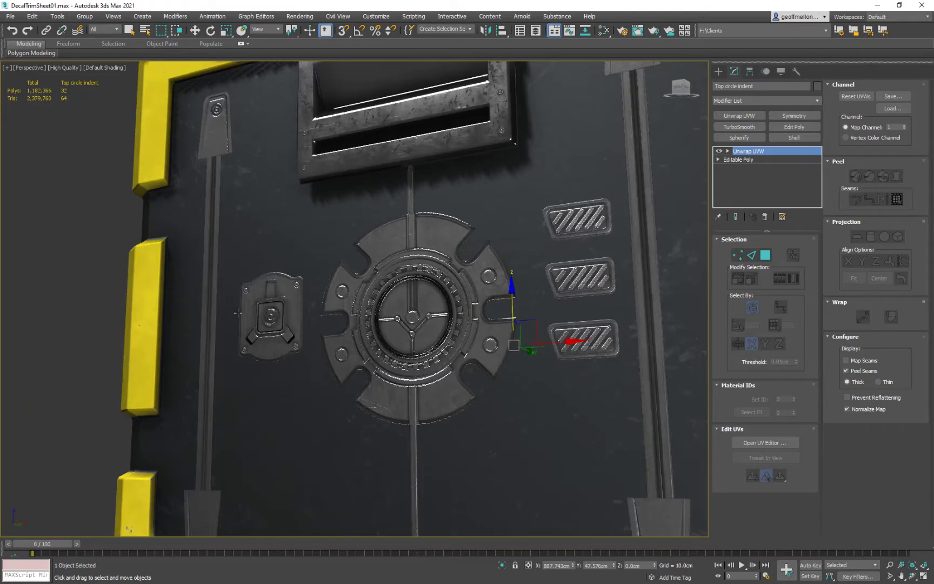
pyautogui.scroll(-5, 511, 311)
pyautogui.keyDown('alt'); pyautogui.moveTo(512, 310); pyautogui.dragTo(443, 373, button='middle'); pyautogui.keyUp('alt')
pyautogui.scroll(7, 441, 309)
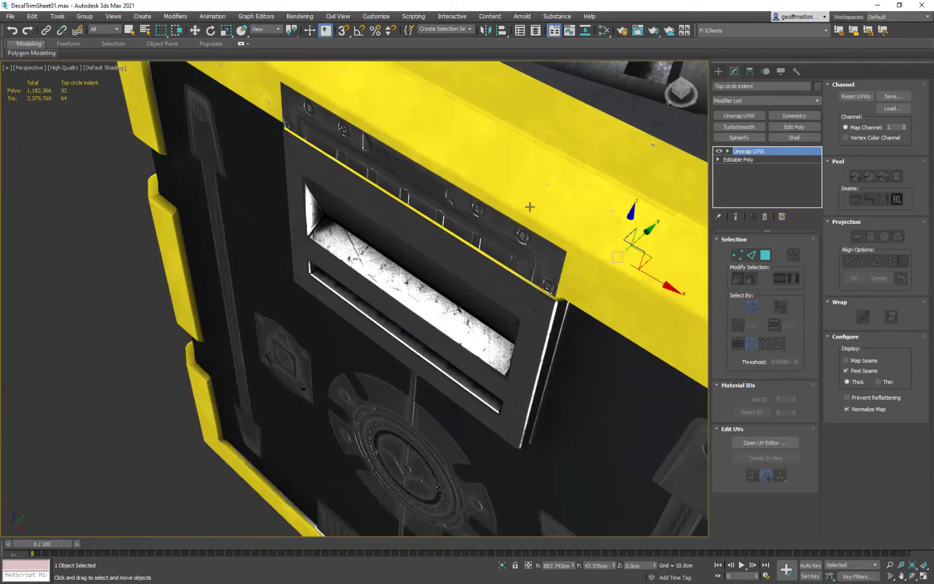
pyautogui.keyDown('alt'); pyautogui.moveTo(533, 286); pyautogui.dragTo(517, 244, button='middle'); pyautogui.keyUp('alt')
pyautogui.scroll(-6, 516, 232)
pyautogui.scroll(-5, 600, 258)
pyautogui.keyDown('alt'); pyautogui.moveTo(611, 273); pyautogui.dragTo(582, 317, button='middle'); pyautogui.keyUp('alt')
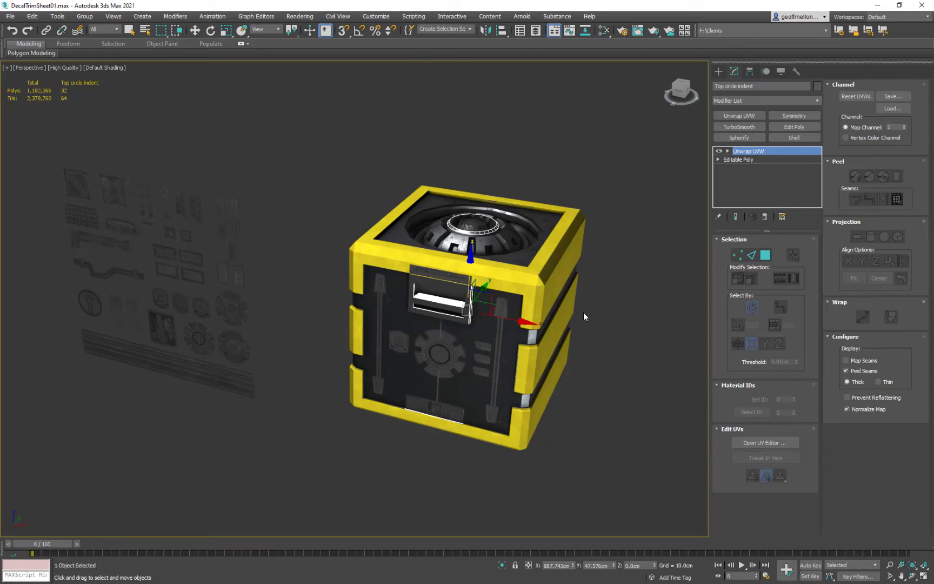
# - Inspect the floating decal meshes by selecting the front panel decals, the dome's nuts and its circular indent ring
pyautogui.moveTo(593, 289); pyautogui.dragTo(604, 321, button='middle')
pyautogui.scroll(3, 591, 336)
pyautogui.scroll(3, 605, 321)
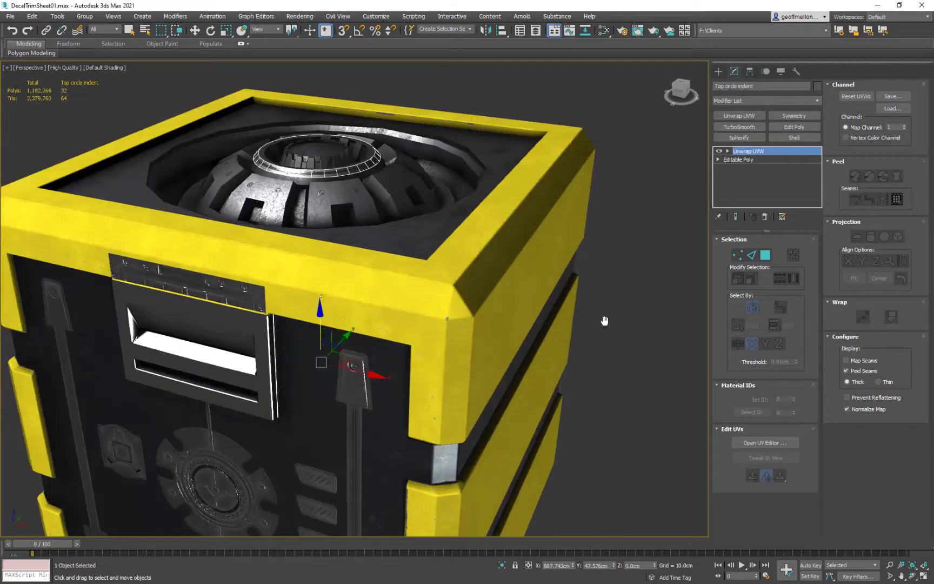
pyautogui.click(240, 460)
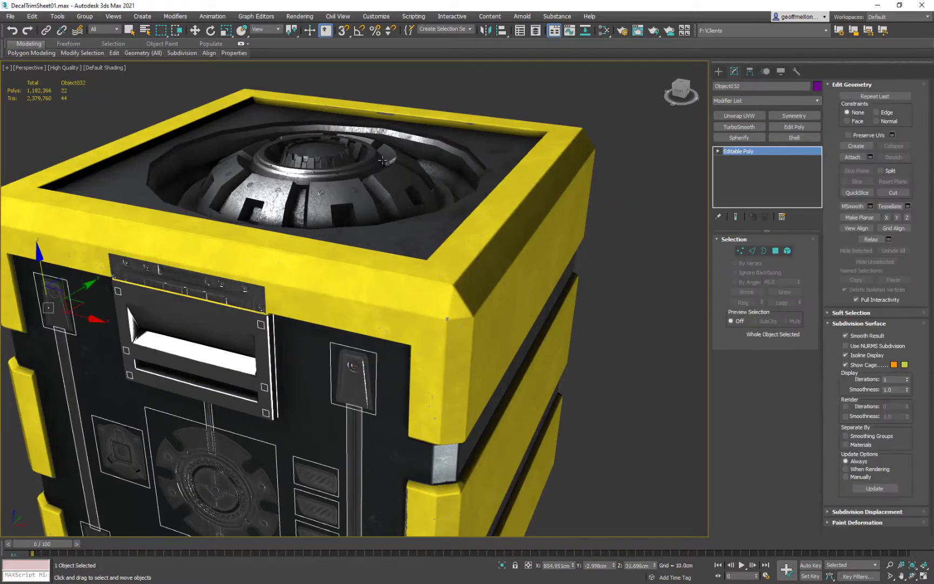
pyautogui.moveTo(325, 179); pyautogui.dragTo(402, 310, button='middle')
pyautogui.scroll(3, 402, 310)
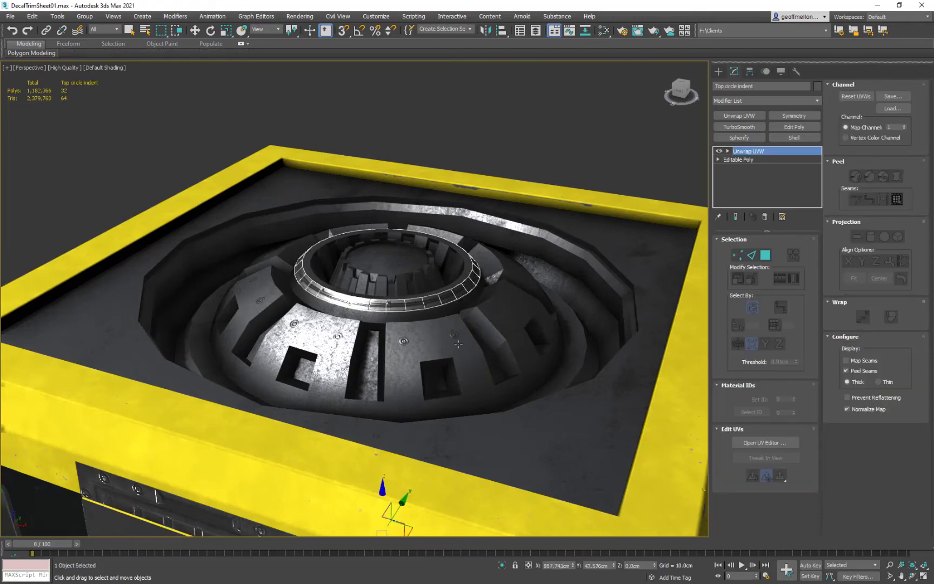
pyautogui.keyDown('alt'); pyautogui.moveTo(441, 325); pyautogui.dragTo(421, 348, button='middle'); pyautogui.keyUp('alt')
pyautogui.click(402, 347)
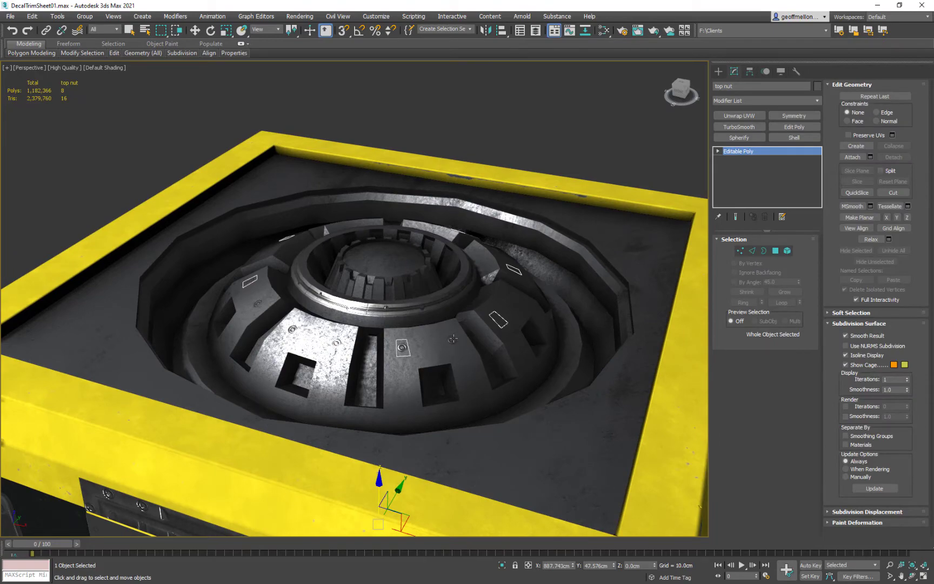
pyautogui.scroll(3, 453, 338)
pyautogui.keyDown('alt'); pyautogui.moveTo(453, 339); pyautogui.dragTo(378, 341, button='middle'); pyautogui.keyUp('alt')
pyautogui.click(448, 339)
pyautogui.scroll(-2, 378, 325)
pyautogui.moveTo(482, 342); pyautogui.dragTo(519, 338, button='middle')
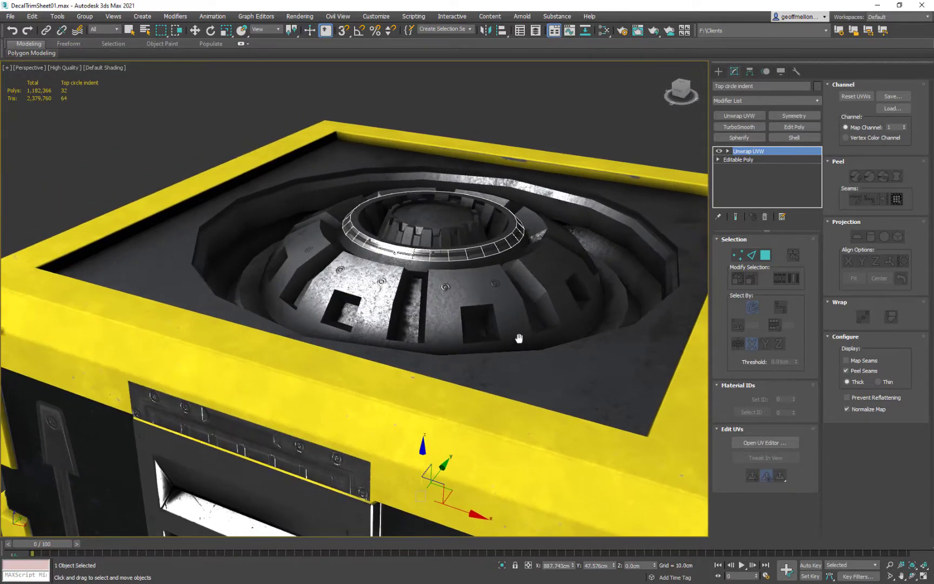
# - Select the Crate object and examine its wireframe from the top, front and side
pyautogui.click(523, 354)
pyautogui.hotkey('shift', 'z')
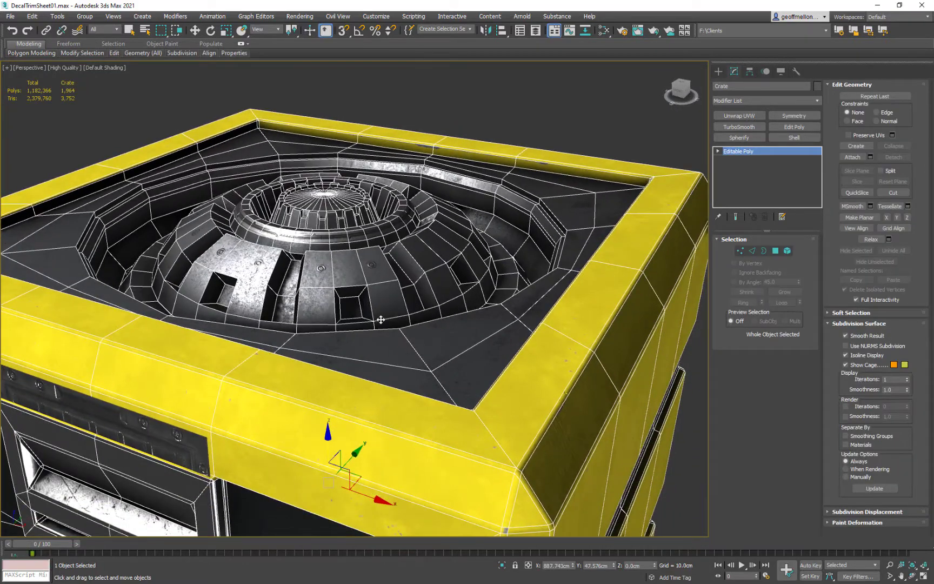
pyautogui.hotkey('shift', 'z')
pyautogui.hotkey('shift', 'z')
pyautogui.hotkey('shift', 'z')
pyautogui.hotkey('shift', 'z')
pyautogui.hotkey('shift', 'z')
pyautogui.hotkey('shift', 'z')
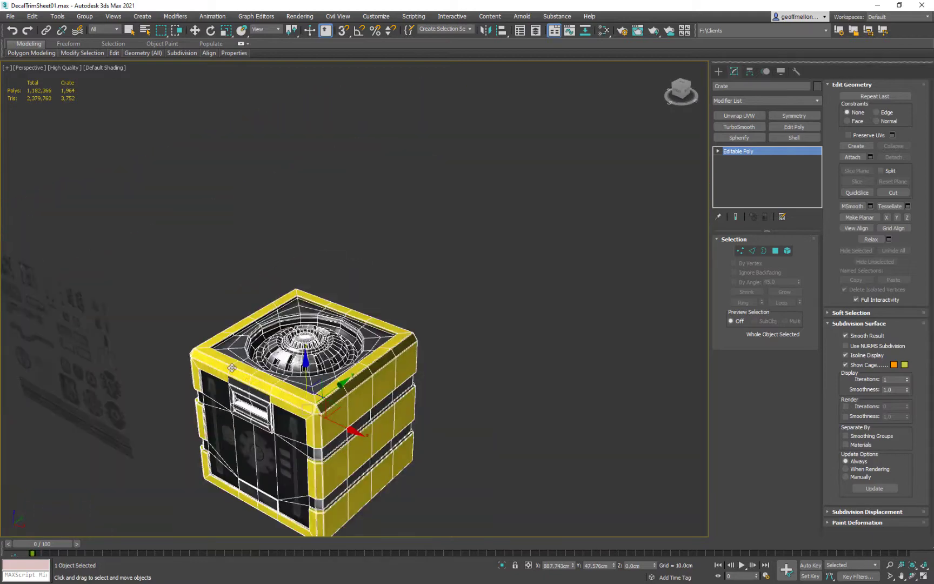
pyautogui.hotkey('shift', 'z')
pyautogui.hotkey('shift', 'z')
pyautogui.hotkey('shift', 'z')
pyautogui.hotkey('shift', 'z')
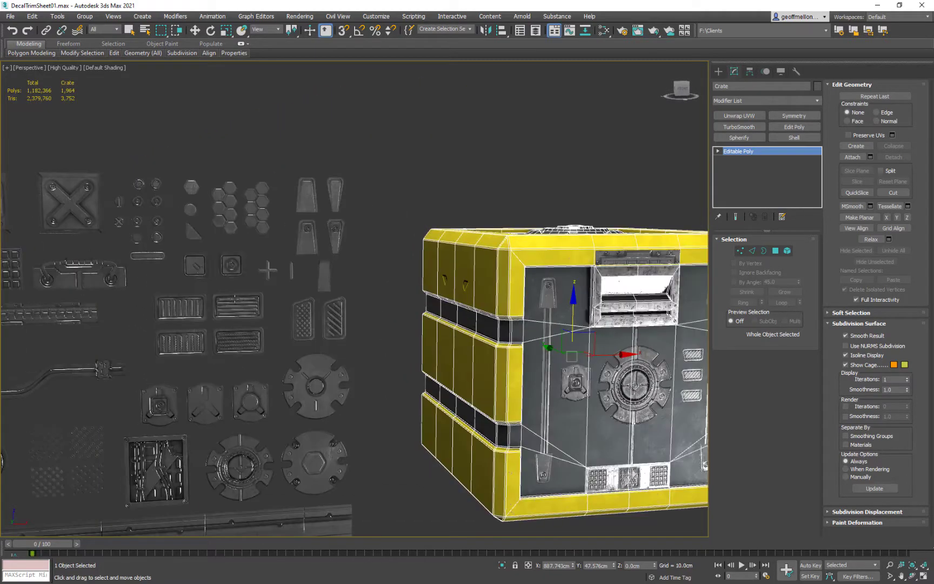
pyautogui.hotkey('shift', 'z')
pyautogui.hotkey('shift', 'z')
pyautogui.hotkey('shift', 'z')
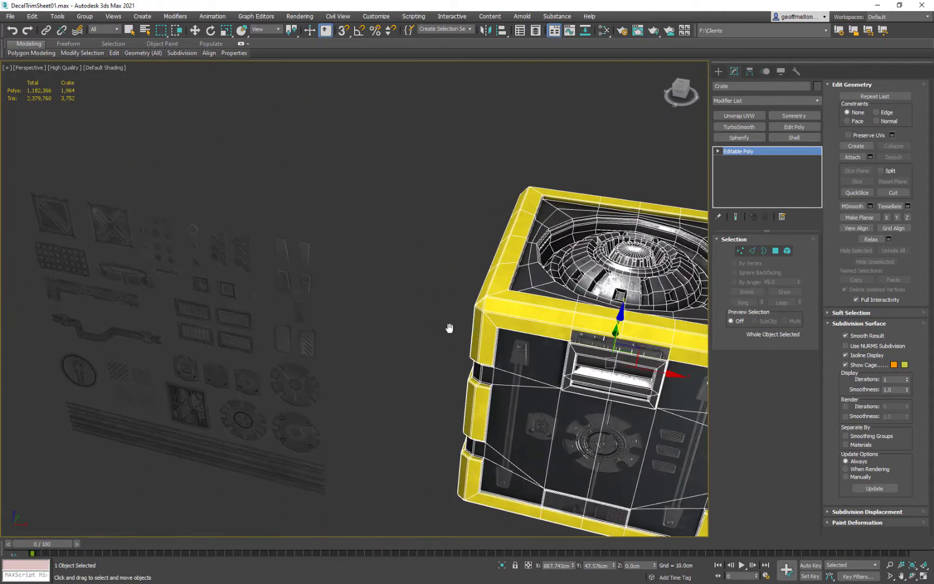
pyautogui.hotkey('shift', 'z')
pyautogui.hotkey('shift', 'z')
pyautogui.hotkey('shift', 'z')
pyautogui.hotkey('shift', 'z')
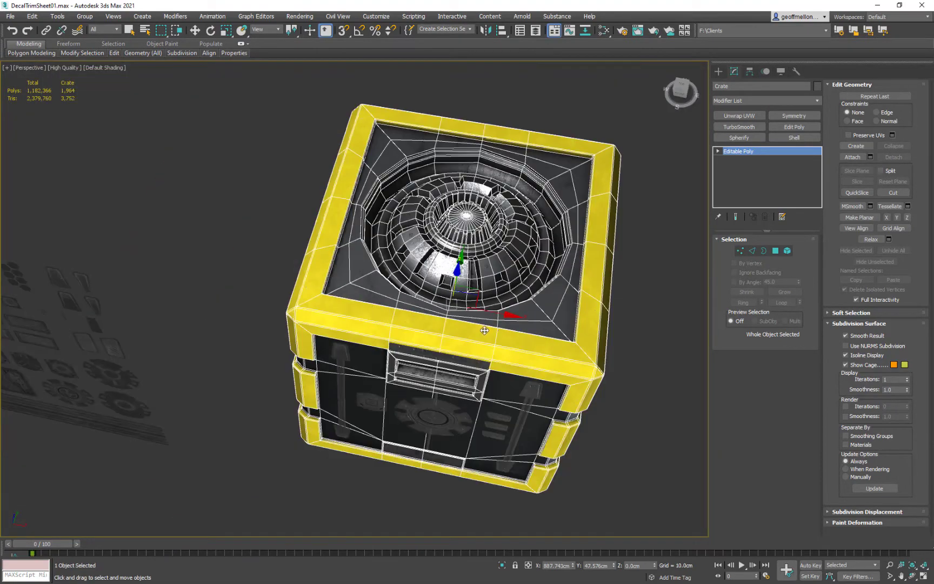
pyautogui.hotkey('shift', 'z')
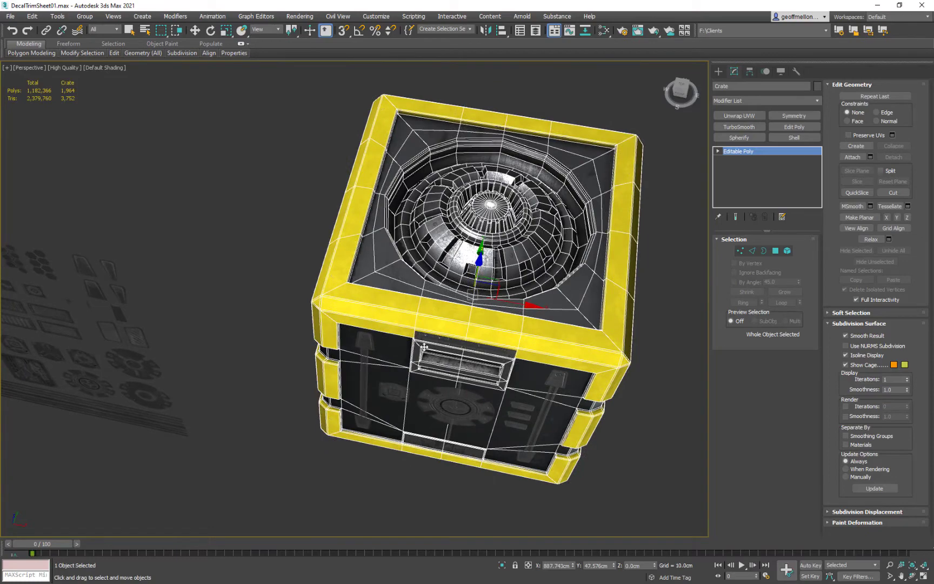
# - Examine the decal trim sheet's vents, plates and round covers beside the crate's front panel
pyautogui.moveTo(298, 343); pyautogui.dragTo(394, 307, button='middle')
pyautogui.keyDown('alt'); pyautogui.moveTo(250, 343); pyautogui.dragTo(288, 299, button='middle'); pyautogui.keyUp('alt')
pyautogui.hotkey('shift', 'z')
pyautogui.hotkey('shift', 'z')
pyautogui.hotkey('shift', 'z')
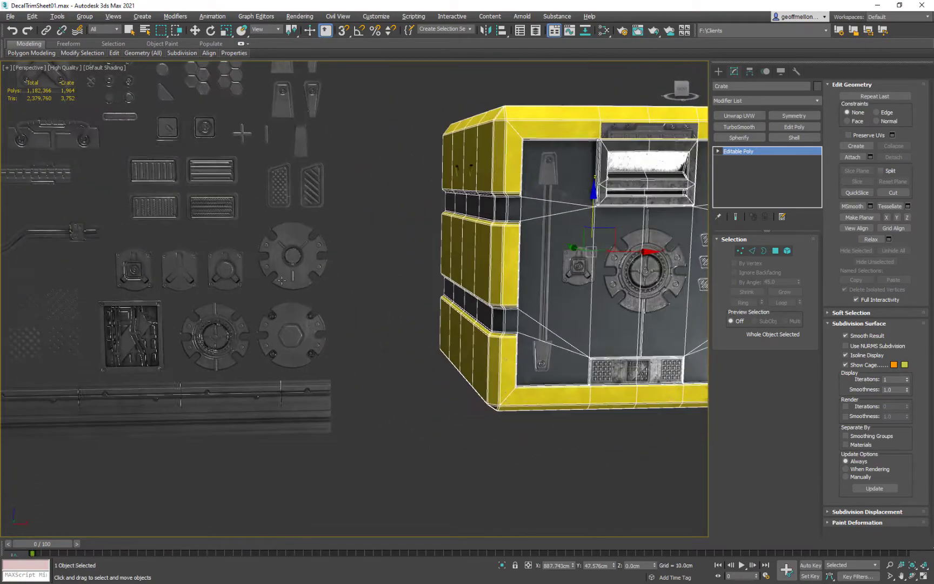
pyautogui.hotkey('shift', 'z')
pyautogui.hotkey('shift', 'z')
pyautogui.hotkey('shift', 'z')
pyautogui.hotkey('shift', 'z')
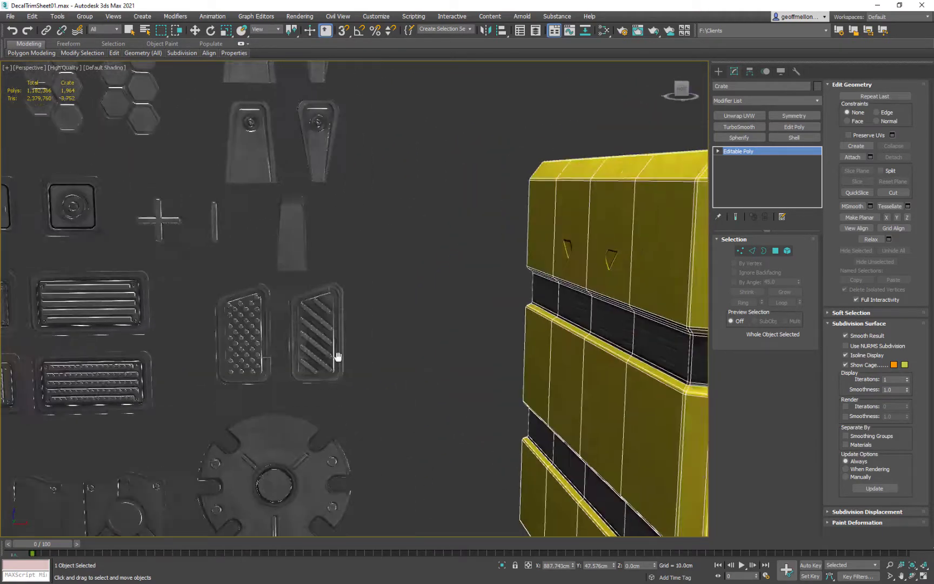
pyautogui.moveTo(472, 406); pyautogui.dragTo(430, 354, button='middle')
pyautogui.moveTo(446, 266); pyautogui.dragTo(132, 176, button='middle')
pyautogui.scroll(-4, 215, 292)
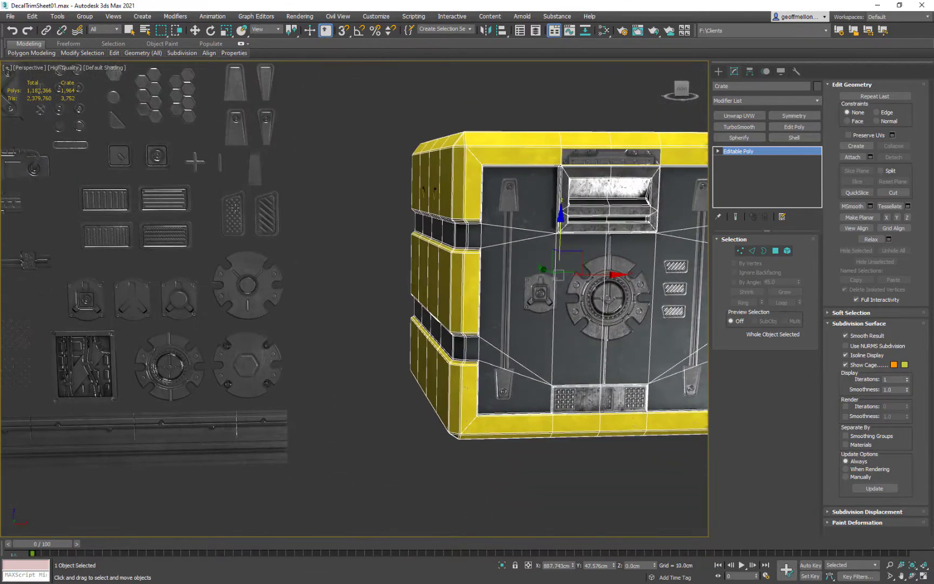
# - Open the Transform Toolbox and place it clear of the crate's dome
pyautogui.moveTo(651, 168); pyautogui.dragTo(527, 280, button='middle')
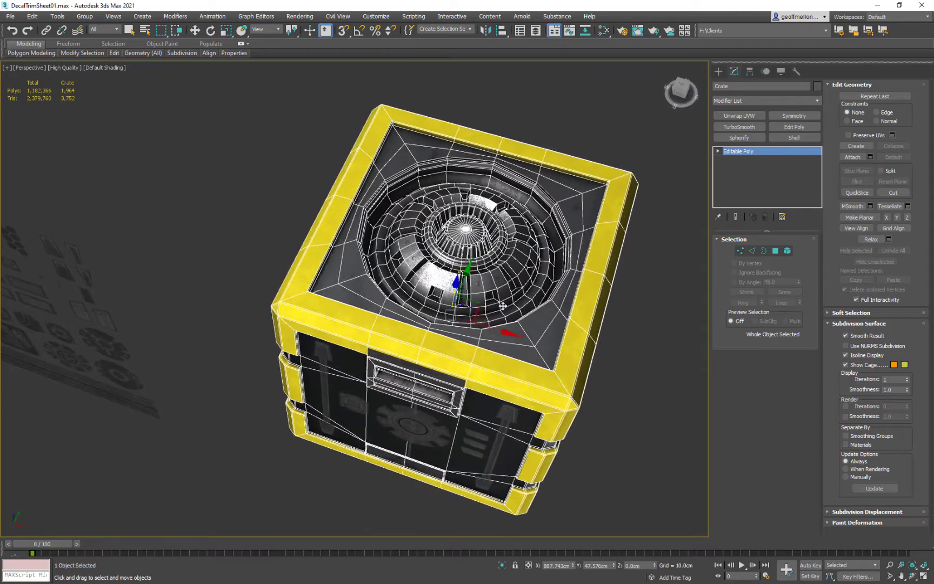
pyautogui.scroll(5, 503, 305)
pyautogui.scroll(4, 410, 347)
pyautogui.moveTo(334, 246); pyautogui.dragTo(572, 337, button='middle')
pyautogui.moveTo(505, 328); pyautogui.dragTo(451, 319, button='middle')
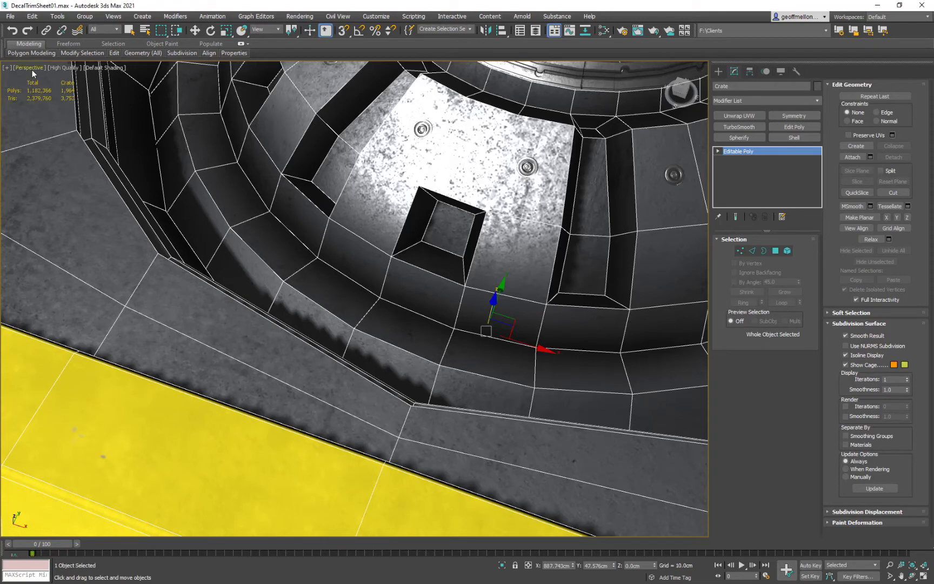
pyautogui.click(33, 17)
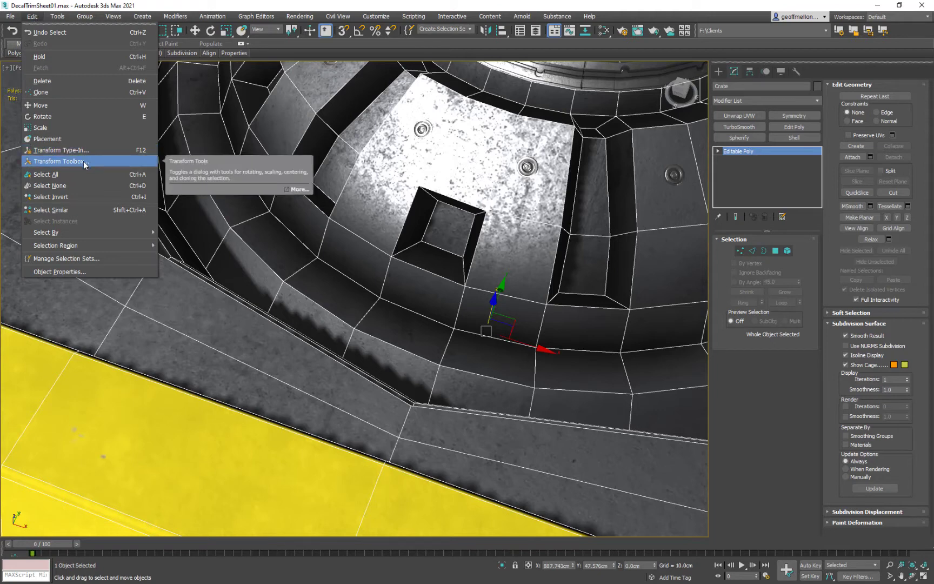
pyautogui.click(84, 162)
pyautogui.moveTo(193, 390); pyautogui.dragTo(48, 325)
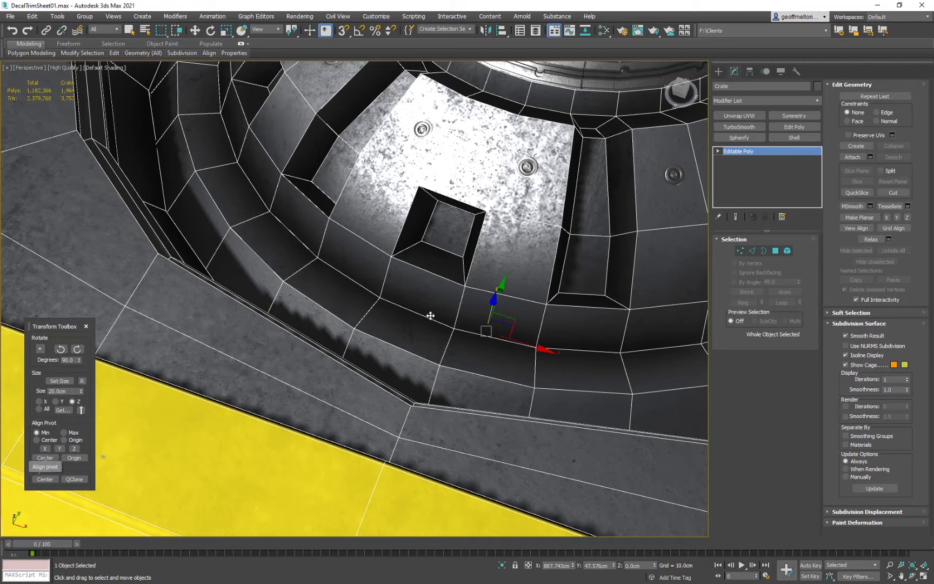
# - Switch the crate to polygon selection and select the polygon just below one of the dome's square recesses
pyautogui.moveTo(507, 221); pyautogui.dragTo(460, 231, button='middle')
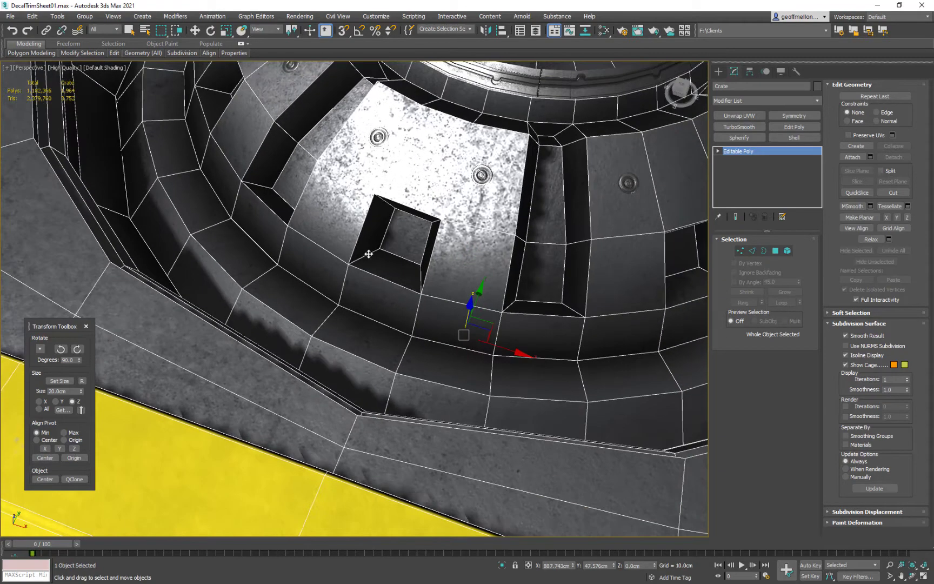
pyautogui.moveTo(596, 340); pyautogui.dragTo(389, 314, button='middle')
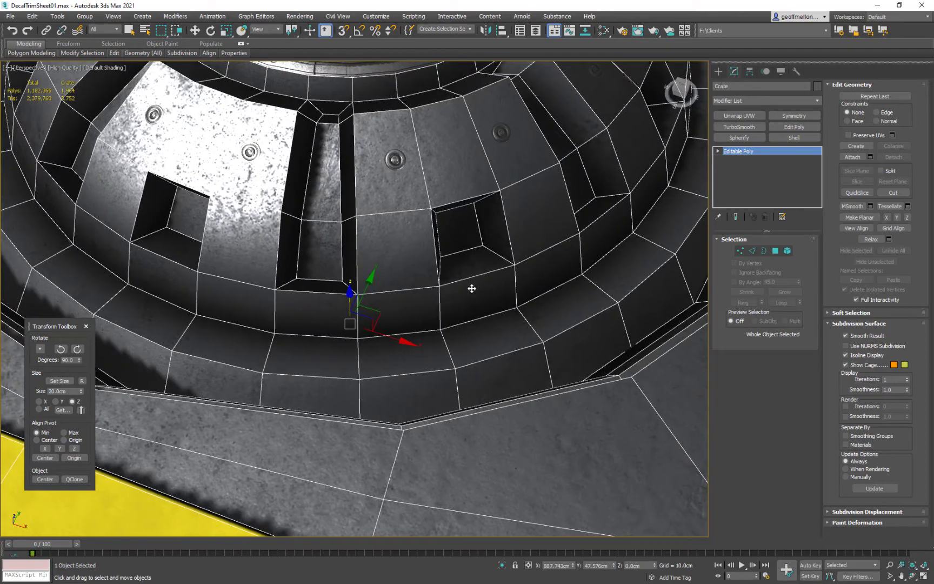
pyautogui.press('4')
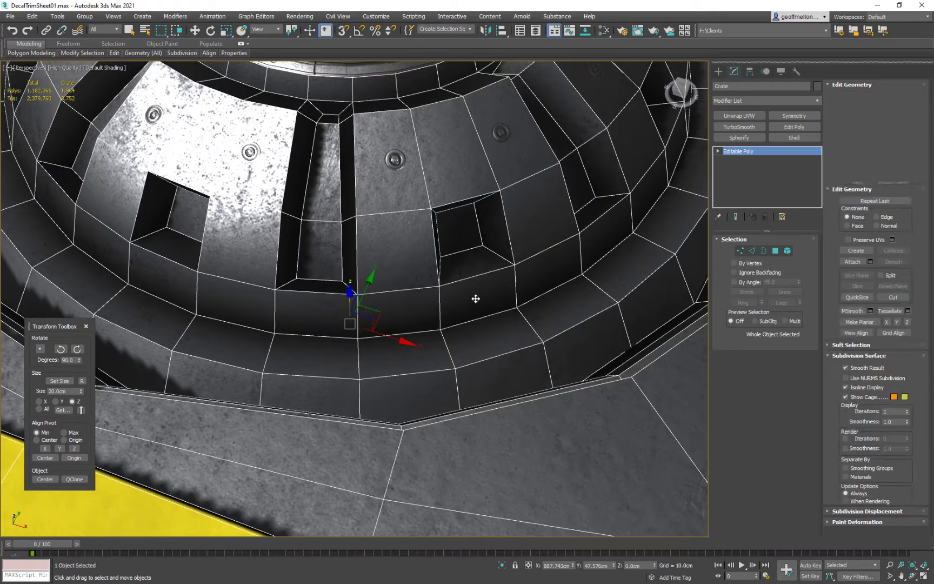
pyautogui.press('w')
pyautogui.click(476, 299)
pyautogui.scroll(-5, 470, 305)
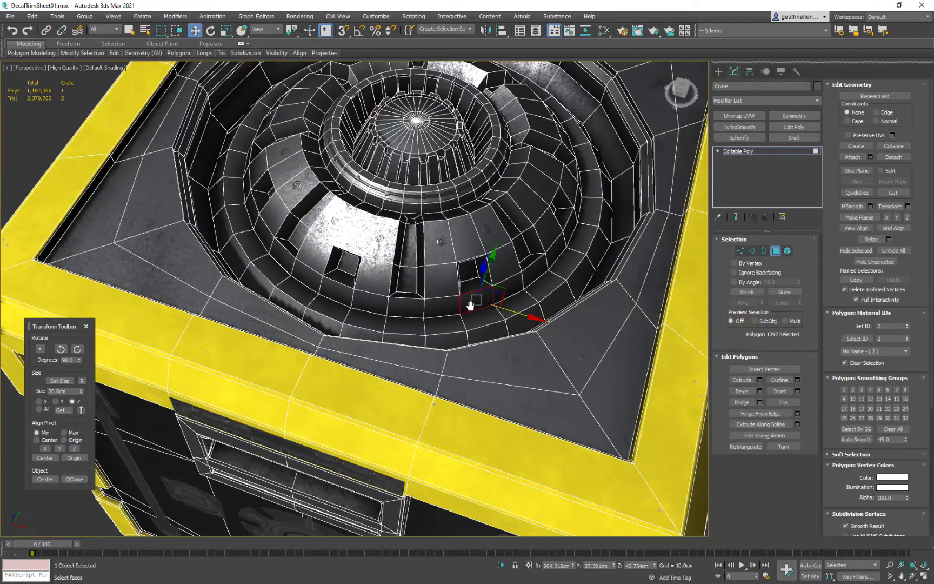
pyautogui.scroll(4, 470, 306)
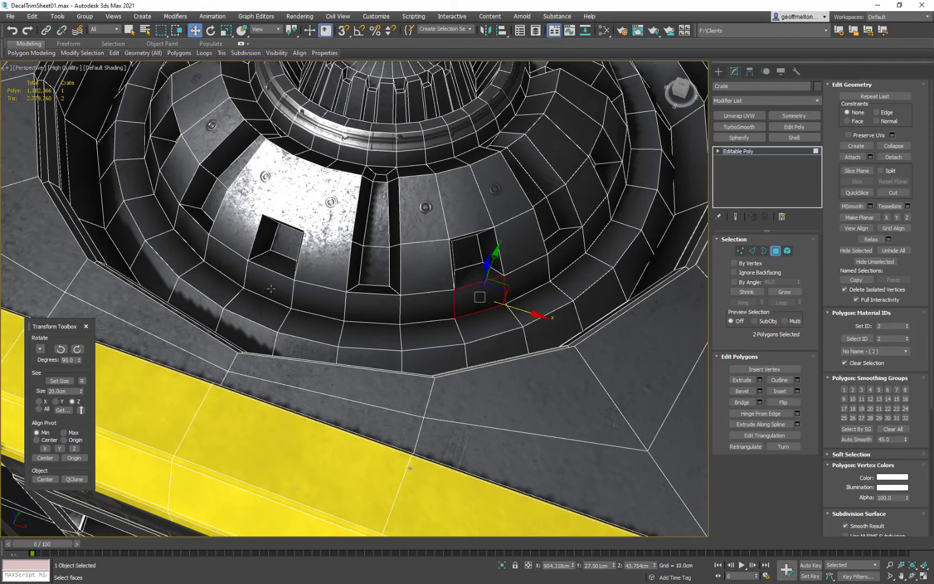
# - Add the matching polygons below the other square recesses around the dome, making seven in the selection
pyautogui.keyDown('alt'); pyautogui.moveTo(271, 288); pyautogui.dragTo(519, 401, button='middle'); pyautogui.keyUp('alt')
pyautogui.keyDown('ctrl'); pyautogui.click(355, 243); pyautogui.keyUp('ctrl')
pyautogui.keyDown('ctrl'); pyautogui.click(425, 412); pyautogui.keyUp('ctrl')
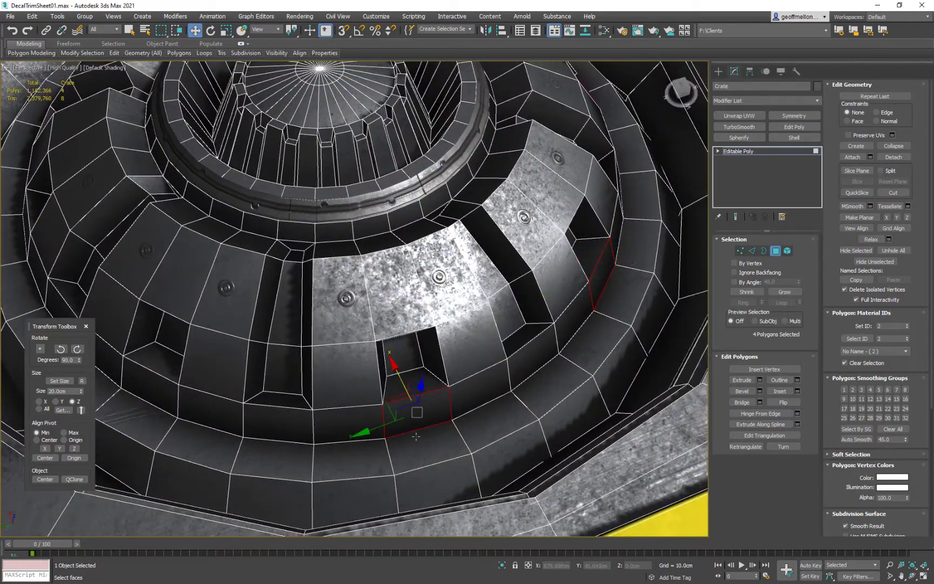
pyautogui.keyDown('alt'); pyautogui.moveTo(415, 436); pyautogui.dragTo(396, 265, button='middle'); pyautogui.keyUp('alt')
pyautogui.keyDown('ctrl'); pyautogui.click(501, 304); pyautogui.keyUp('ctrl')
pyautogui.keyDown('ctrl'); pyautogui.click(422, 376); pyautogui.keyUp('ctrl')
pyautogui.keyDown('alt'); pyautogui.moveTo(422, 376); pyautogui.dragTo(509, 349, button='middle'); pyautogui.keyUp('alt')
pyautogui.scroll(-3, 438, 285)
pyautogui.keyDown('ctrl'); pyautogui.click(432, 290); pyautogui.keyUp('ctrl')
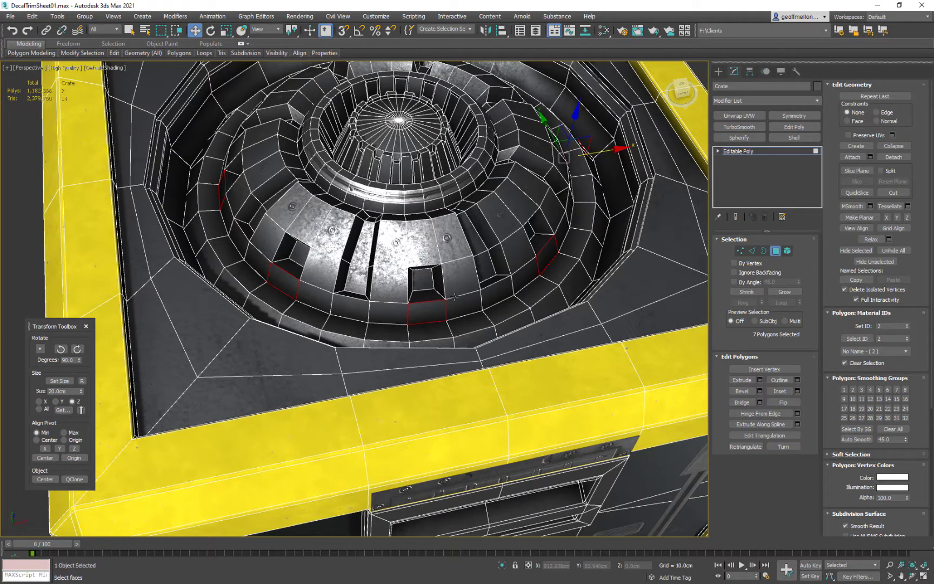
# - Clone the seven selected polygons to a separate object using the Scale tool
pyautogui.press('r')
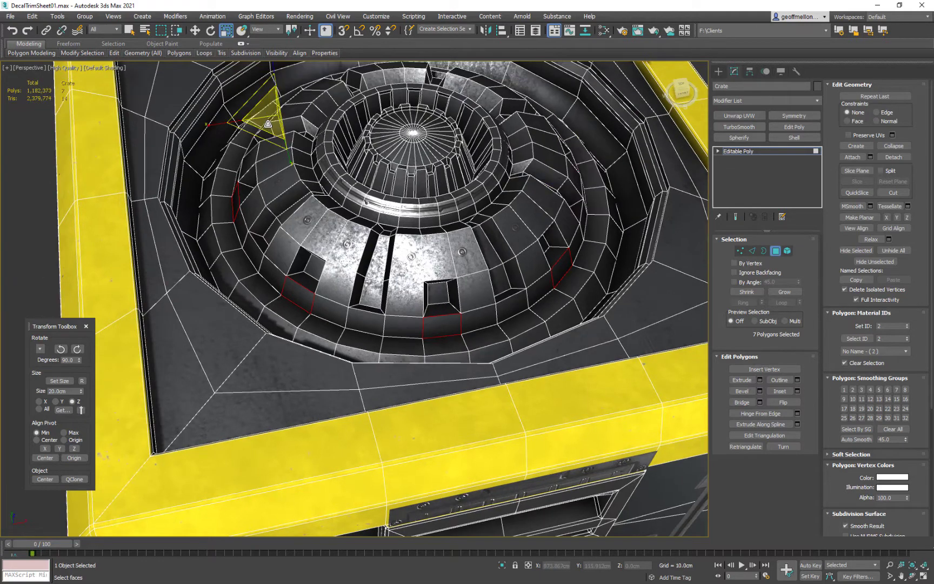
pyautogui.moveTo(266, 124); pyautogui.dragTo(268, 127)
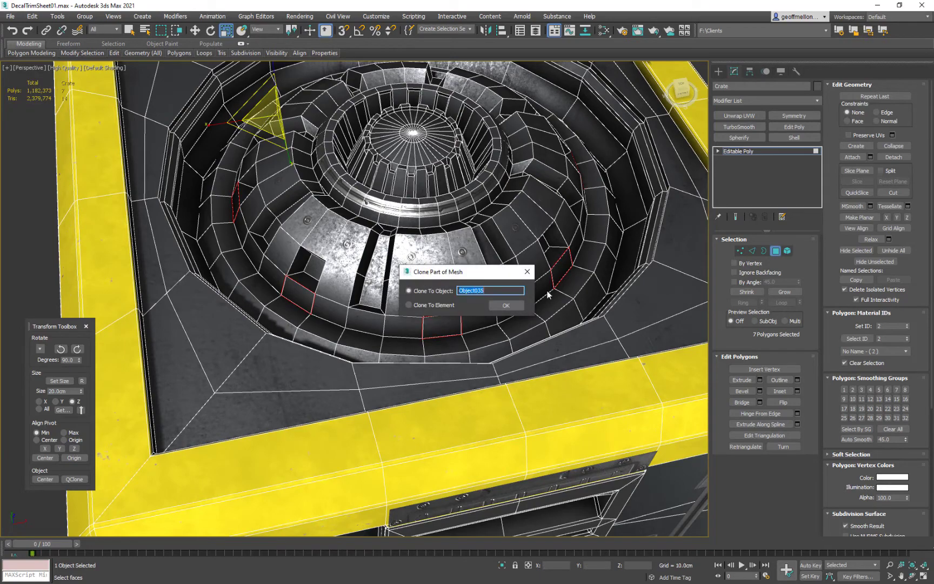
pyautogui.click(506, 306)
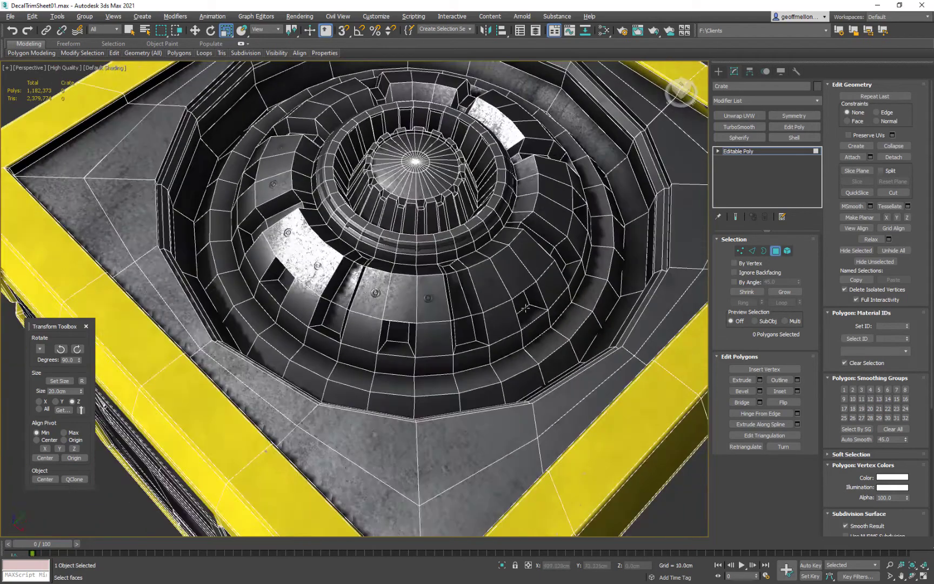
# - Leave the crate's polygon selection and select the cloned polygons as their own object
pyautogui.keyDown('alt'); pyautogui.moveTo(525, 308); pyautogui.dragTo(514, 309, button='middle'); pyautogui.keyUp('alt')
pyautogui.moveTo(514, 309); pyautogui.dragTo(581, 227, button='middle')
pyautogui.click(776, 250)
pyautogui.press('4')
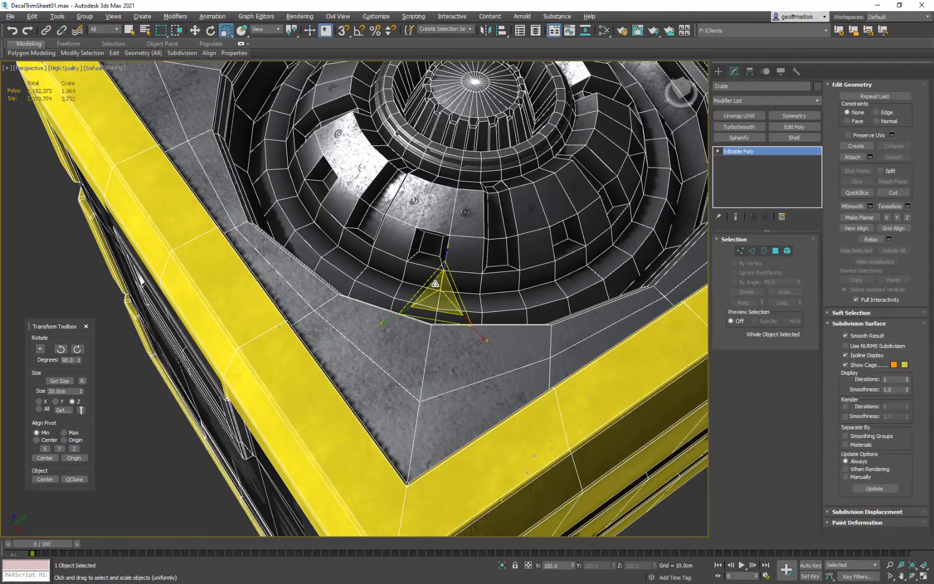
pyautogui.click(414, 277)
pyautogui.keyDown('alt'); pyautogui.moveTo(497, 281); pyautogui.dragTo(583, 279, button='middle'); pyautogui.keyUp('alt')
# - Examine the decal trim sheet's plates, vents, bolts and covers for decals suited to the cloned polygons
pyautogui.scroll(-5, 562, 286)
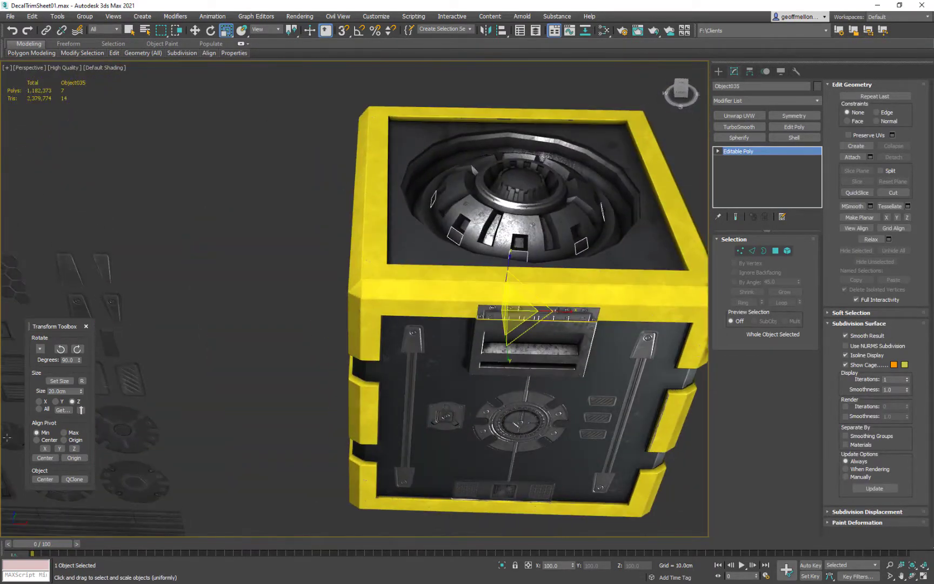
pyautogui.moveTo(112, 335); pyautogui.dragTo(275, 243, button='middle')
pyautogui.scroll(-4, 303, 287)
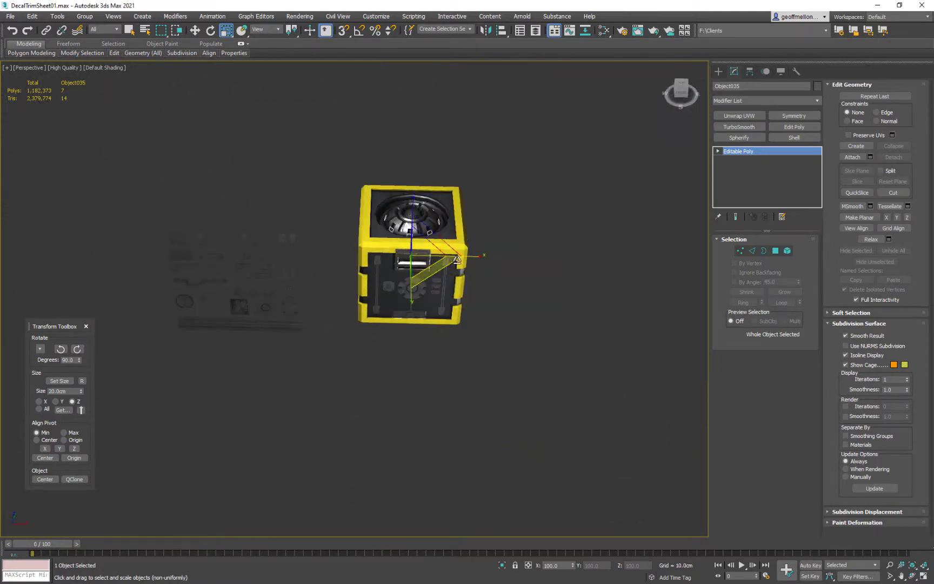
pyautogui.keyDown('alt'); pyautogui.moveTo(303, 286); pyautogui.dragTo(311, 326, button='middle'); pyautogui.keyUp('alt')
pyautogui.scroll(4, 273, 287)
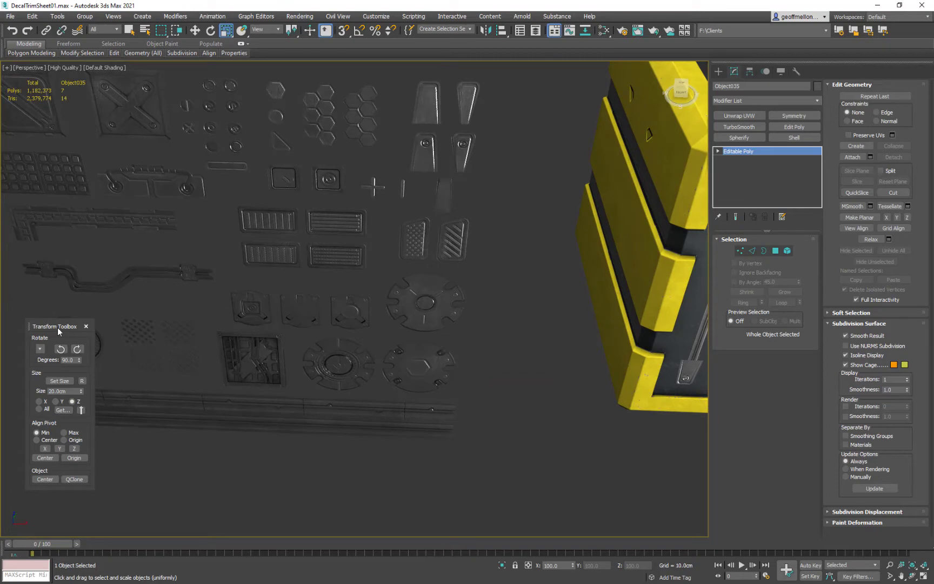
pyautogui.moveTo(433, 275); pyautogui.dragTo(567, 320, button='middle')
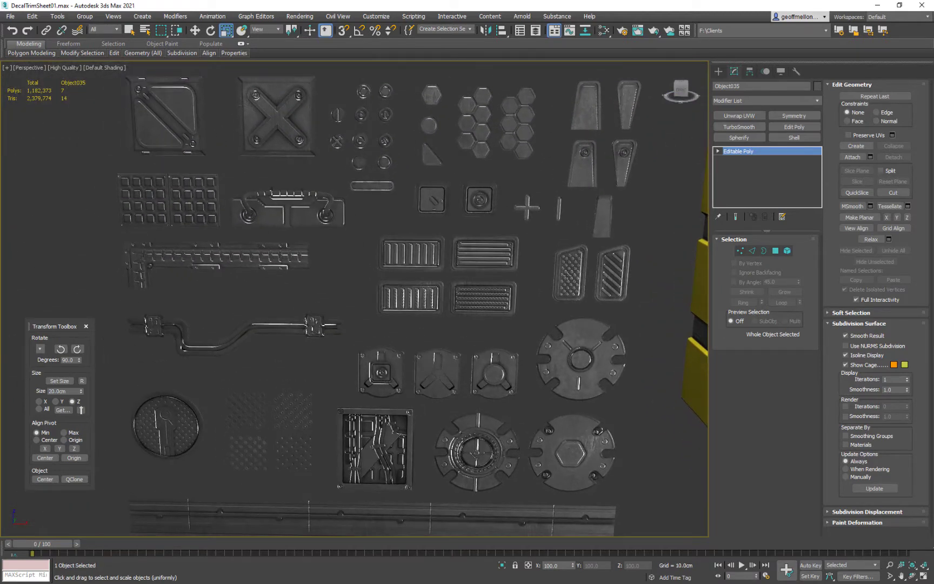
pyautogui.moveTo(502, 313); pyautogui.dragTo(427, 317, button='middle')
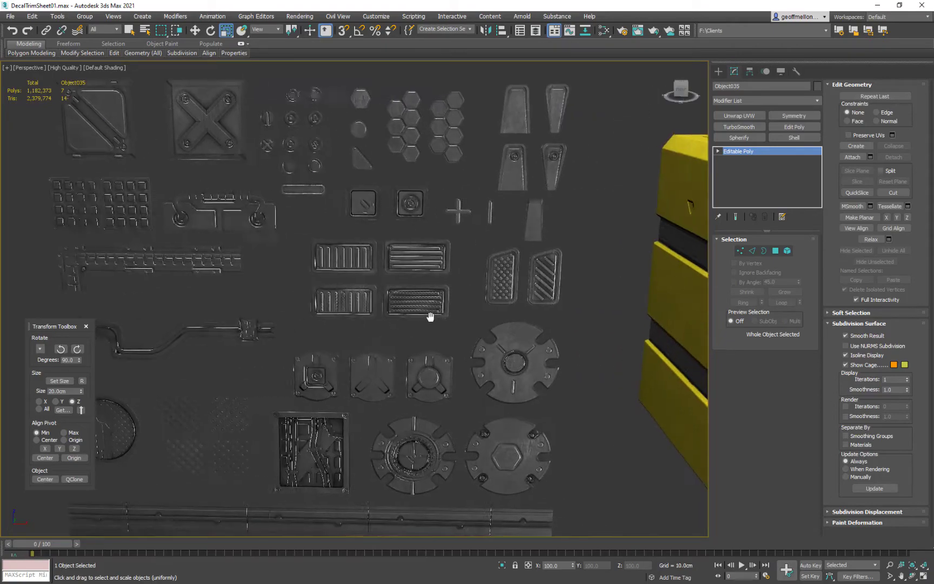
pyautogui.scroll(8, 386, 286)
pyautogui.scroll(-12, 386, 285)
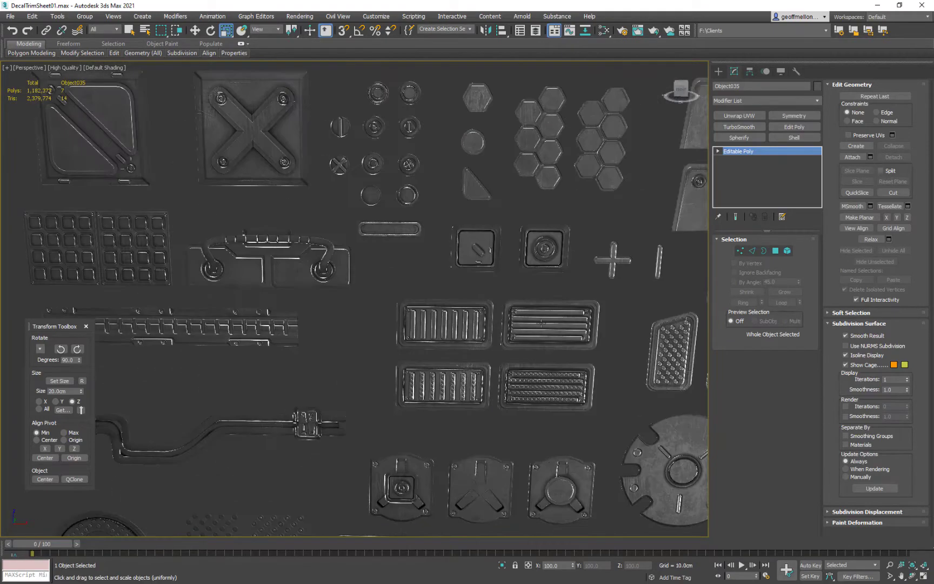
# - Review the DecalTrim01 physical material and its connected maps in the Slate Material Editor and close the editor
pyautogui.keyDown('alt'); pyautogui.moveTo(520, 298); pyautogui.dragTo(480, 356, button='middle'); pyautogui.keyUp('alt')
pyautogui.scroll(8, 436, 281)
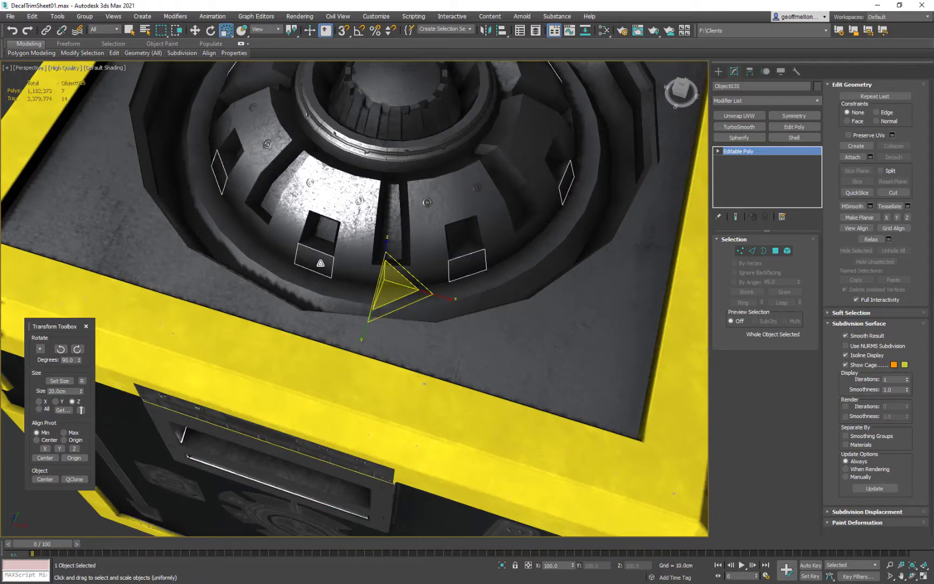
pyautogui.moveTo(411, 227); pyautogui.dragTo(453, 224, button='middle')
pyautogui.press('m')
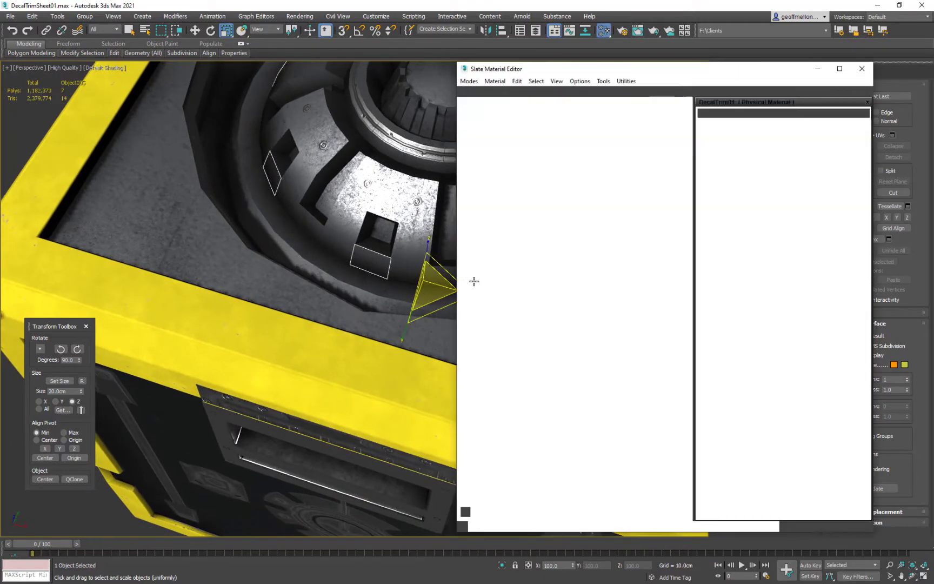
pyautogui.moveTo(553, 226); pyautogui.dragTo(561, 196, button='middle')
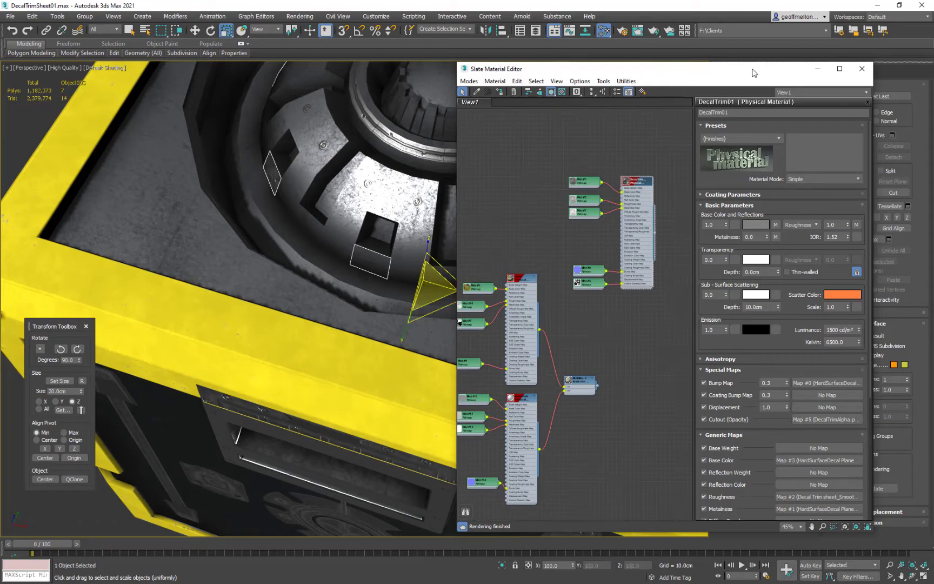
pyautogui.click(862, 69)
# - Isolate the cloned polygons from the rest of the scene
pyautogui.keyDown('alt'); pyautogui.moveTo(378, 248); pyautogui.dragTo(350, 243, button='middle'); pyautogui.keyUp('alt')
pyautogui.rightClick(467, 213)
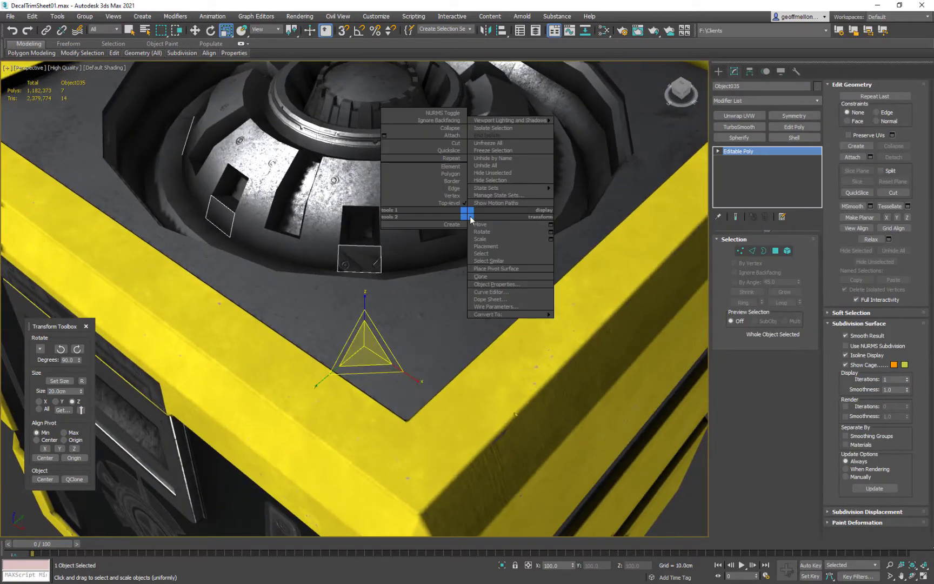
pyautogui.click(499, 128)
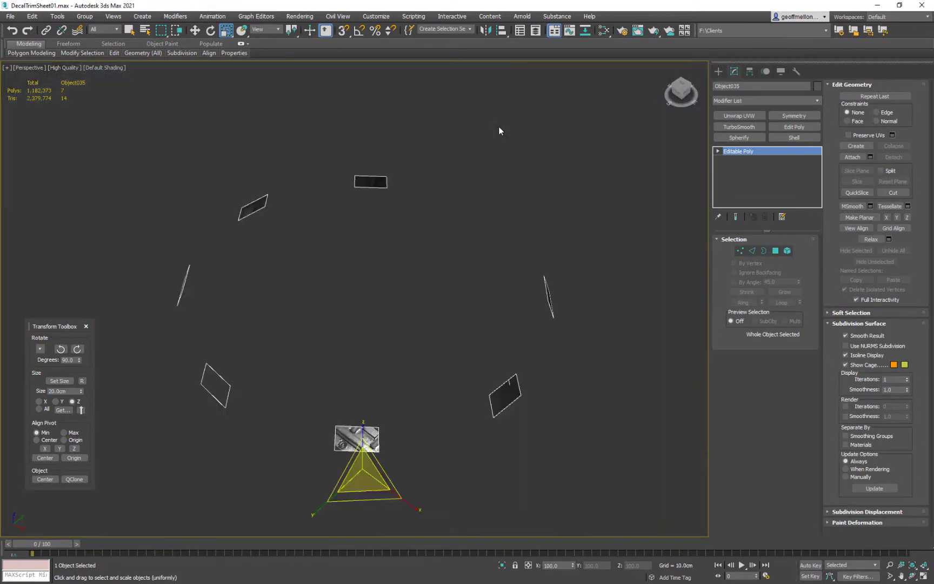
pyautogui.keyDown('alt'); pyautogui.moveTo(294, 265); pyautogui.dragTo(362, 245, button='middle'); pyautogui.keyUp('alt')
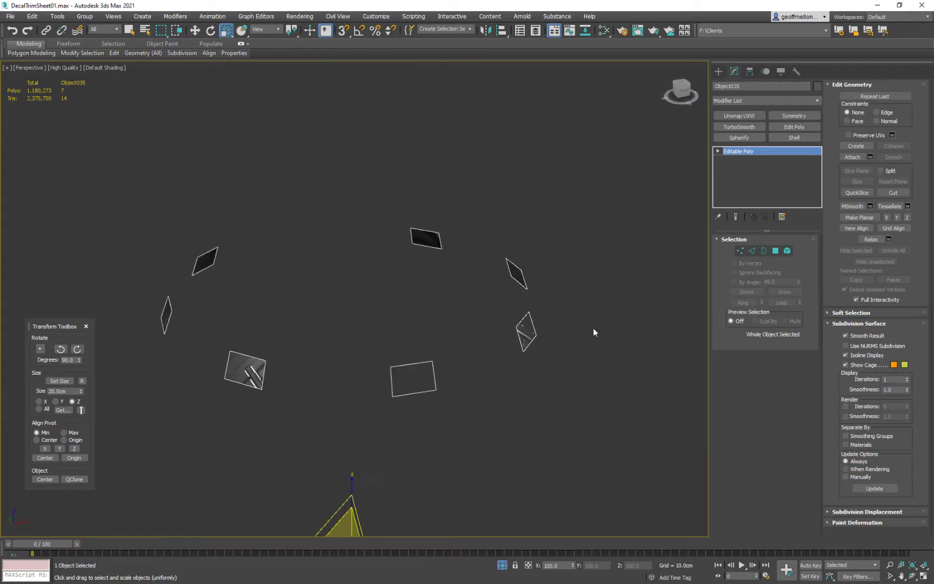
# - Add an Unwrap UVW modifier to the cloned polygons and open the UV editor beside the geometry
pyautogui.click(748, 116)
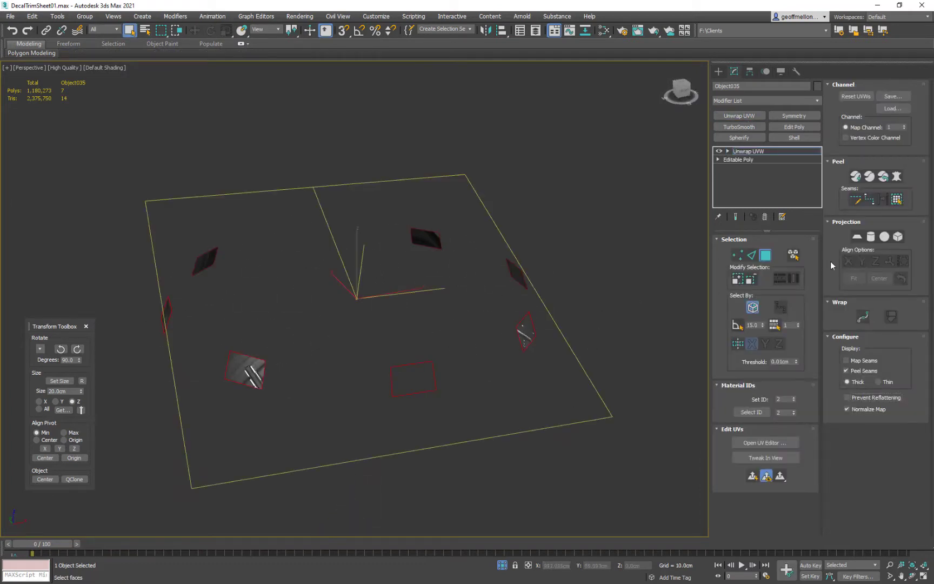
pyautogui.click(779, 442)
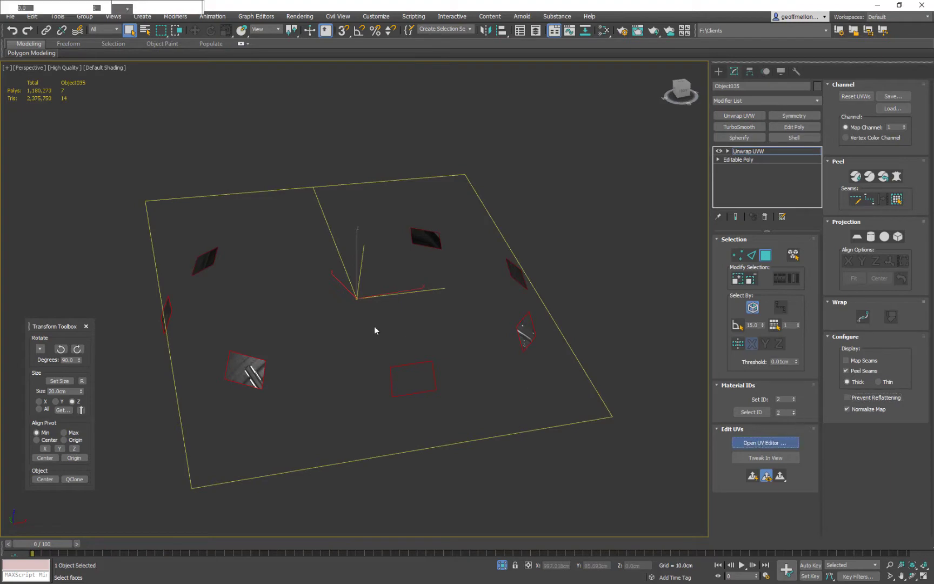
pyautogui.moveTo(370, 224); pyautogui.dragTo(417, 265, button='middle')
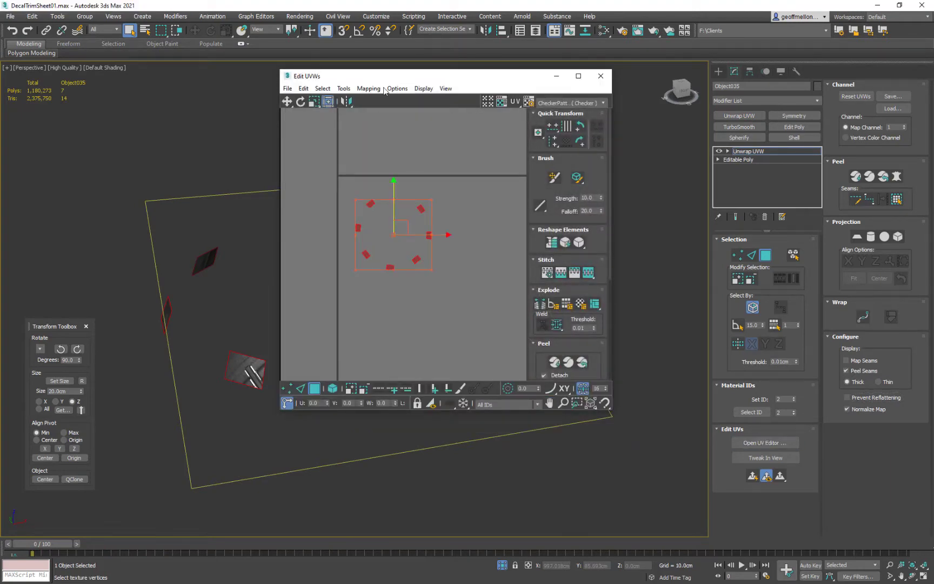
pyautogui.moveTo(439, 81); pyautogui.dragTo(533, 95)
pyautogui.moveTo(515, 271); pyautogui.dragTo(504, 238, button='middle')
pyautogui.moveTo(346, 329); pyautogui.dragTo(245, 172, button='middle')
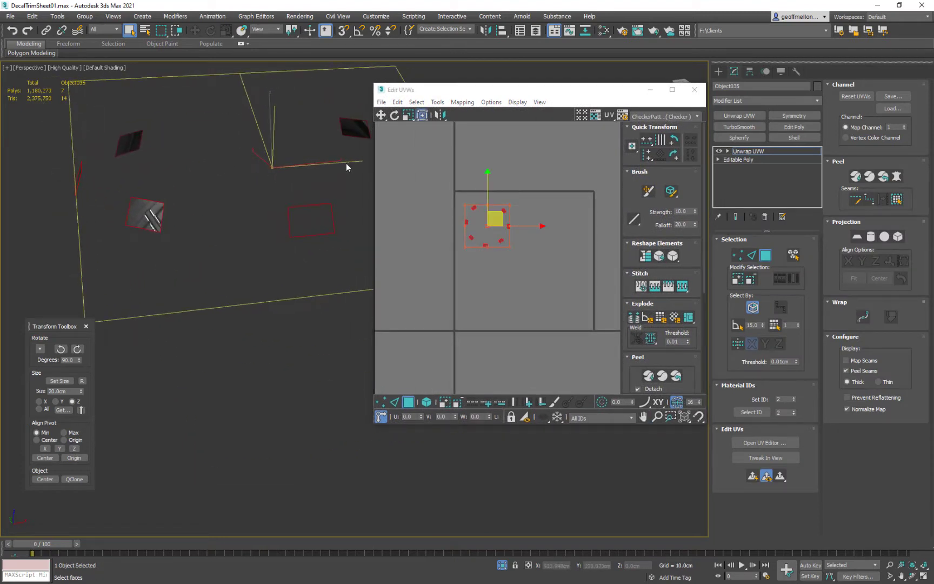
# - Move all seven UV faces out of the UV tile to its left and deselect them
pyautogui.click(554, 182)
pyautogui.moveTo(551, 187); pyautogui.dragTo(461, 273)
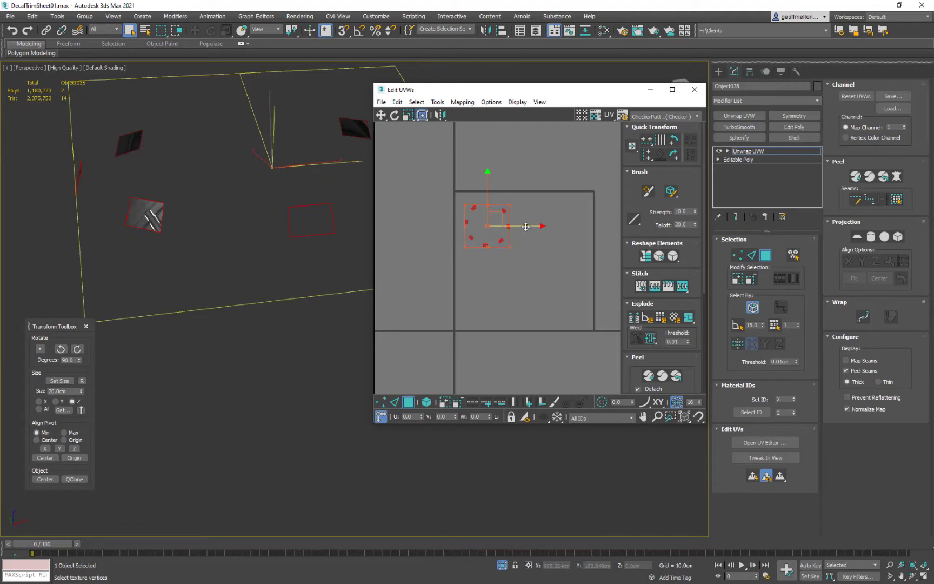
pyautogui.moveTo(526, 226); pyautogui.dragTo(454, 216)
pyautogui.click(428, 260)
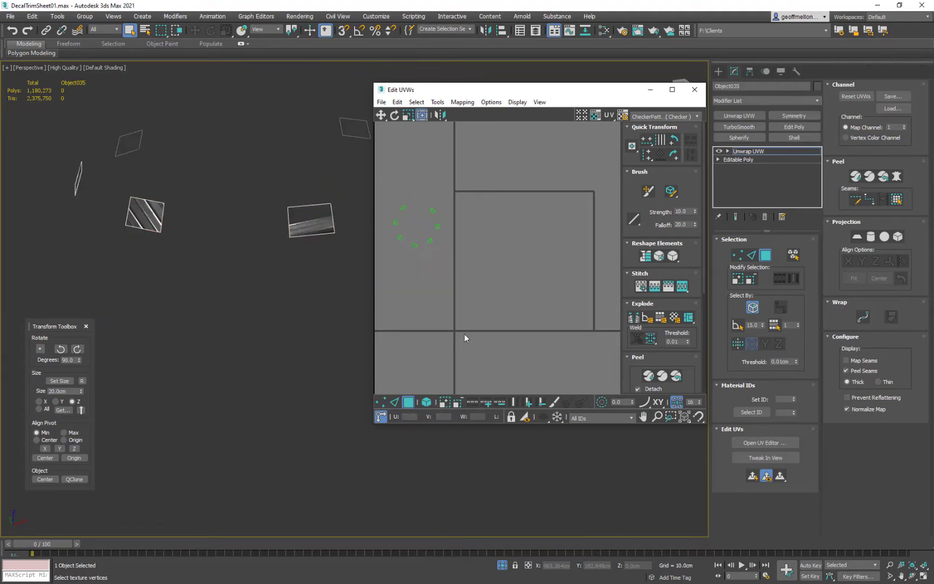
# - Apply a quick planar map to each of the seven UV faces individually, stacking them over the UV tile
pyautogui.click(416, 244)
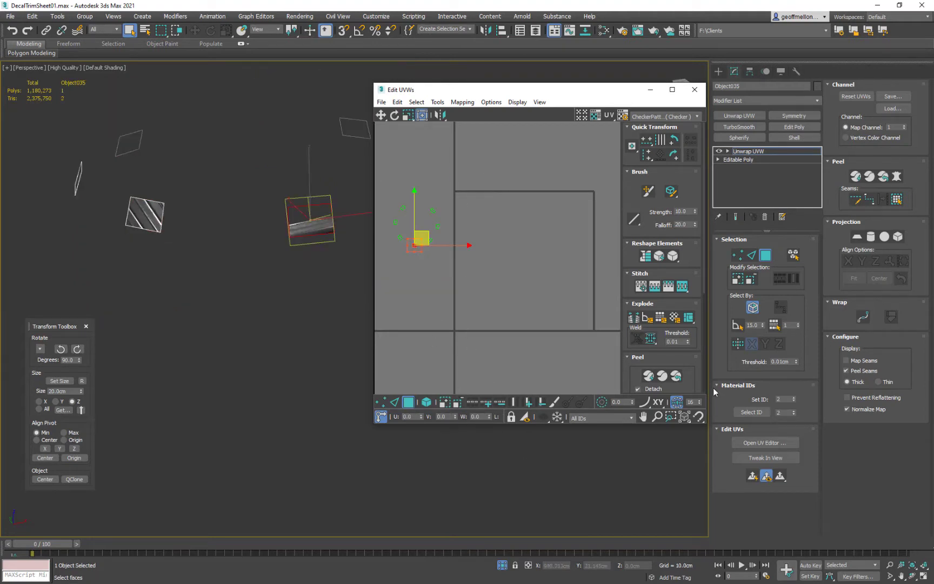
pyautogui.click(752, 476)
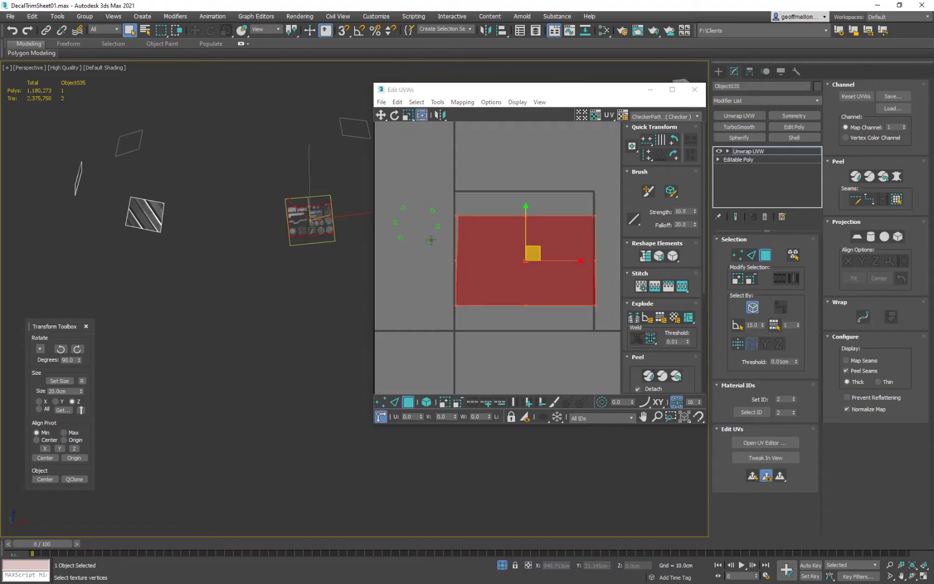
pyautogui.click(762, 477)
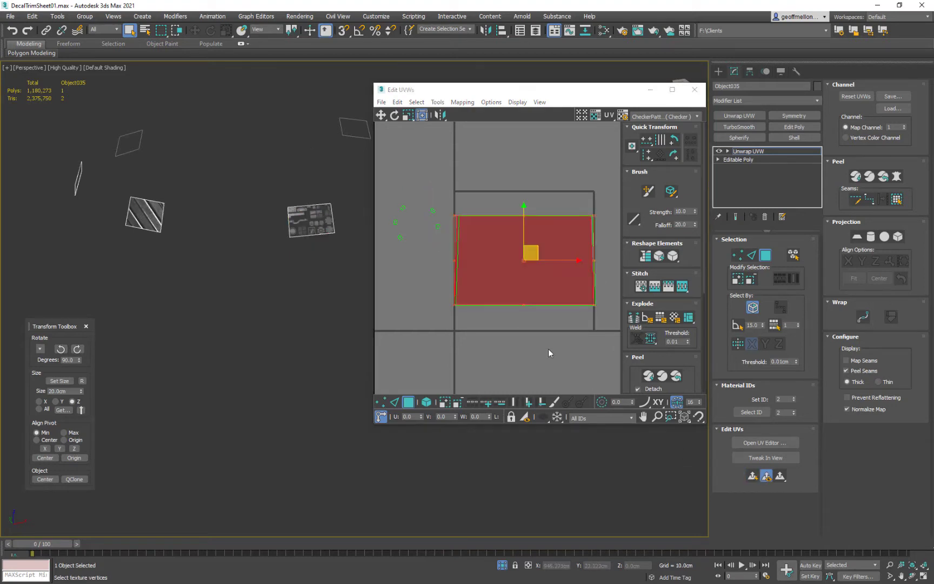
pyautogui.click(419, 248)
pyautogui.moveTo(393, 258); pyautogui.dragTo(391, 259)
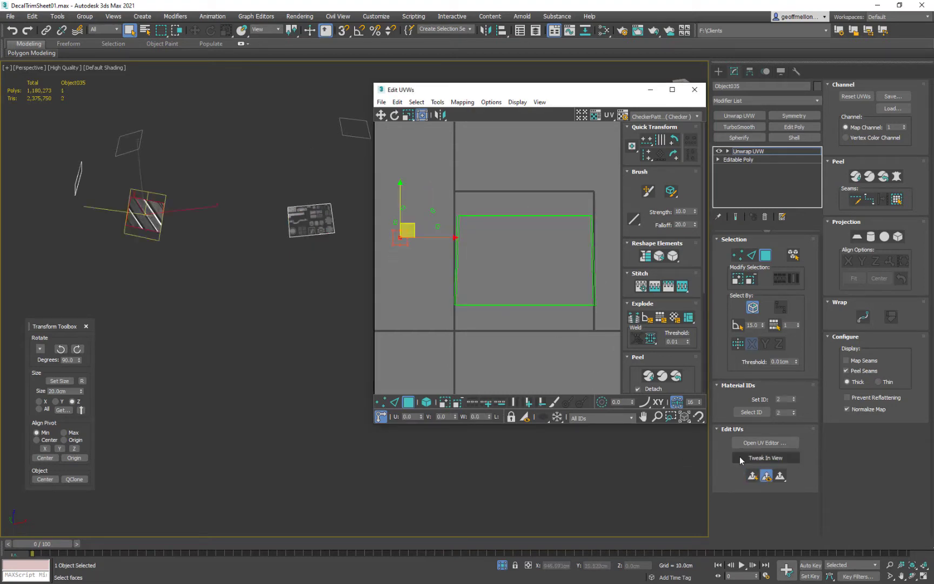
pyautogui.click(752, 476)
pyautogui.hotkey('ctrl', 'z')
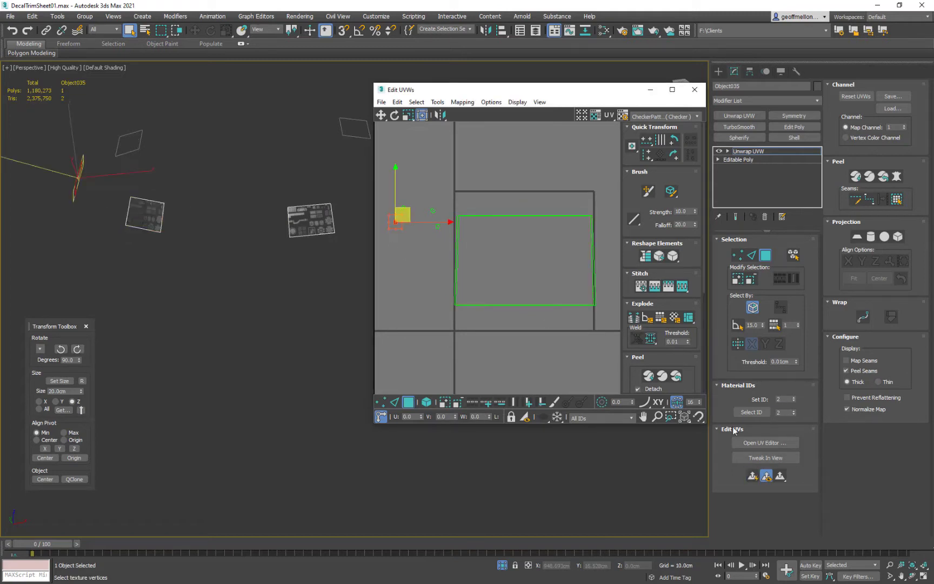
pyautogui.click(757, 475)
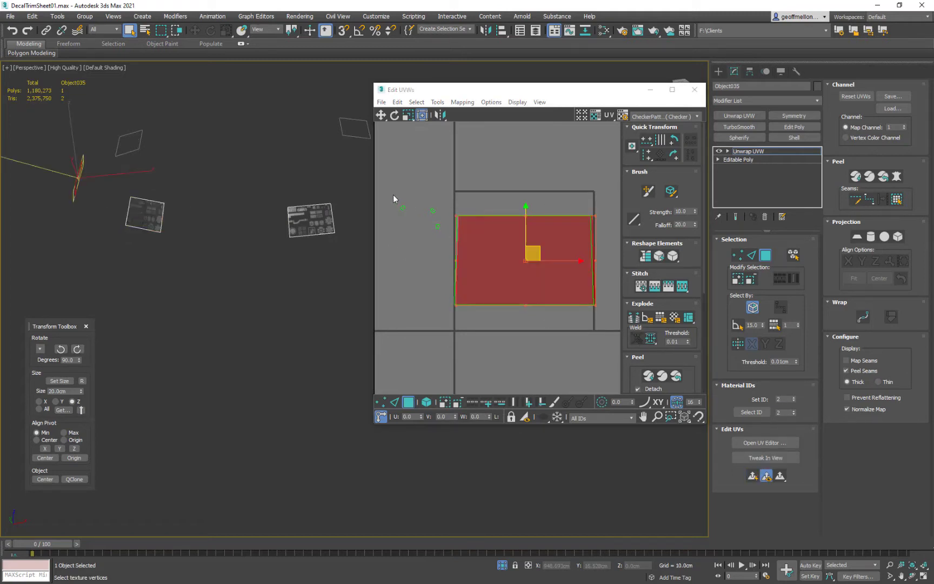
pyautogui.hotkey('ctrl', 'z')
pyautogui.click(766, 475)
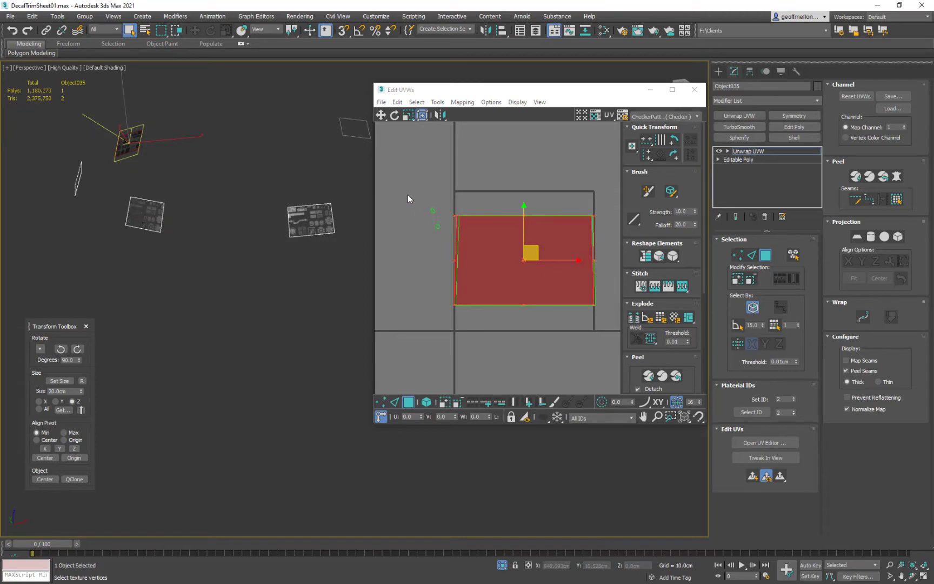
pyautogui.hotkey('ctrl', 'z')
pyautogui.click(751, 475)
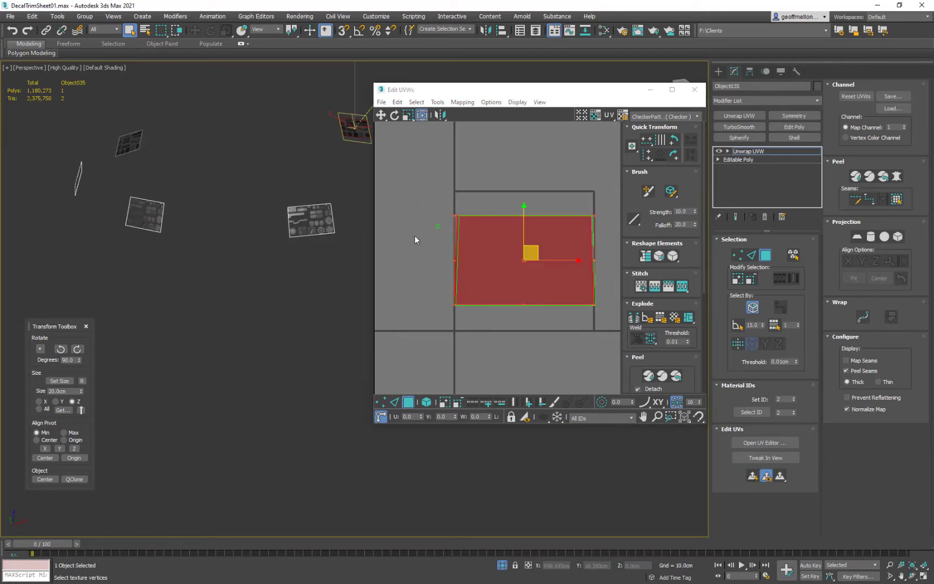
pyautogui.hotkey('ctrl', 'z')
pyautogui.click(751, 476)
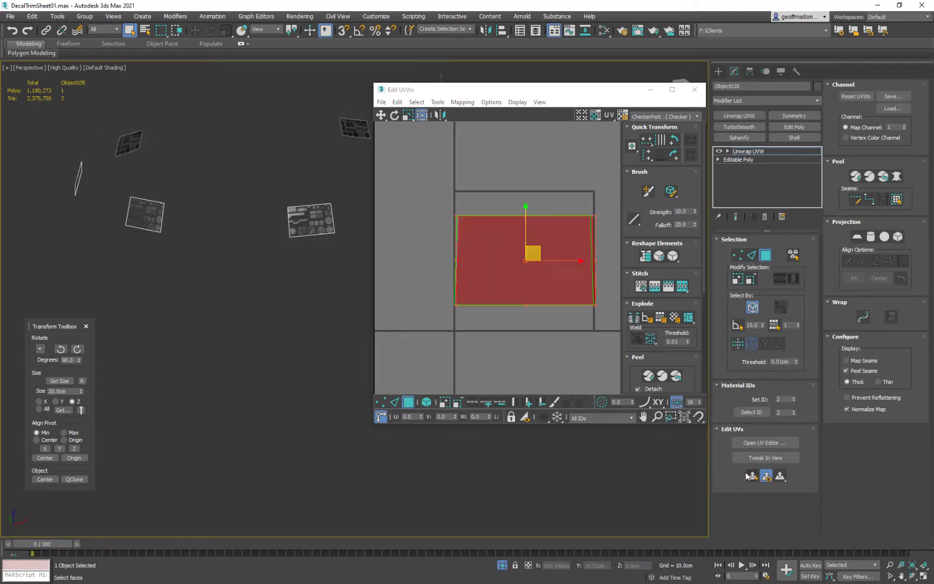
# - Display Map #3, the Decal Trim sheet AlbedoTransparency image, as the UV background and widen the UV editor around it
pyautogui.click(651, 117)
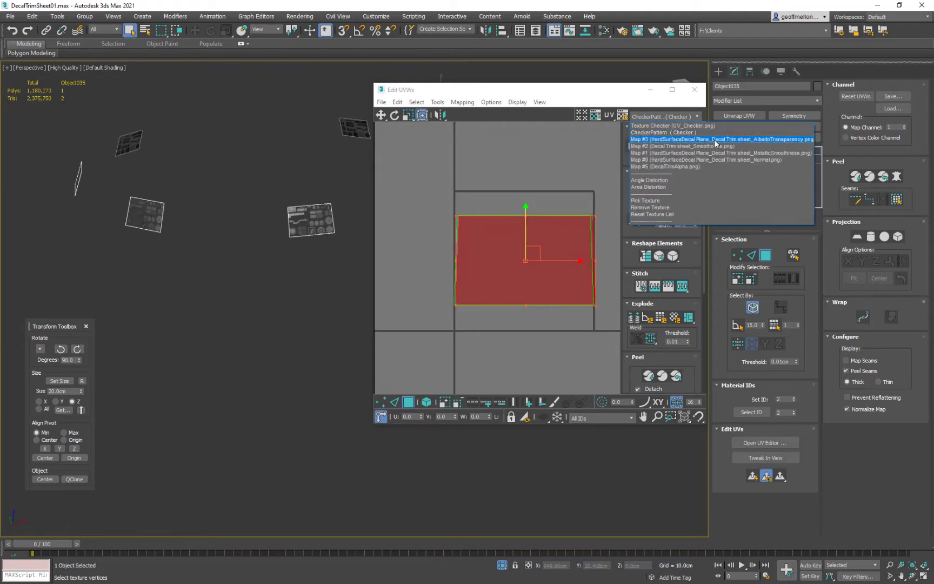
pyautogui.click(715, 140)
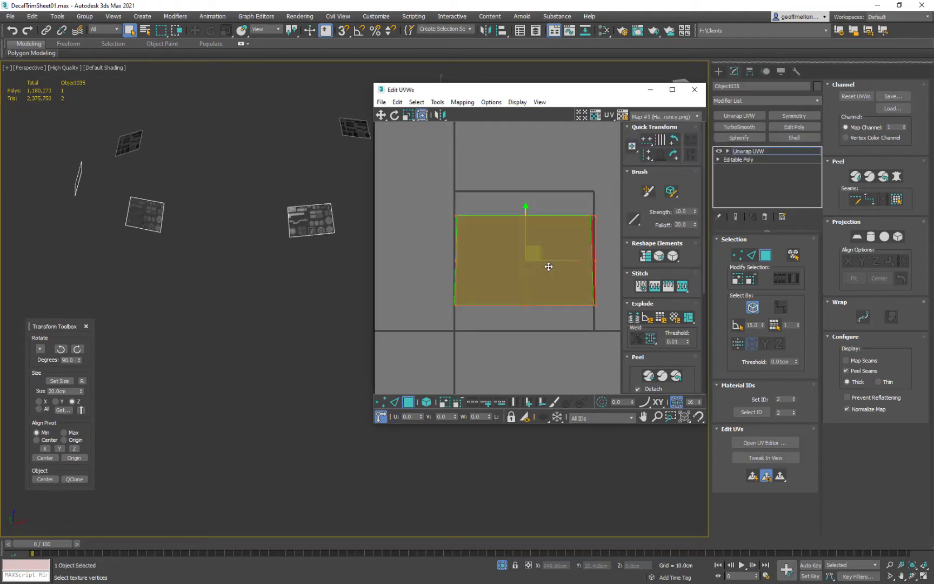
pyautogui.click(595, 117)
pyautogui.moveTo(473, 246); pyautogui.dragTo(434, 241, button='middle')
pyautogui.moveTo(373, 243); pyautogui.dragTo(98, 238)
pyautogui.scroll(3, 344, 241)
pyautogui.moveTo(344, 242); pyautogui.dragTo(405, 218, button='middle')
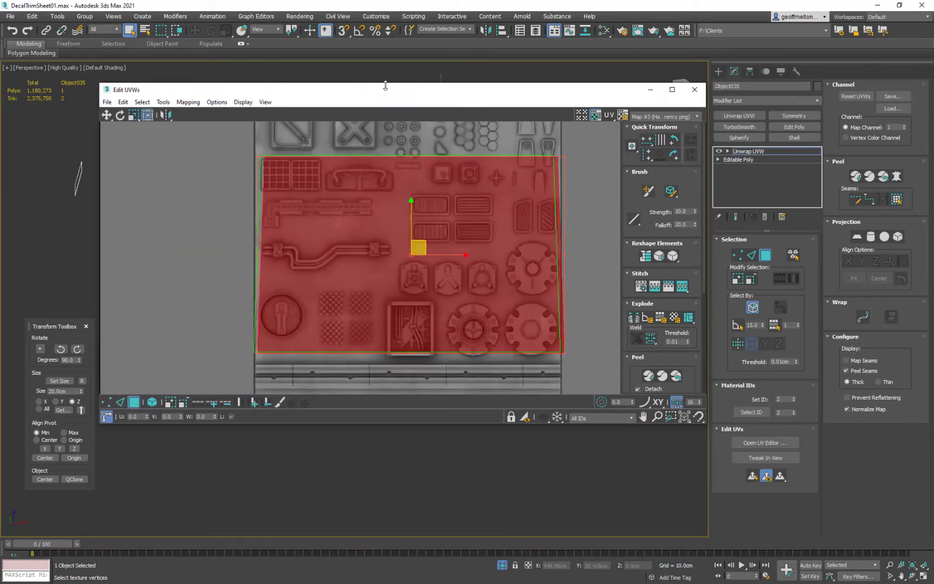
pyautogui.moveTo(385, 87); pyautogui.dragTo(926, 300)
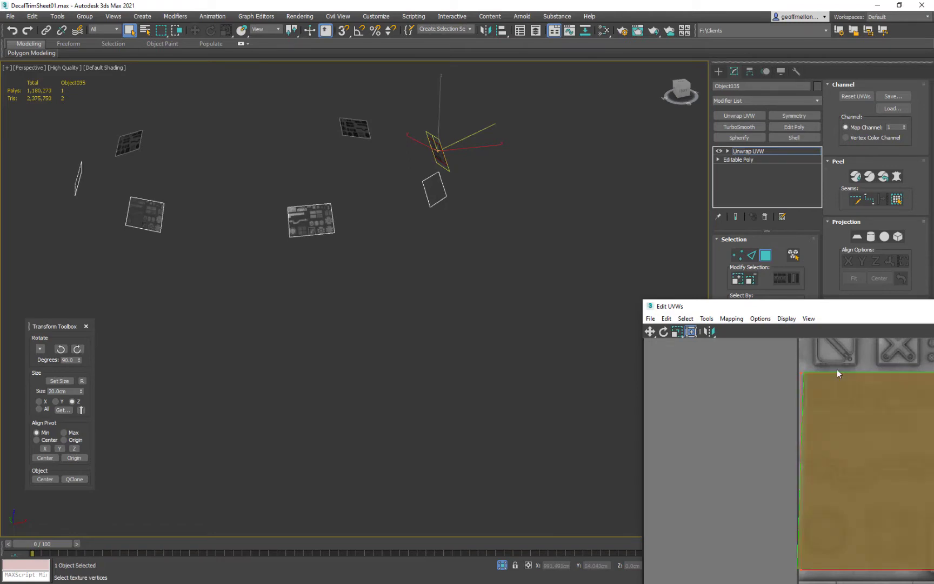
pyautogui.click(813, 318)
pyautogui.press('Escape')
pyautogui.moveTo(719, 306); pyautogui.dragTo(205, 110)
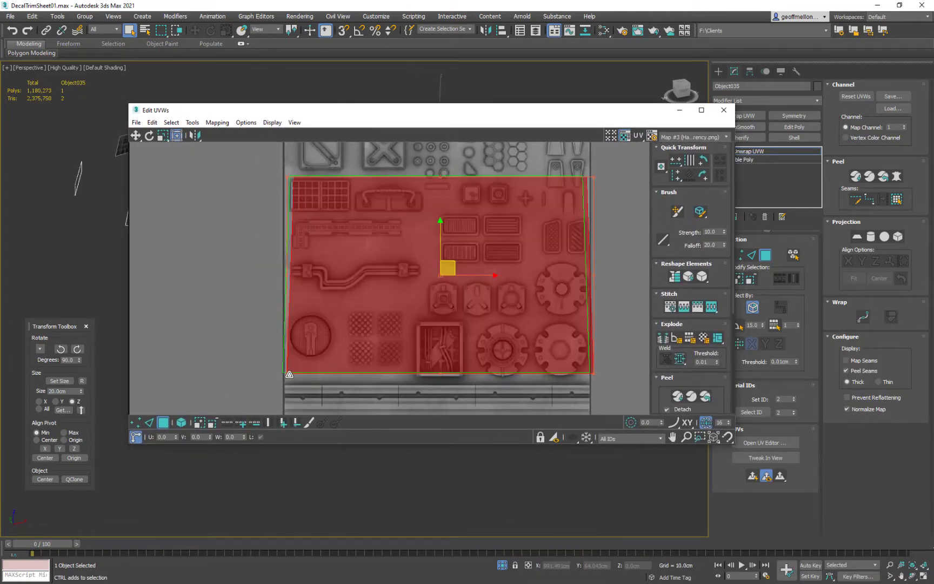
pyautogui.moveTo(298, 215); pyautogui.dragTo(276, 220, button='middle')
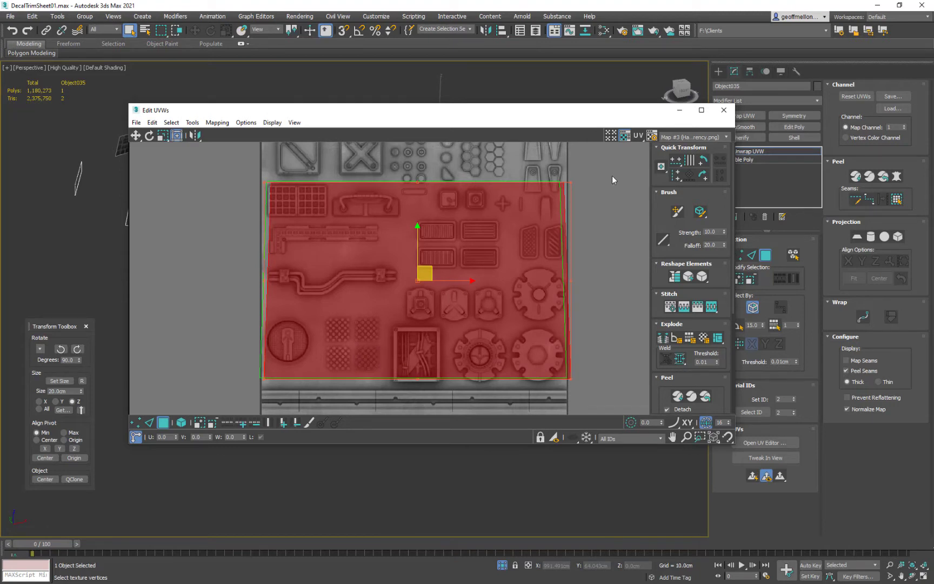
# - Align the stacked vertices at each of the four UV corners horizontally and vertically so the seven faces coincide
pyautogui.press('1')
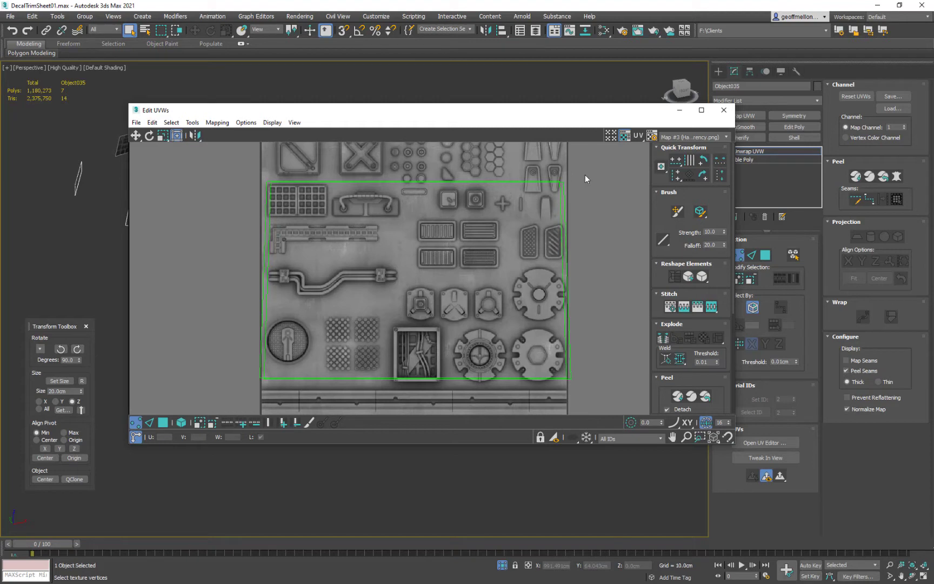
pyautogui.moveTo(584, 174); pyautogui.dragTo(543, 211)
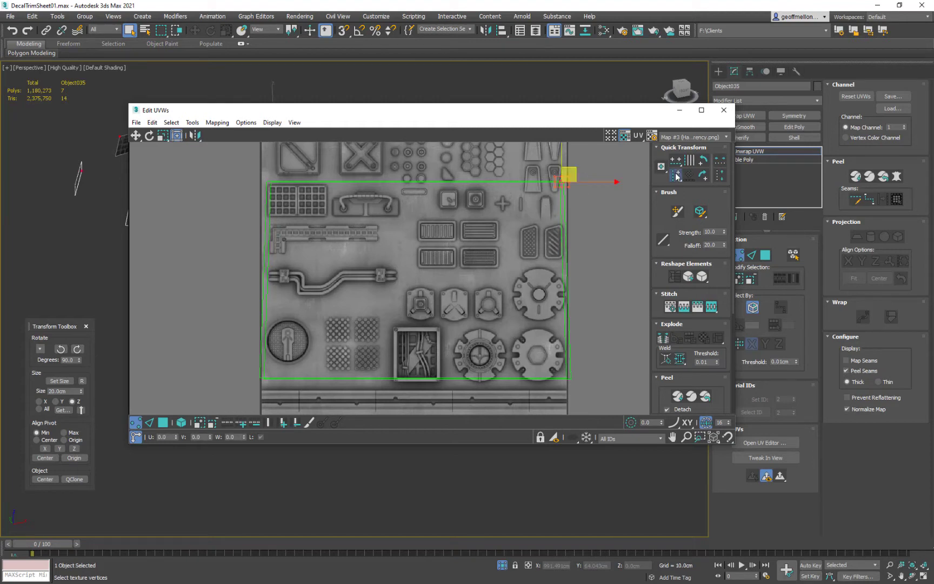
pyautogui.click(270, 181)
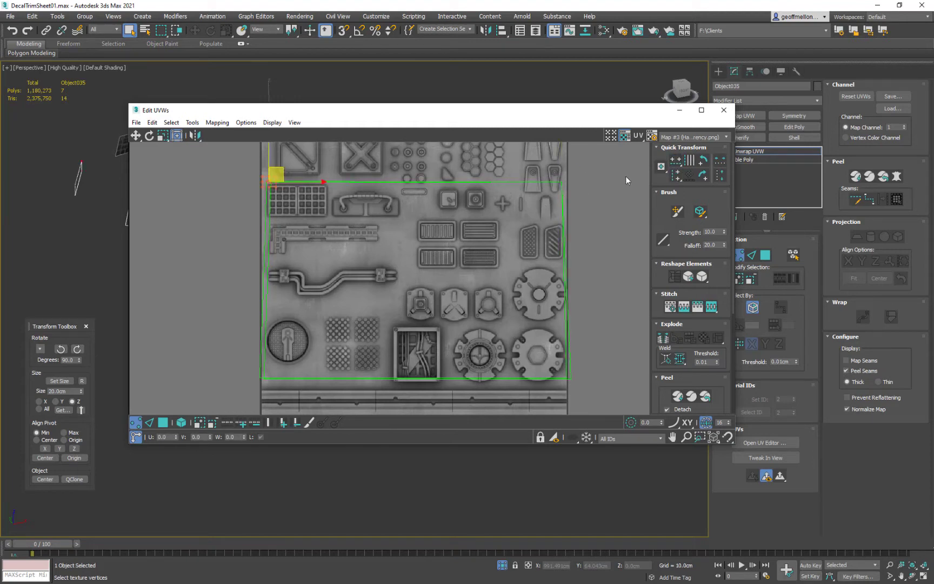
pyautogui.click(676, 161)
pyautogui.click(677, 175)
pyautogui.moveTo(231, 365); pyautogui.dragTo(278, 390)
pyautogui.click(676, 175)
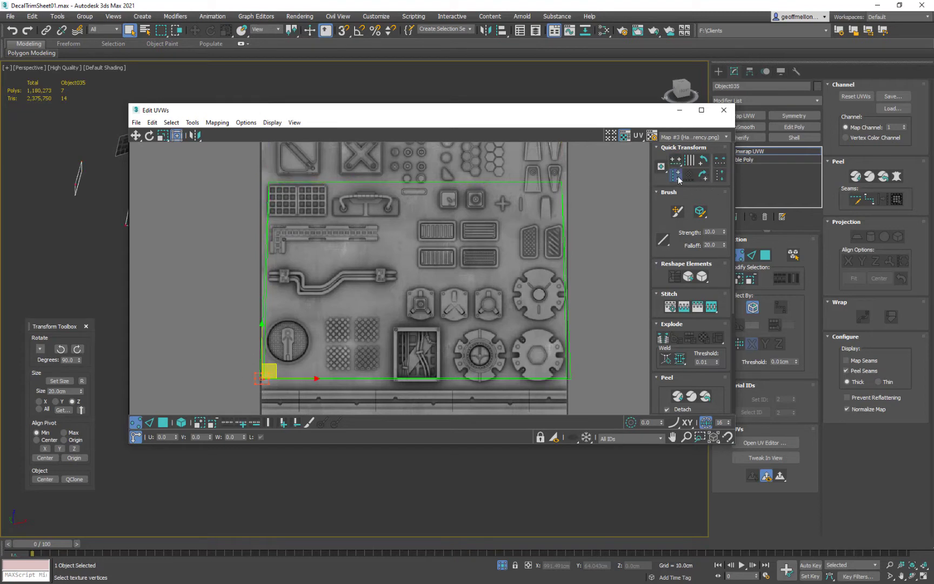
pyautogui.click(675, 161)
pyautogui.moveTo(582, 348); pyautogui.dragTo(535, 397)
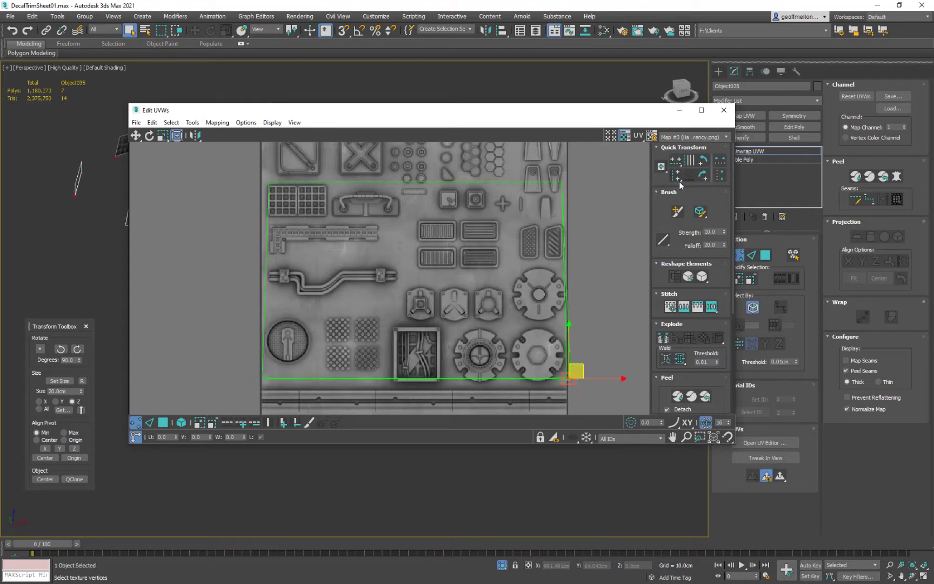
# - Select all the stacked UV vertices, scale them down and move them over the group of four vent decals
pyautogui.moveTo(498, 282); pyautogui.dragTo(526, 273, button='middle')
pyautogui.click(428, 296)
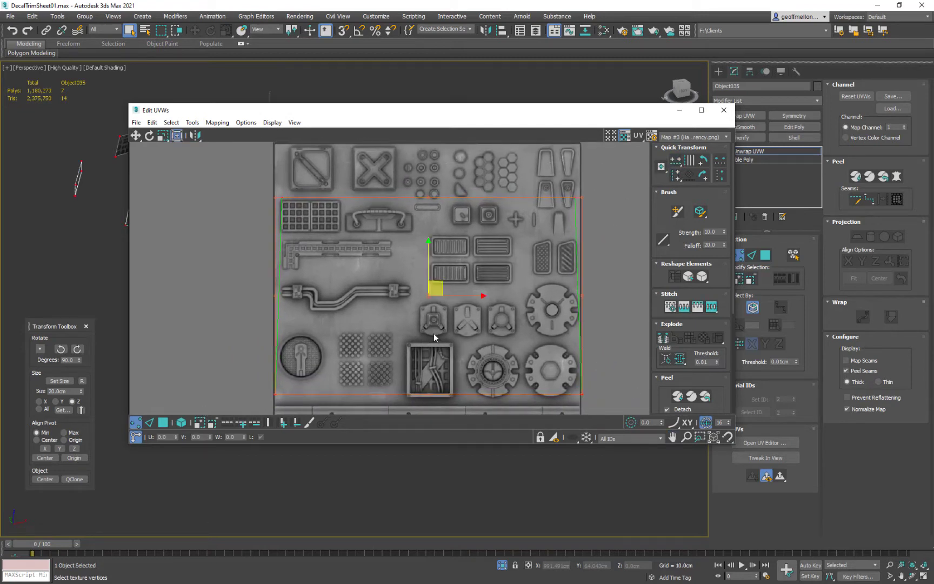
pyautogui.moveTo(433, 333); pyautogui.dragTo(433, 298, button='middle')
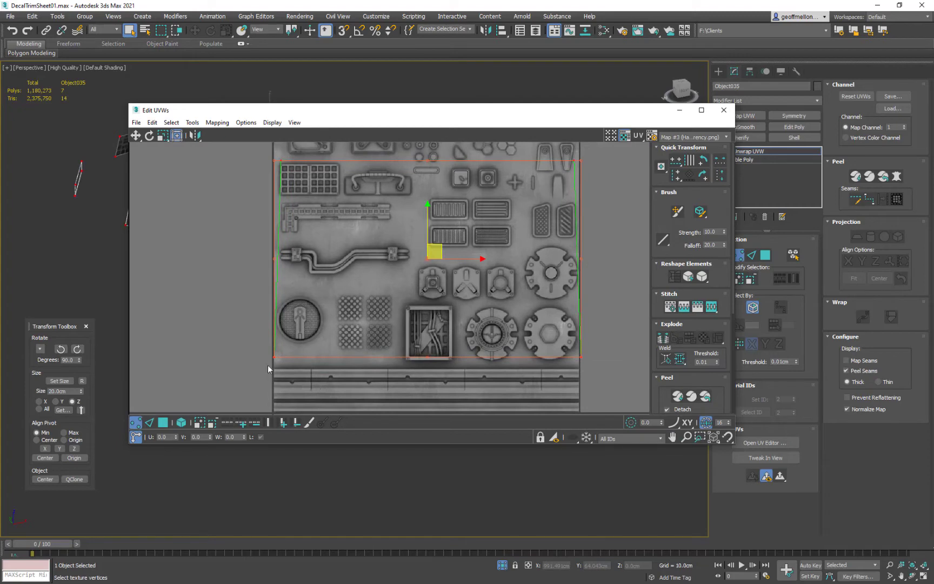
pyautogui.keyDown('ctrl'); pyautogui.moveTo(274, 357); pyautogui.dragTo(527, 215); pyautogui.keyUp('ctrl')
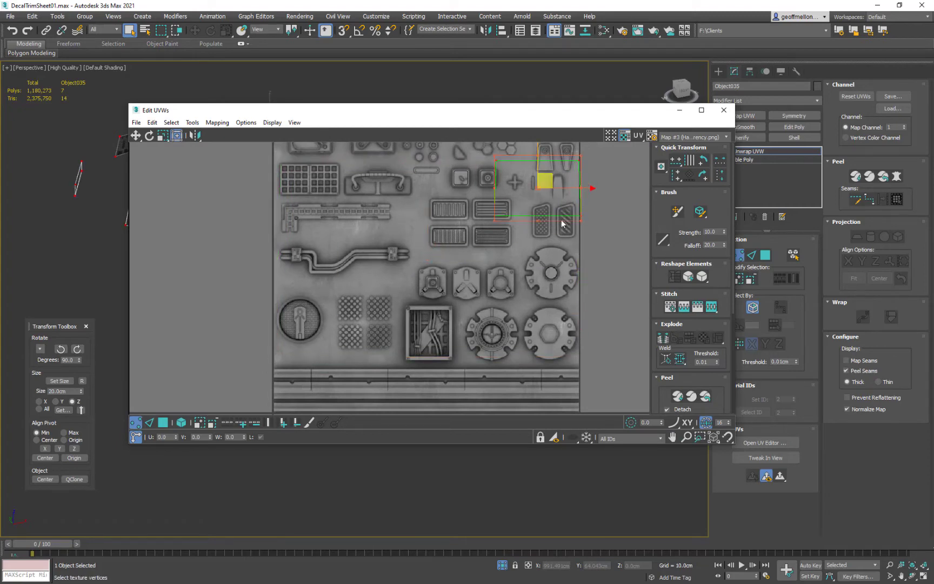
pyautogui.scroll(5, 562, 223)
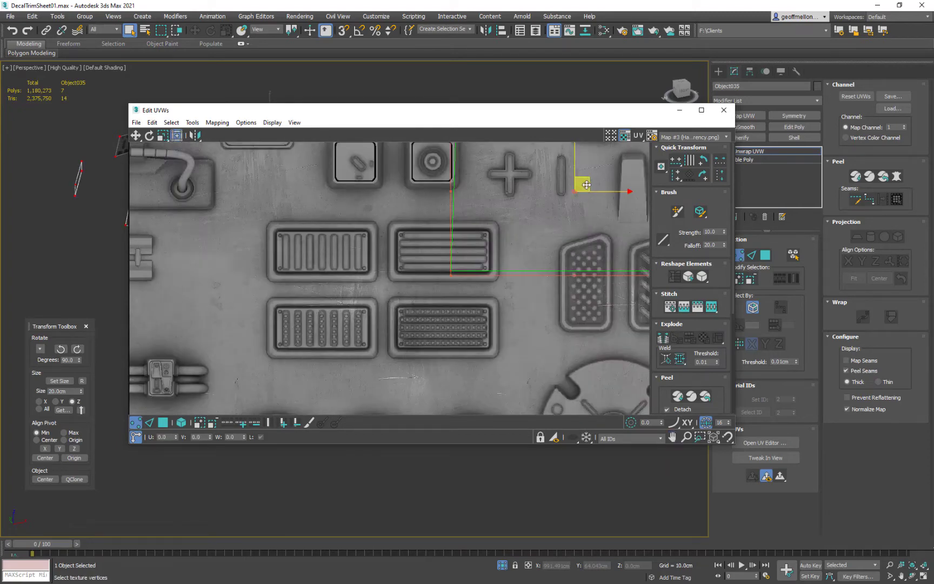
pyautogui.moveTo(587, 185); pyautogui.dragTo(329, 243)
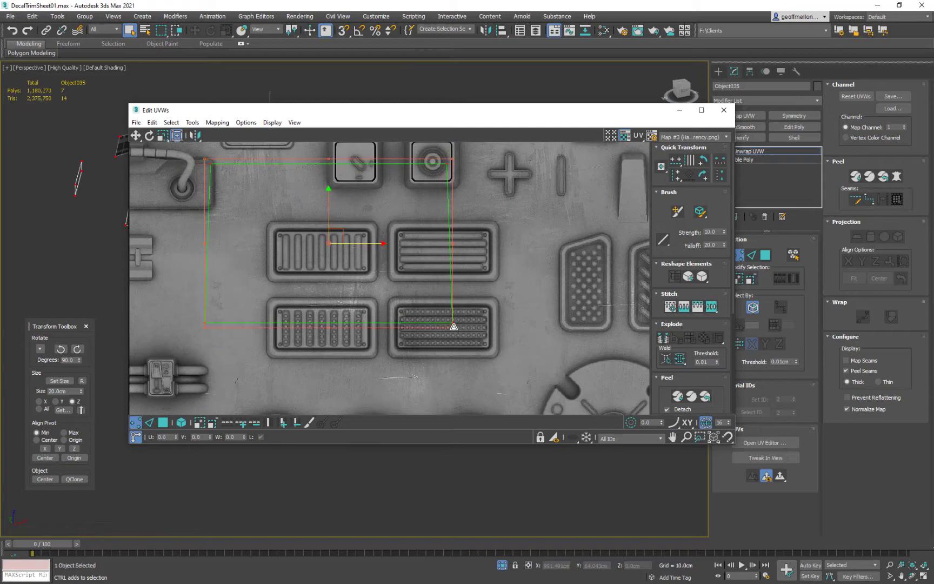
# - Shrink the stacked UVs further and fit them around the upper vent decal with vertical slats
pyautogui.keyDown('ctrl'); pyautogui.moveTo(453, 327); pyautogui.dragTo(327, 221); pyautogui.keyUp('ctrl')
pyautogui.moveTo(281, 195); pyautogui.dragTo(336, 244)
pyautogui.scroll(2, 320, 250)
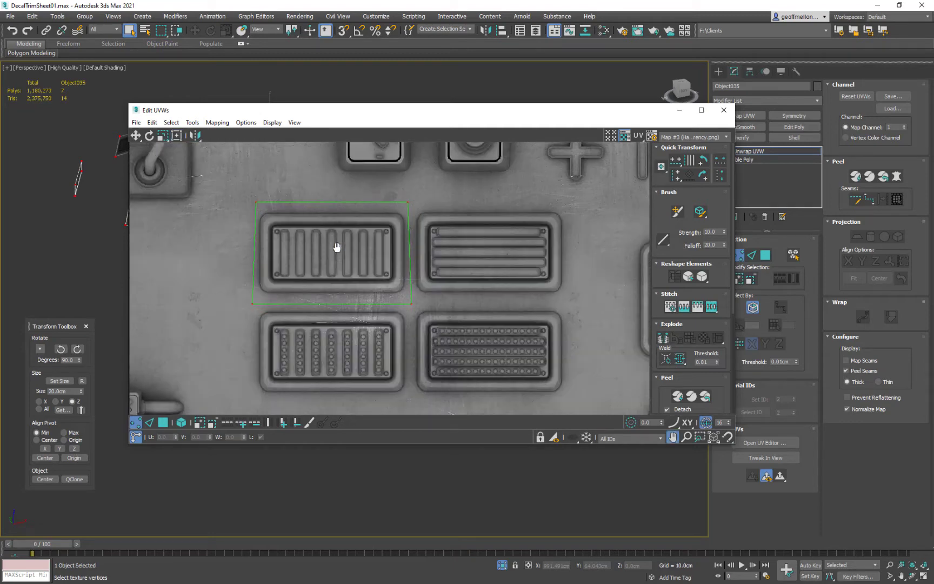
pyautogui.moveTo(363, 261); pyautogui.dragTo(363, 258)
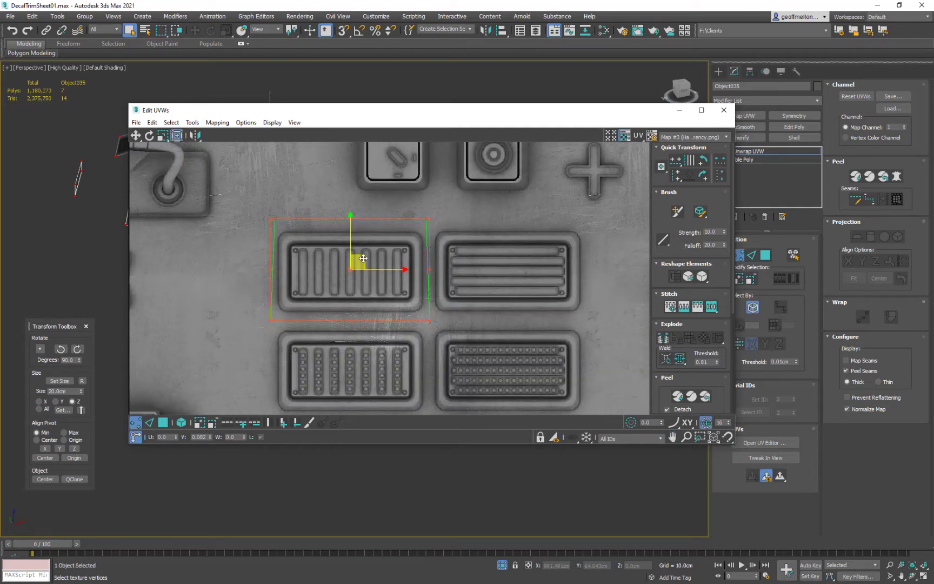
pyautogui.moveTo(442, 323)
pyautogui.mouseDown(button='middle')
pyautogui.moveTo(450, 311)
pyautogui.moveTo(448, 323)
pyautogui.mouseUp(button='middle')
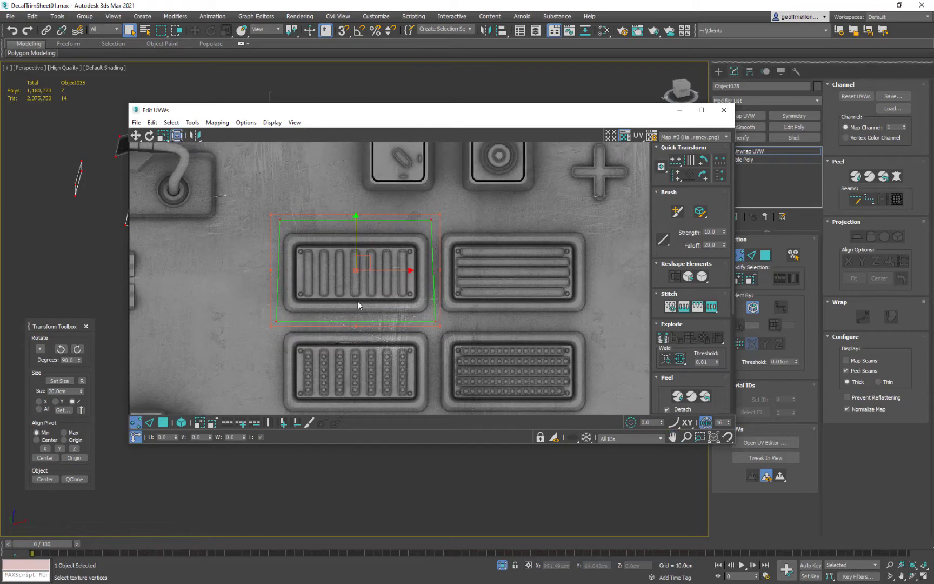
# - Uncover the viewport and inspect the vent decal up close and around the ring of polygons
pyautogui.moveTo(352, 113); pyautogui.dragTo(708, 113)
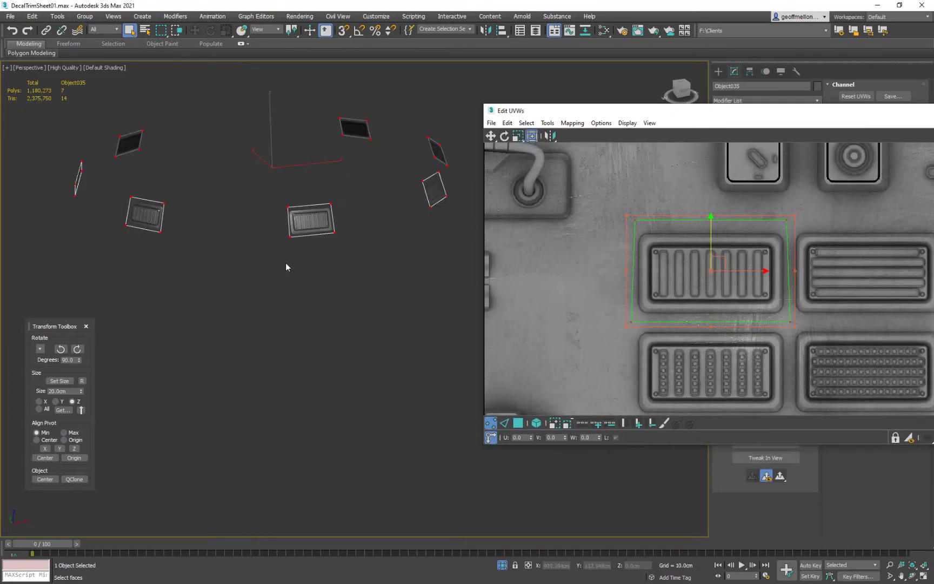
pyautogui.keyDown('alt'); pyautogui.moveTo(285, 263); pyautogui.dragTo(306, 231, button='middle'); pyautogui.keyUp('alt')
pyautogui.scroll(4, 305, 231)
pyautogui.moveTo(388, 276); pyautogui.dragTo(298, 299, button='middle')
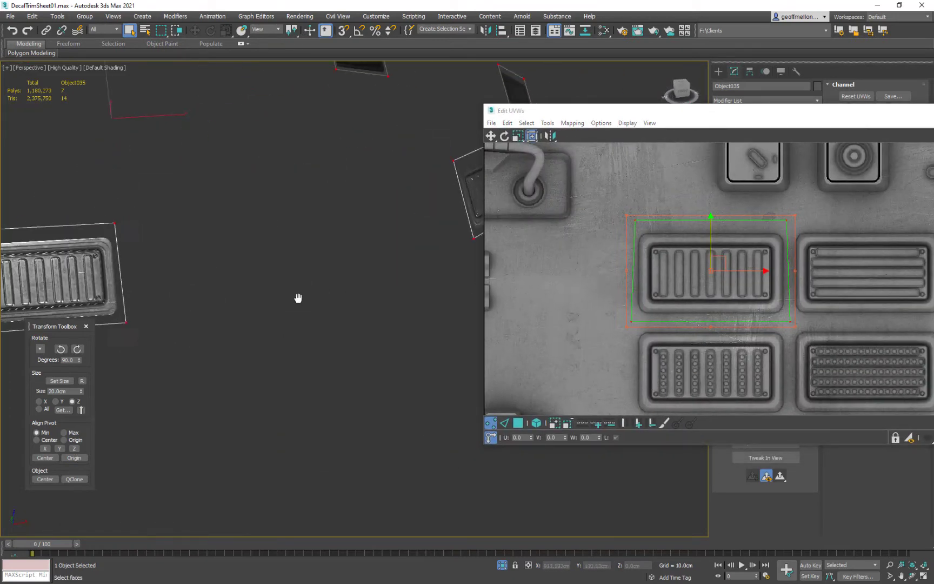
pyautogui.scroll(-6, 303, 297)
pyautogui.keyDown('alt'); pyautogui.moveTo(363, 295); pyautogui.dragTo(327, 294, button='middle'); pyautogui.keyUp('alt')
pyautogui.scroll(6, 322, 302)
pyautogui.click(322, 302)
pyautogui.moveTo(388, 361)
pyautogui.keyDown('alt'); pyautogui.mouseDown(button='middle')
pyautogui.moveTo(356, 347)
pyautogui.moveTo(258, 351)
pyautogui.moveTo(394, 352)
pyautogui.mouseUp(button='middle'); pyautogui.keyUp('alt')
pyautogui.scroll(-5, 253, 328)
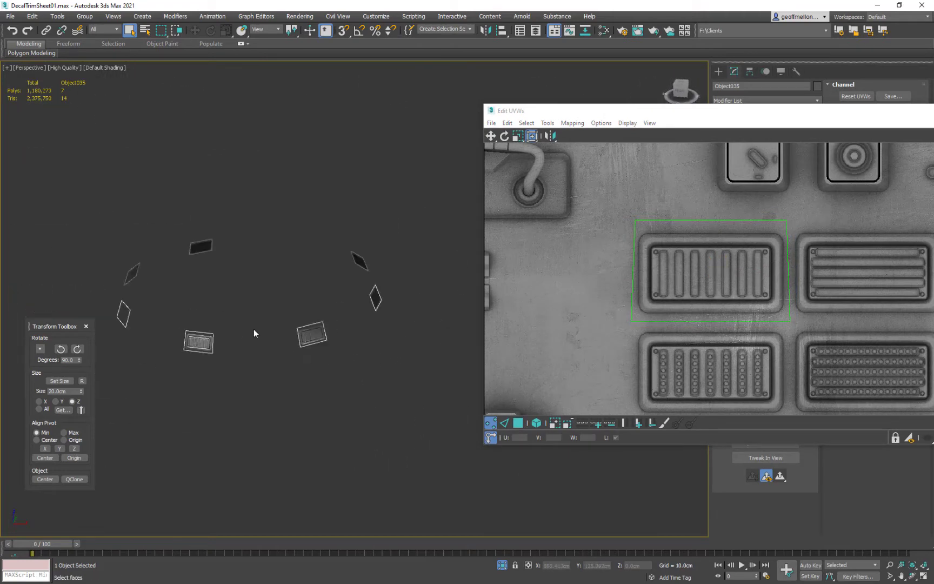
pyautogui.keyDown('alt'); pyautogui.moveTo(253, 328); pyautogui.dragTo(279, 326, button='middle'); pyautogui.keyUp('alt')
pyautogui.press('z')
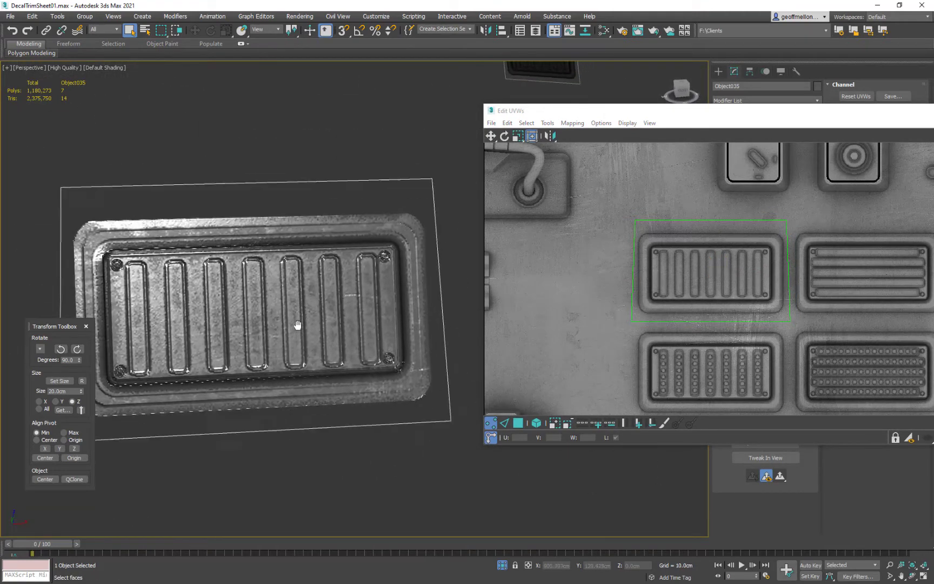
# - Close the UV editor and convert the unwrapped polygons to an Editable Poly
pyautogui.moveTo(837, 116); pyautogui.dragTo(538, 134)
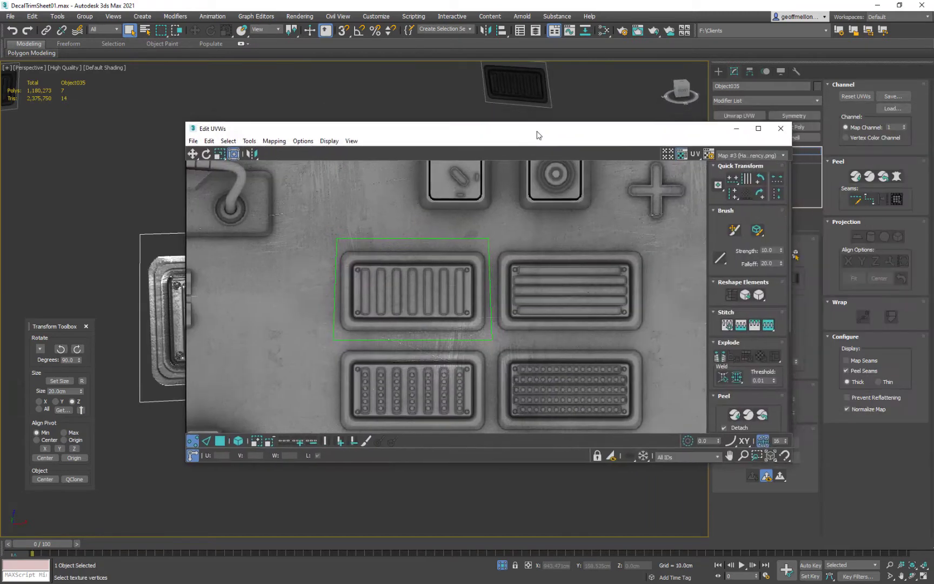
pyautogui.click(780, 128)
pyautogui.rightClick(602, 231)
pyautogui.moveTo(649, 332)
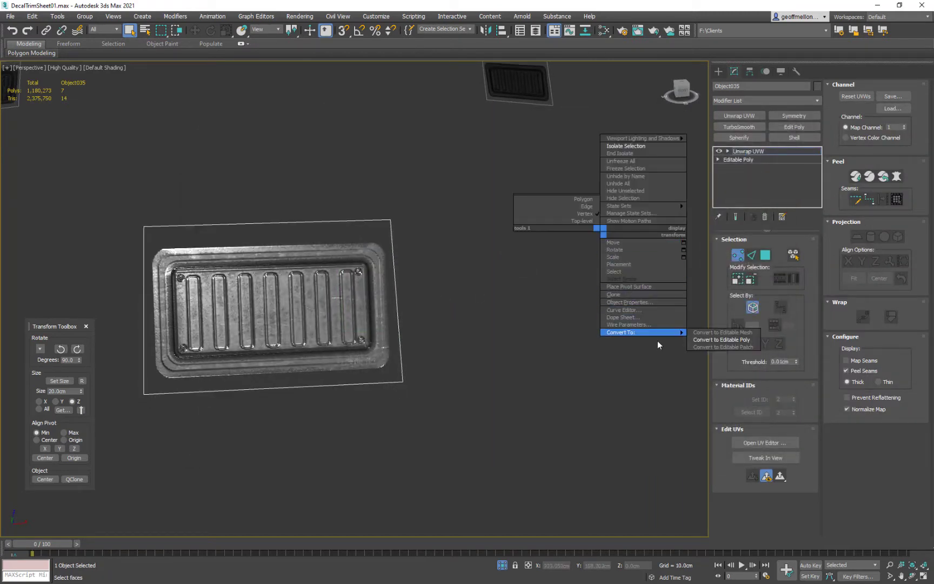
pyautogui.moveTo(680, 335)
pyautogui.click(724, 340)
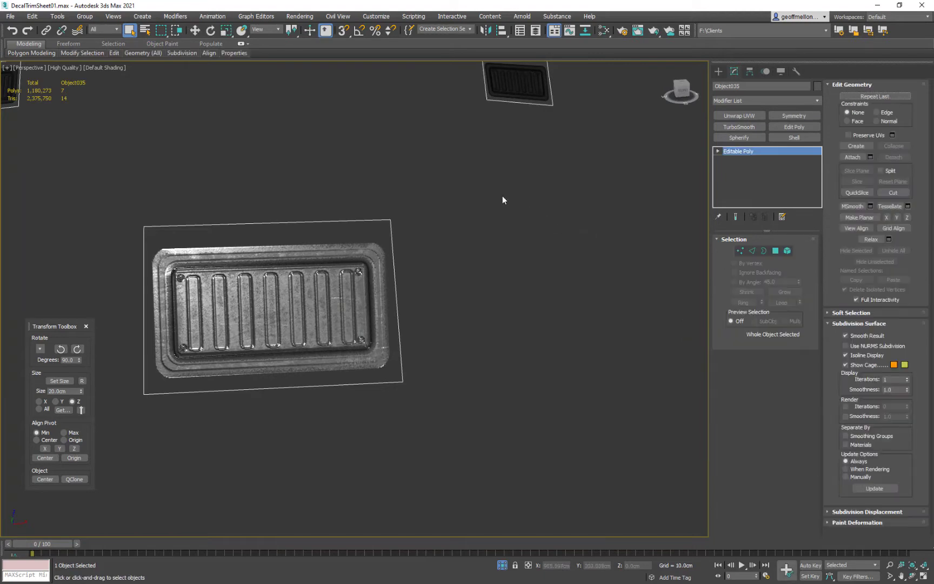
# - Unhide the crate so the floating vent polygons can be seen beneath the dome's openings
pyautogui.moveTo(502, 196); pyautogui.dragTo(504, 254, button='middle')
pyautogui.rightClick(574, 254)
pyautogui.click(605, 174)
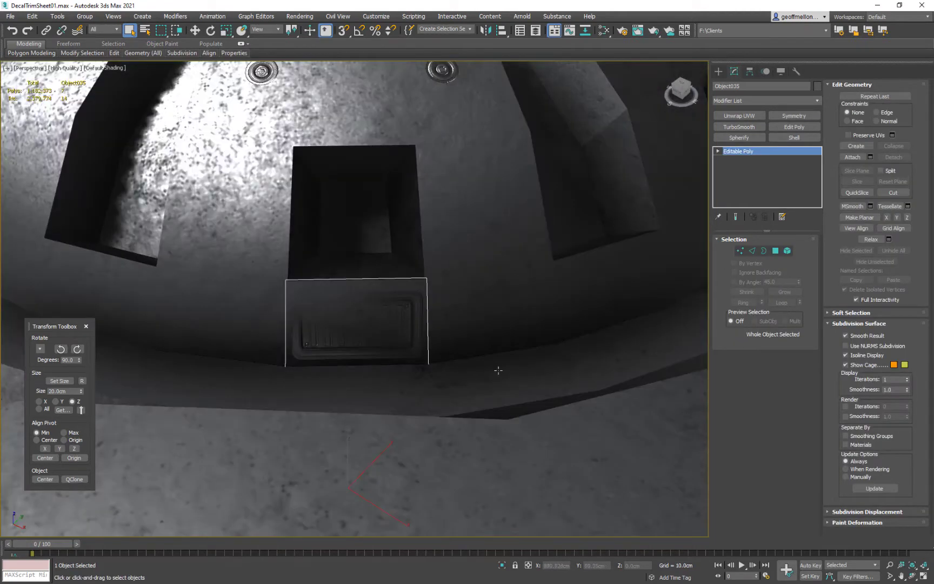
pyautogui.keyDown('alt'); pyautogui.moveTo(410, 337); pyautogui.dragTo(414, 281, button='middle'); pyautogui.keyUp('alt')
pyautogui.scroll(-3, 317, 334)
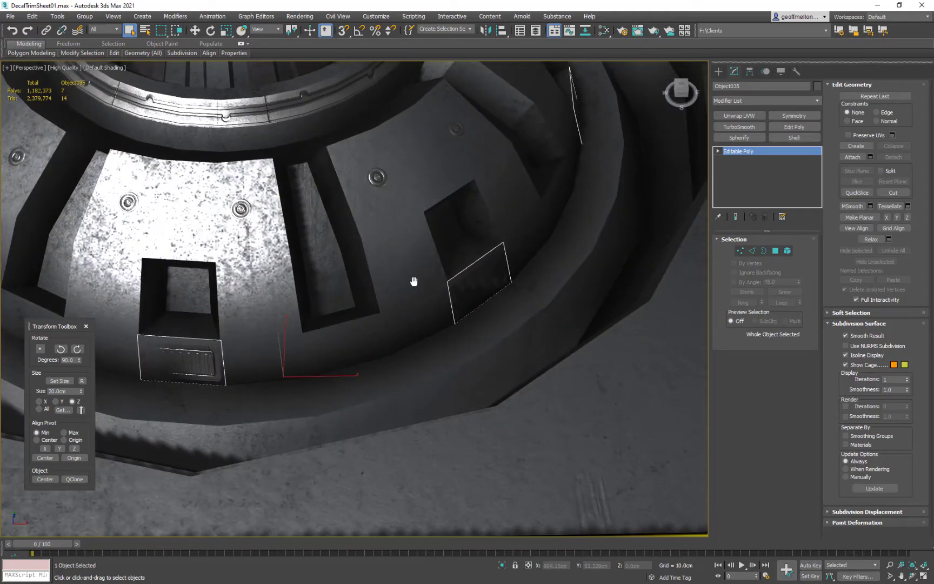
# - Select vent polygon 5 beneath its dome opening and move it slightly outward in the XY plane, off the surface
pyautogui.press('4')
pyautogui.click(476, 301)
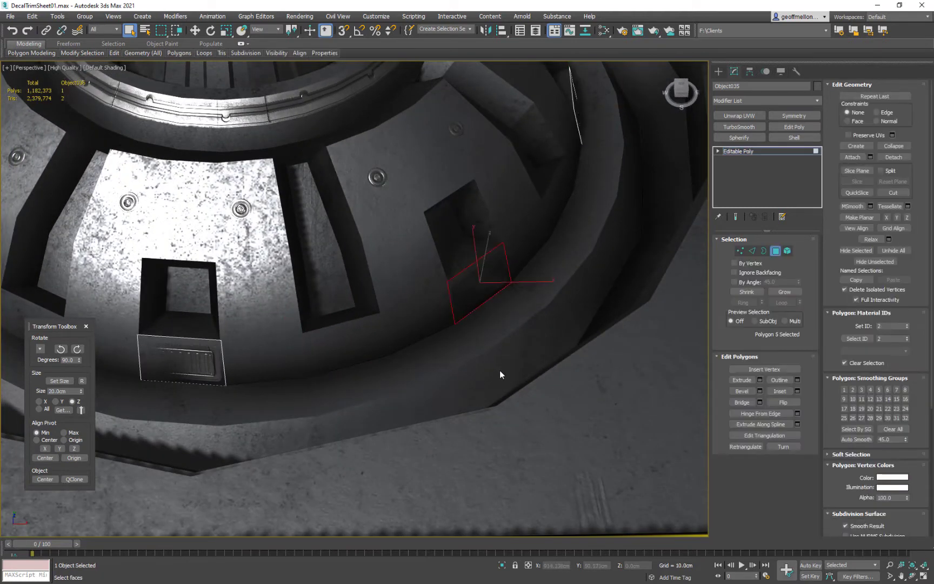
pyautogui.press('w')
pyautogui.keyDown('alt'); pyautogui.moveTo(504, 368); pyautogui.dragTo(495, 364, button='middle'); pyautogui.keyUp('alt')
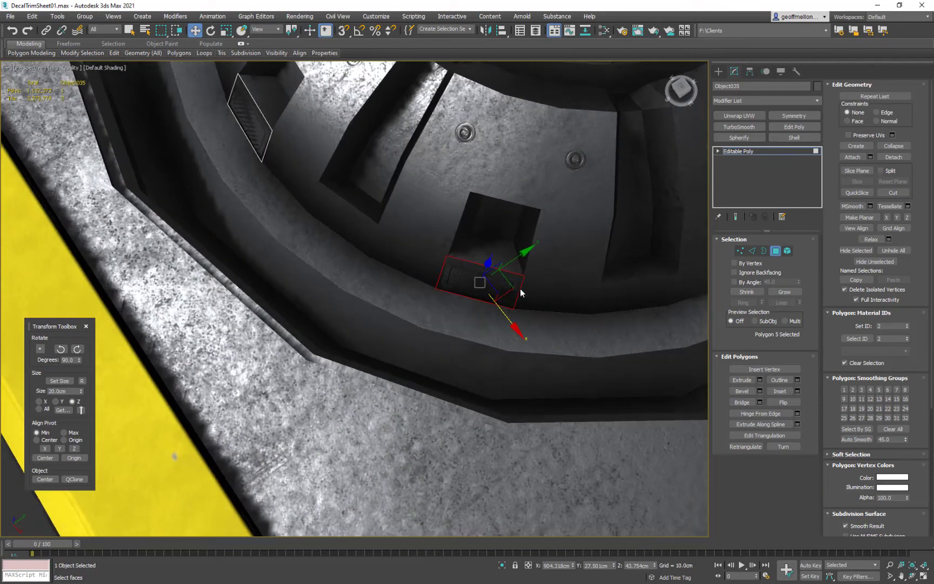
pyautogui.moveTo(511, 288); pyautogui.dragTo(508, 295)
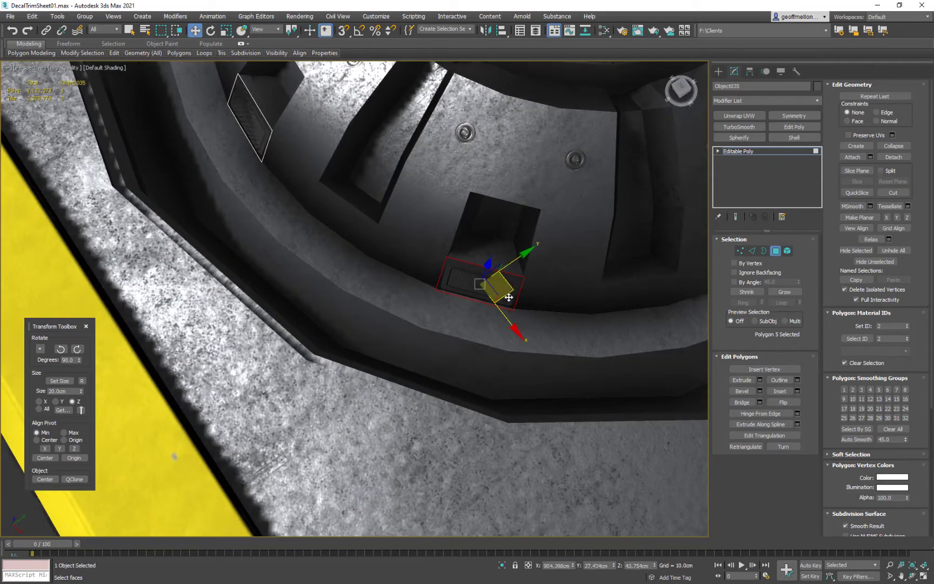
# - Nudge vent polygons 4 and 3 slightly outward in the XY plane so their decals clear the dome
pyautogui.keyDown('alt'); pyautogui.moveTo(483, 279); pyautogui.dragTo(523, 256, button='middle'); pyautogui.keyUp('alt')
pyautogui.click(170, 304)
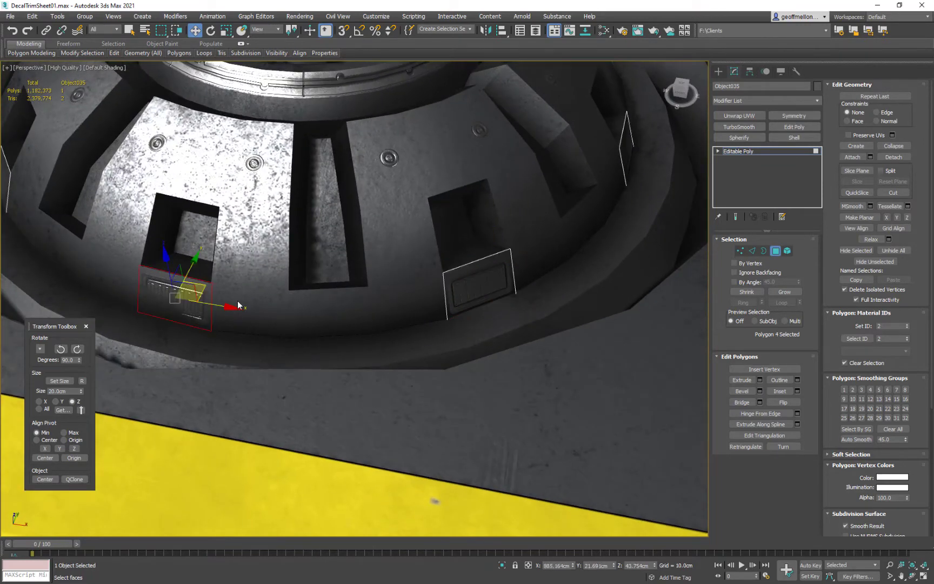
pyautogui.keyDown('alt'); pyautogui.moveTo(170, 303); pyautogui.dragTo(373, 325, button='middle'); pyautogui.keyUp('alt')
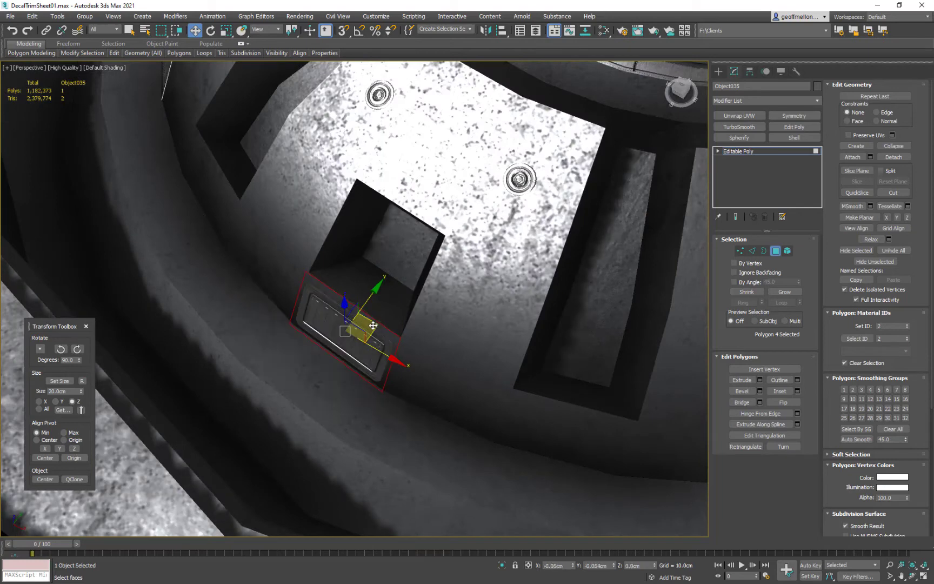
pyautogui.keyDown('alt'); pyautogui.moveTo(309, 273); pyautogui.dragTo(361, 268, button='middle'); pyautogui.keyUp('alt')
pyautogui.click(361, 268)
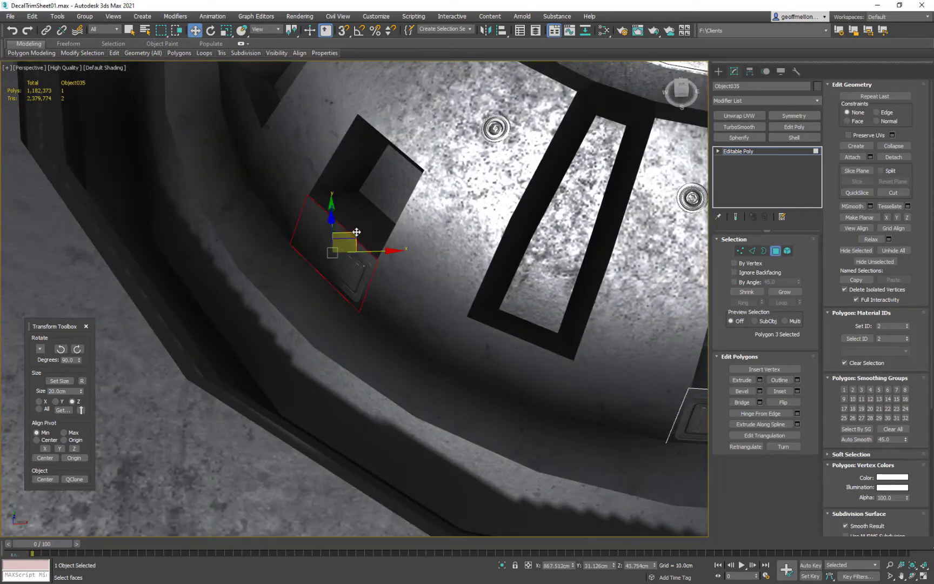
pyautogui.moveTo(352, 233); pyautogui.dragTo(350, 234)
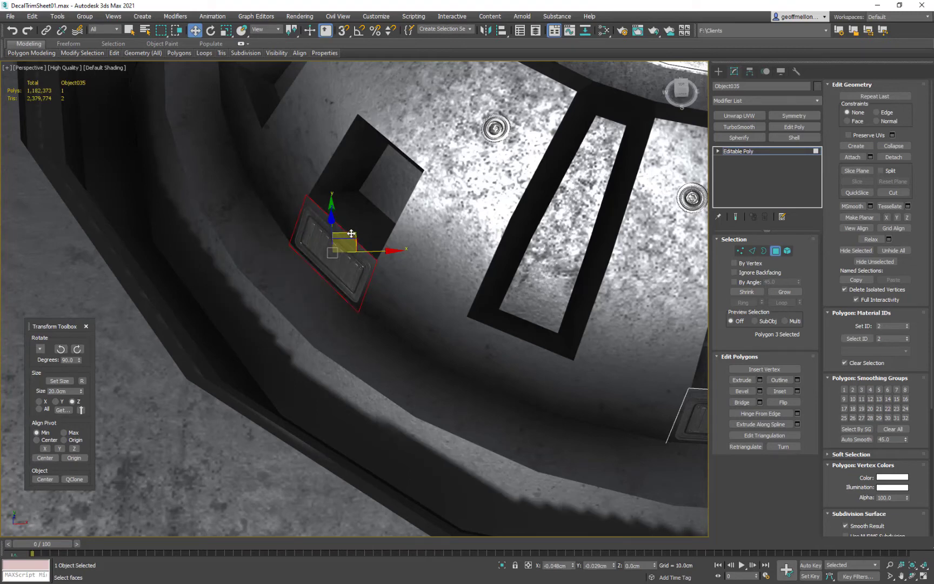
# - Select vent polygon 2 and nudge it slightly outward along X so its decal clears the dome
pyautogui.moveTo(351, 234)
pyautogui.keyDown('alt'); pyautogui.mouseDown(button='middle')
pyautogui.moveTo(318, 201)
pyautogui.moveTo(294, 198)
pyautogui.moveTo(343, 232)
pyautogui.mouseUp(button='middle'); pyautogui.keyUp('alt')
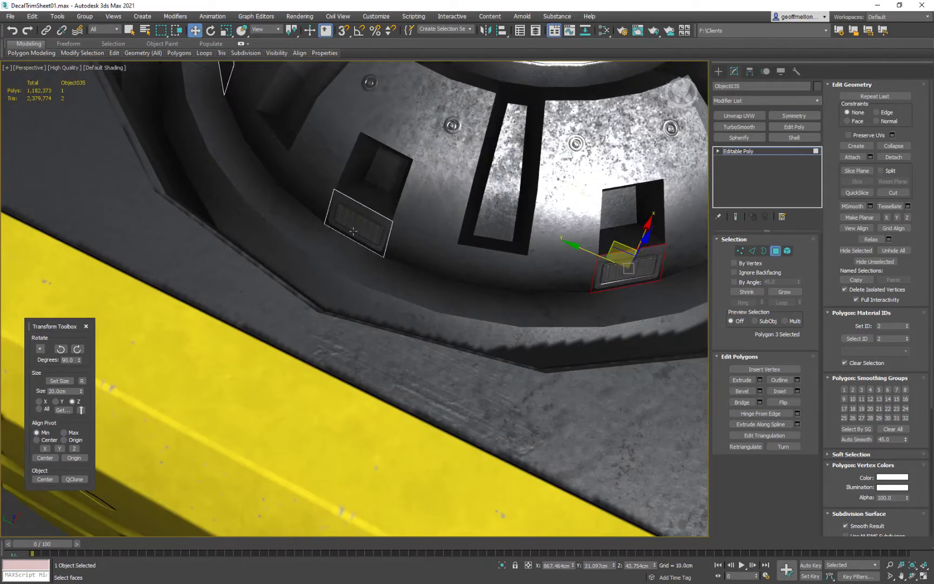
pyautogui.click(343, 233)
pyautogui.scroll(5, 343, 232)
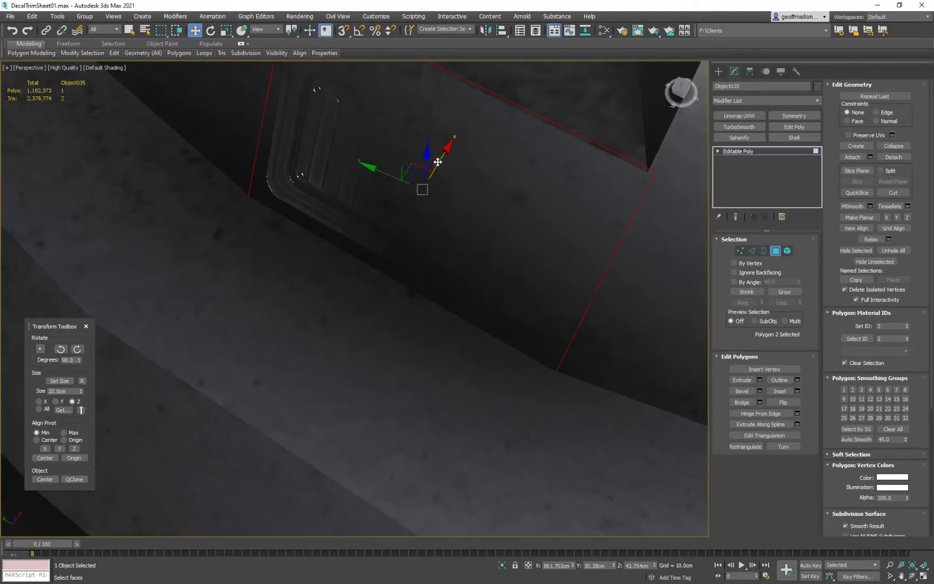
pyautogui.moveTo(438, 163); pyautogui.dragTo(436, 162)
pyautogui.scroll(-5, 346, 244)
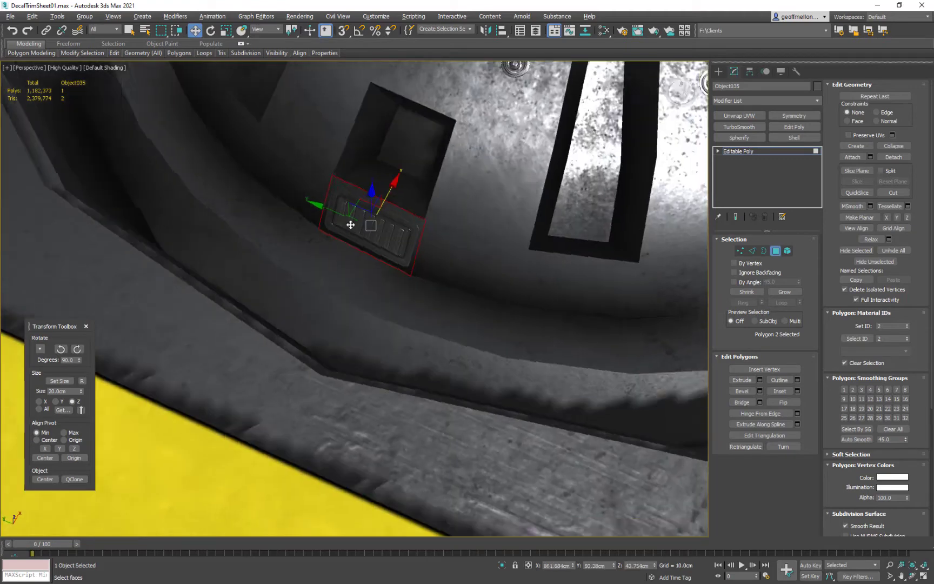
# - Select vent polygon 1 and nudge it slightly outward in the XY plane, off the dome surface
pyautogui.keyDown('alt'); pyautogui.moveTo(350, 223); pyautogui.dragTo(413, 227, button='middle'); pyautogui.keyUp('alt')
pyautogui.moveTo(412, 227); pyautogui.dragTo(653, 274, button='middle')
pyautogui.moveTo(203, 253); pyautogui.dragTo(368, 227, button='middle')
pyautogui.click(373, 262)
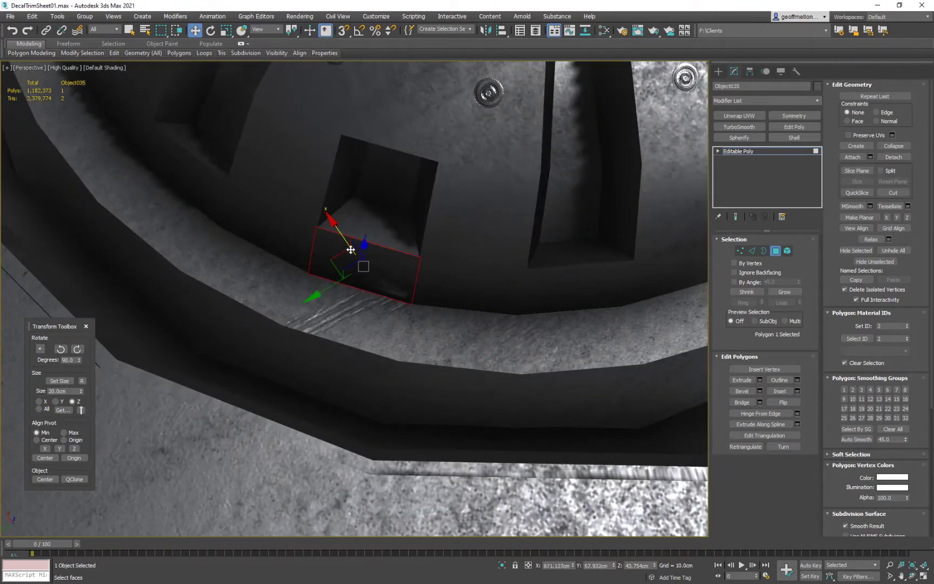
pyautogui.moveTo(336, 259); pyautogui.dragTo(335, 261)
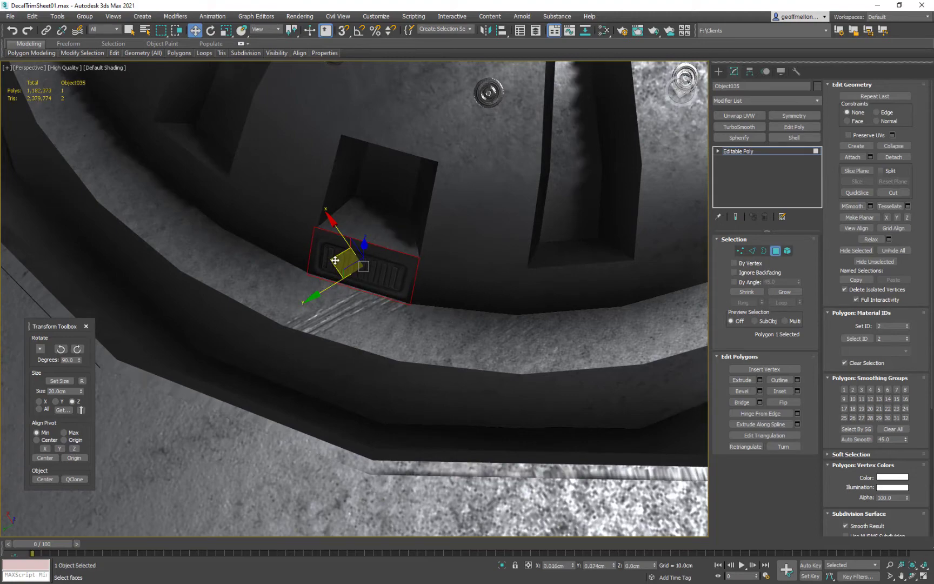
# - Select vent polygon 7 on the far side of the ring and move it slightly off the dome in the XY plane
pyautogui.moveTo(336, 260); pyautogui.dragTo(562, 338, button='middle')
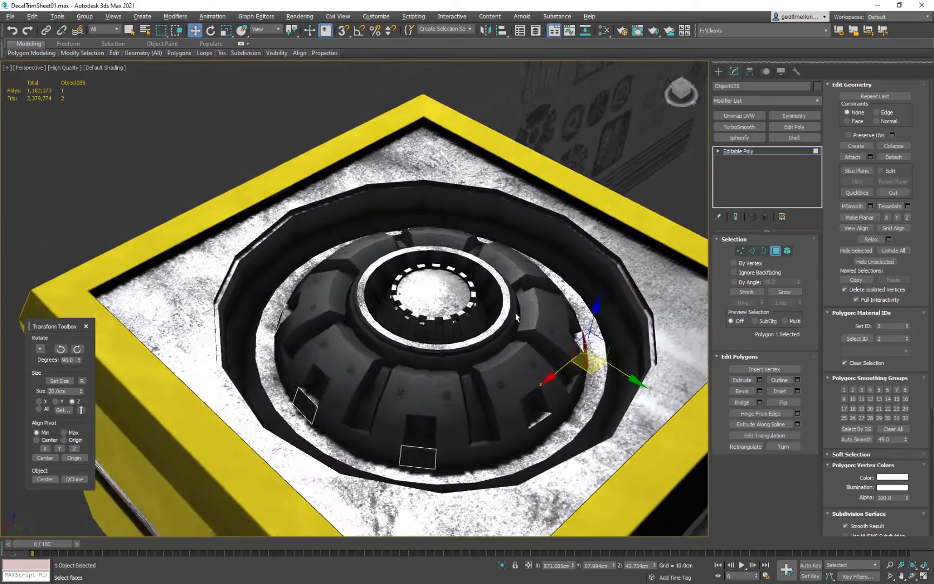
pyautogui.scroll(6, 414, 456)
pyautogui.moveTo(425, 442); pyautogui.dragTo(339, 355, button='middle')
pyautogui.click(378, 349)
pyautogui.keyDown('alt'); pyautogui.moveTo(494, 364); pyautogui.dragTo(390, 350, button='middle'); pyautogui.keyUp('alt')
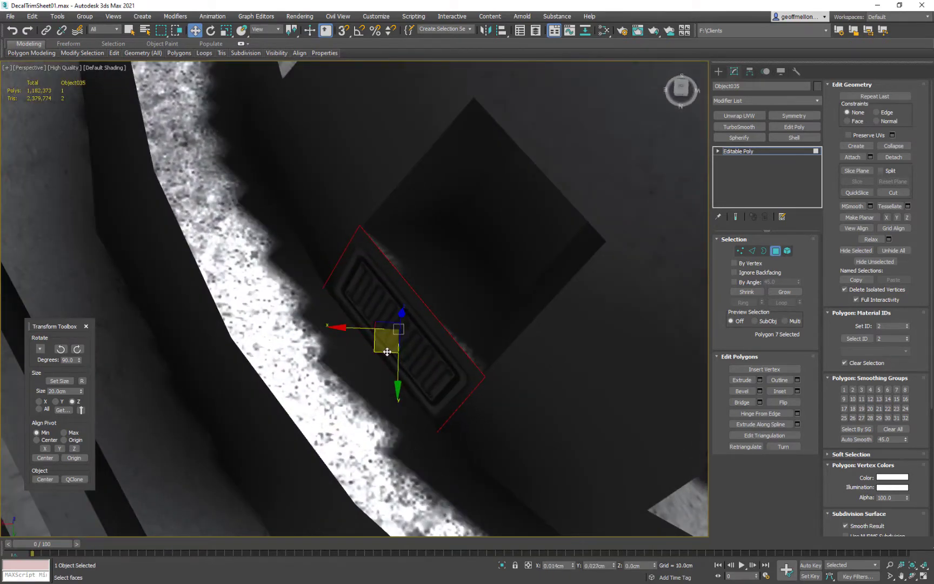
# - Select the adjacent vent polygon 6 and move it slightly outward along X, clear of the dome
pyautogui.scroll(-5, 455, 333)
pyautogui.keyDown('alt'); pyautogui.moveTo(454, 333); pyautogui.dragTo(359, 336, button='middle'); pyautogui.keyUp('alt')
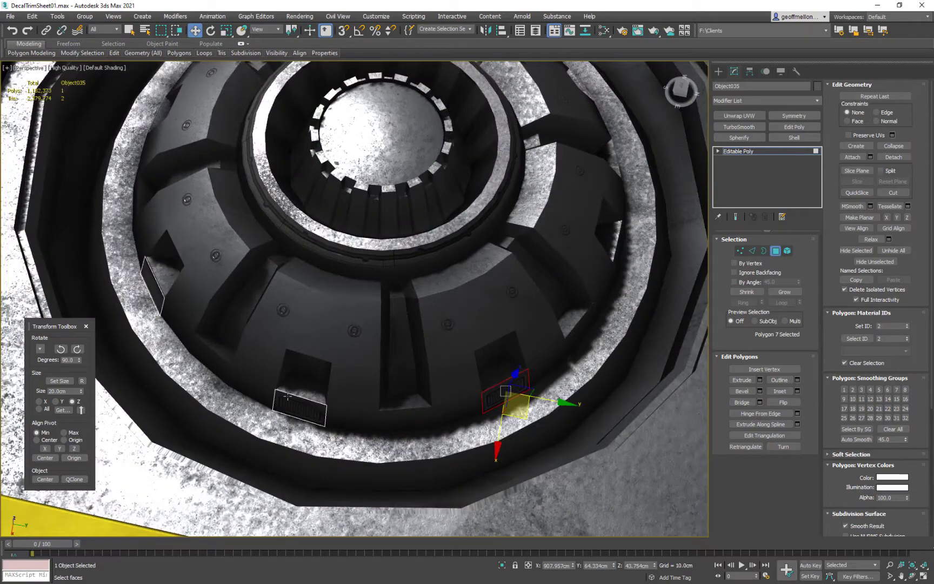
pyautogui.click(289, 399)
pyautogui.moveTo(339, 411); pyautogui.dragTo(419, 329, button='middle')
pyautogui.scroll(5, 396, 357)
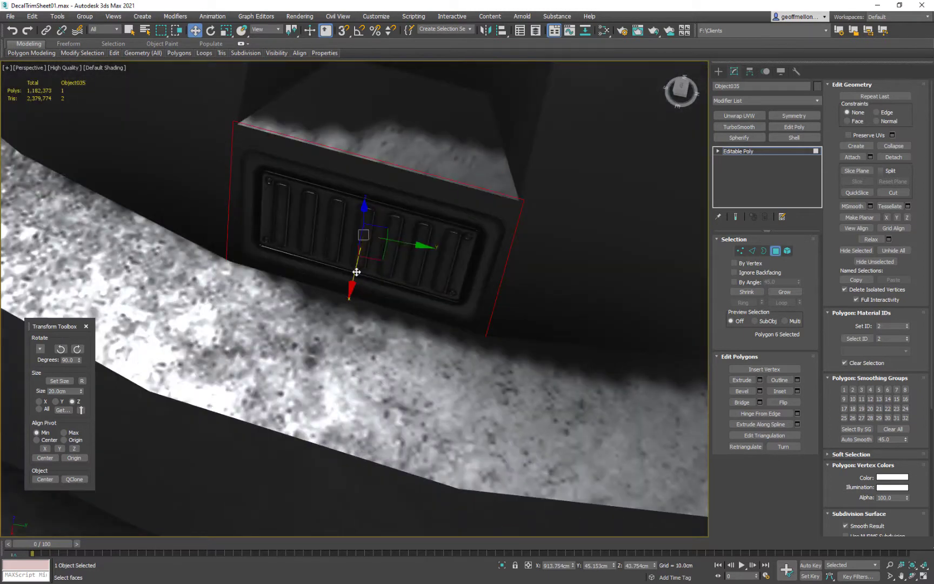
pyautogui.moveTo(357, 271); pyautogui.dragTo(355, 273)
# - Clone vent polygon 7 as an element of the same mesh and place it below the dome opening that has no vent
pyautogui.scroll(-5, 459, 305)
pyautogui.keyDown('alt'); pyautogui.moveTo(589, 379); pyautogui.dragTo(446, 246, button='middle'); pyautogui.keyUp('alt')
pyautogui.click(250, 366)
pyautogui.click(258, 355)
pyautogui.moveTo(346, 378); pyautogui.dragTo(455, 324, button='middle')
pyautogui.scroll(-5, 456, 325)
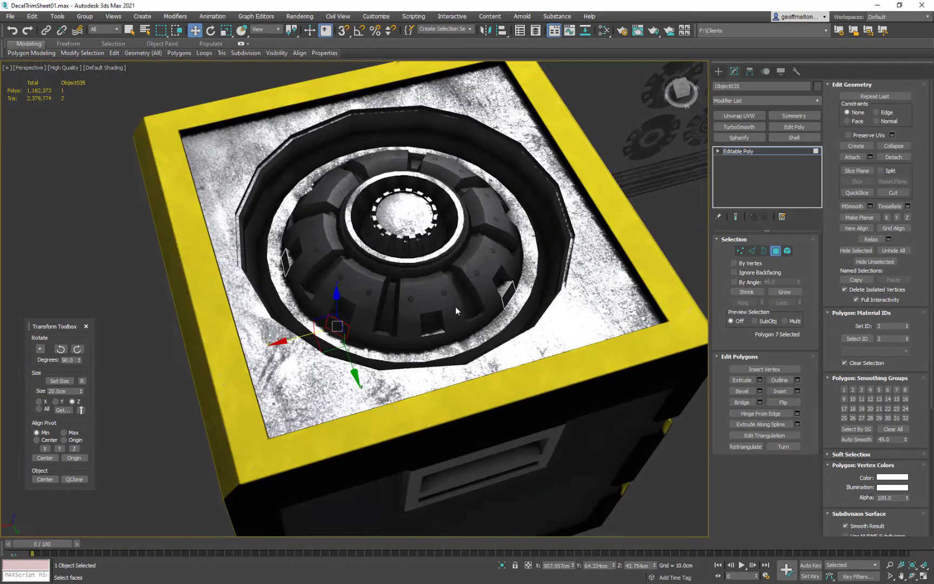
pyautogui.keyDown('shift'); pyautogui.moveTo(324, 350); pyautogui.dragTo(424, 362); pyautogui.keyUp('shift')
pyautogui.hotkey('ctrl', 'z')
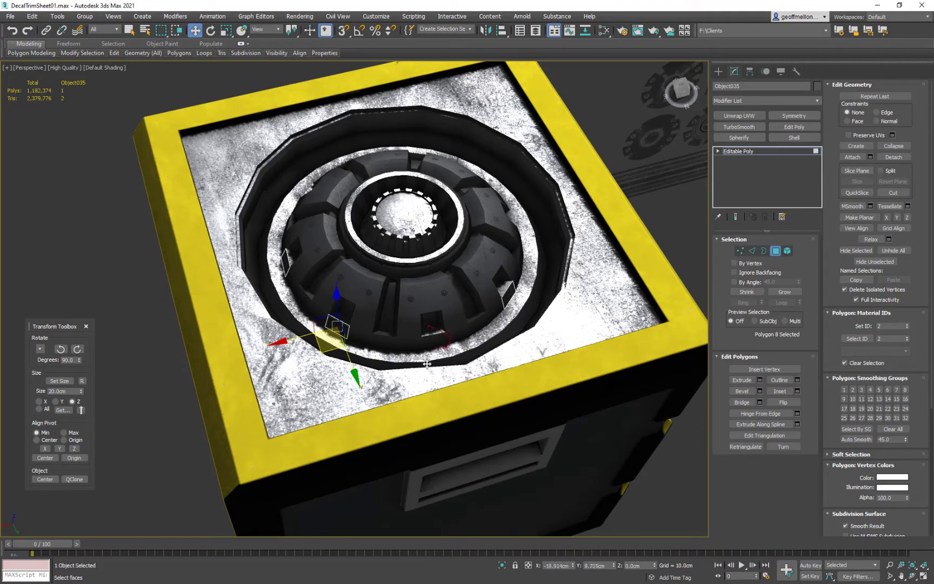
pyautogui.keyDown('shift'); pyautogui.moveTo(427, 365); pyautogui.dragTo(427, 363); pyautogui.keyUp('shift')
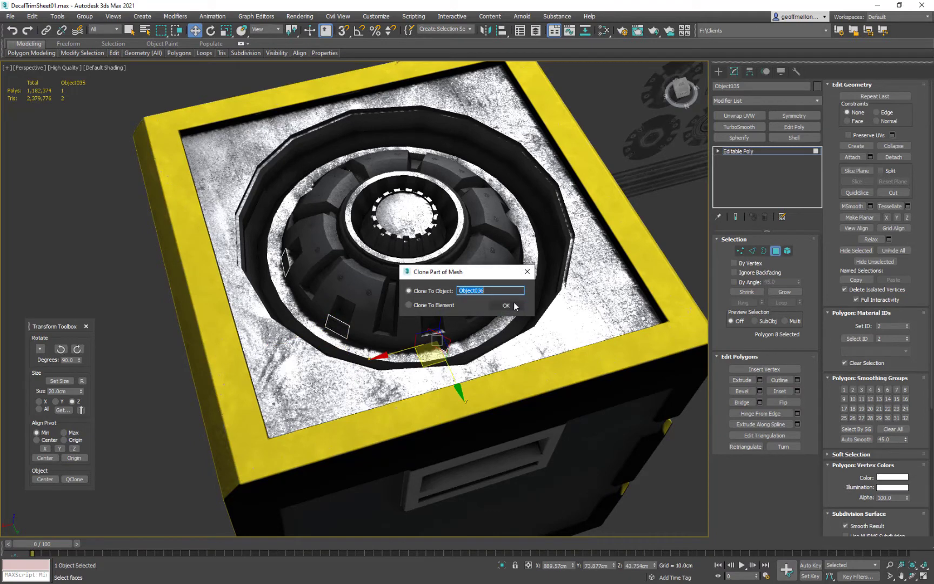
pyautogui.click(506, 305)
# - Rotate the cloned vent polygon 50 degrees around Z so it lines up with the face below the opening
pyautogui.scroll(5, 442, 345)
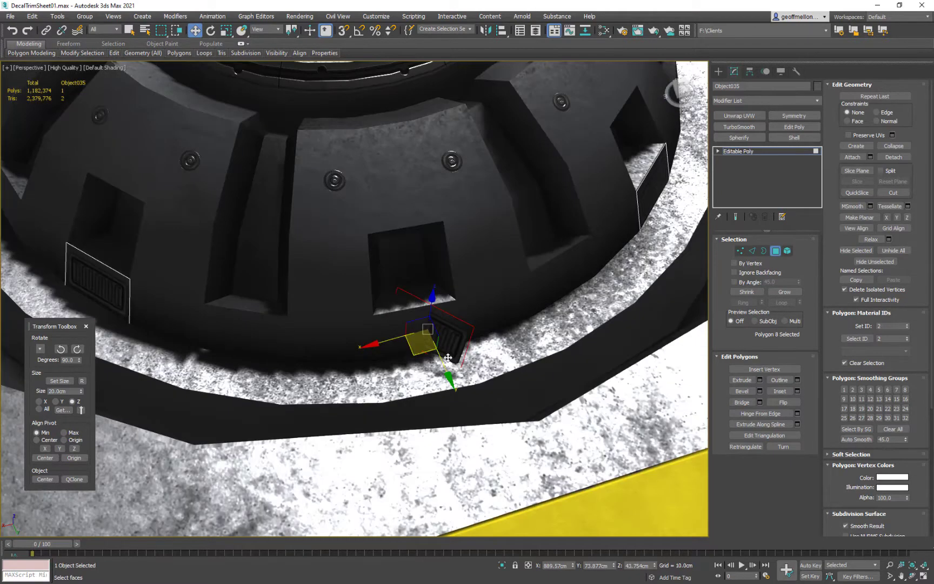
pyautogui.press('e')
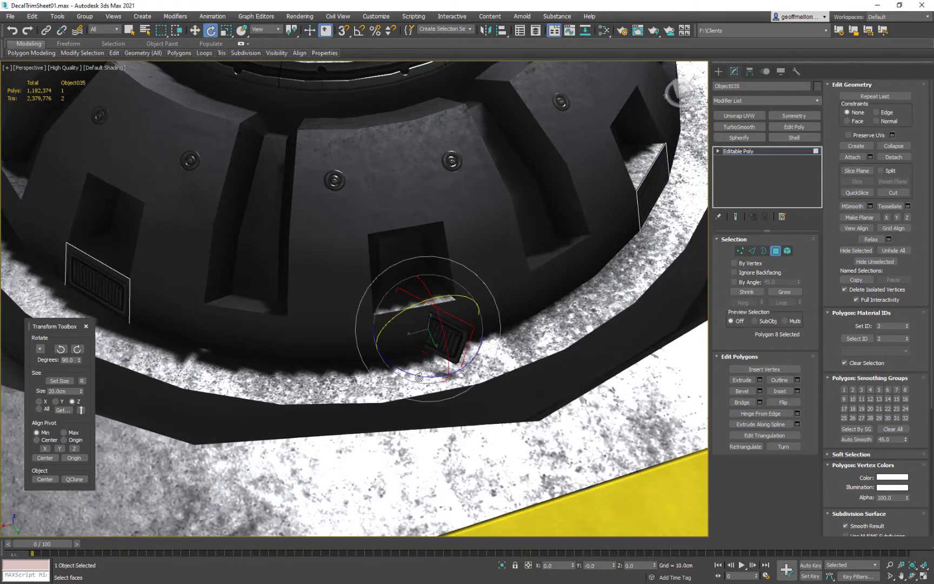
pyautogui.moveTo(419, 377); pyautogui.dragTo(455, 372)
pyautogui.hotkey('ctrl', 'alt', 'z')
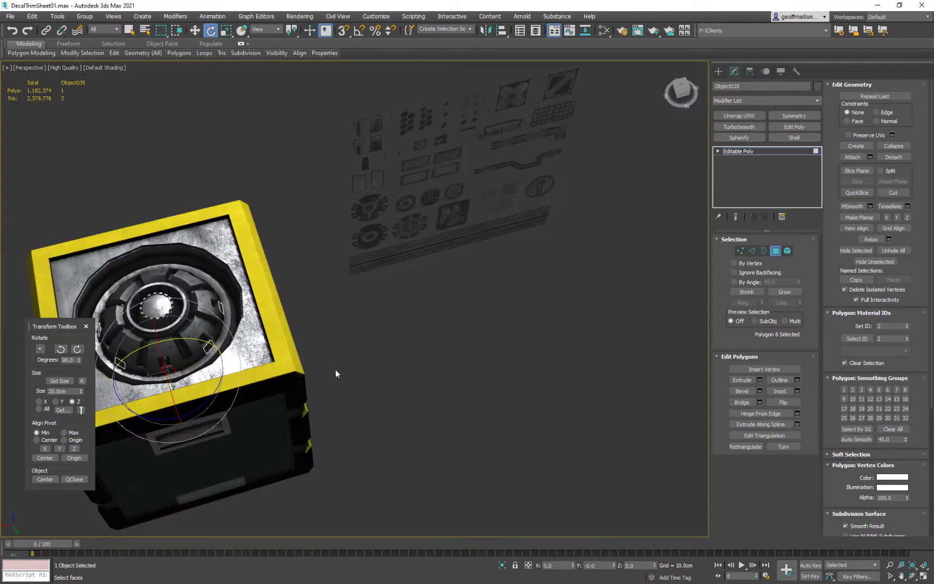
pyautogui.moveTo(335, 374); pyautogui.dragTo(546, 338, button='middle')
pyautogui.scroll(3, 454, 335)
pyautogui.scroll(4, 211, 388)
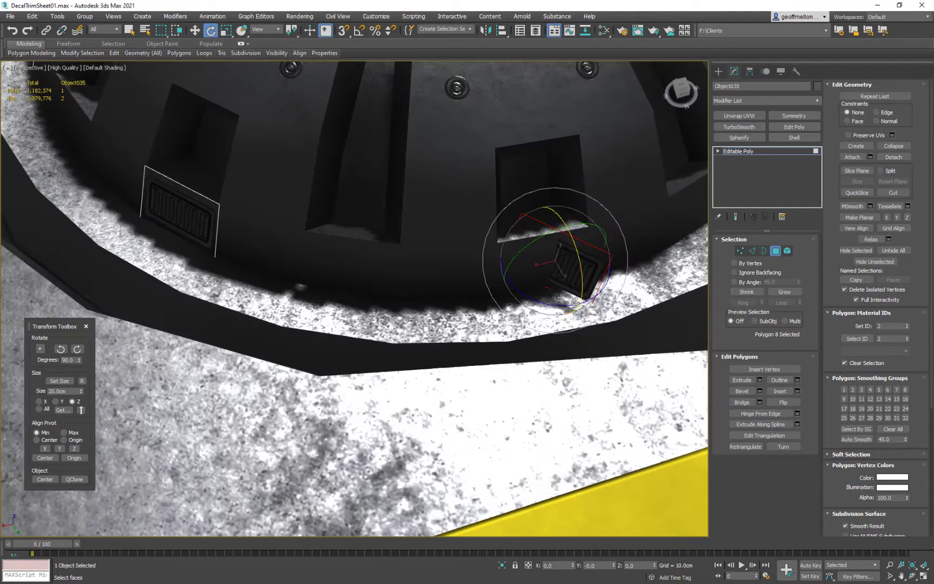
pyautogui.moveTo(575, 301); pyautogui.dragTo(578, 318)
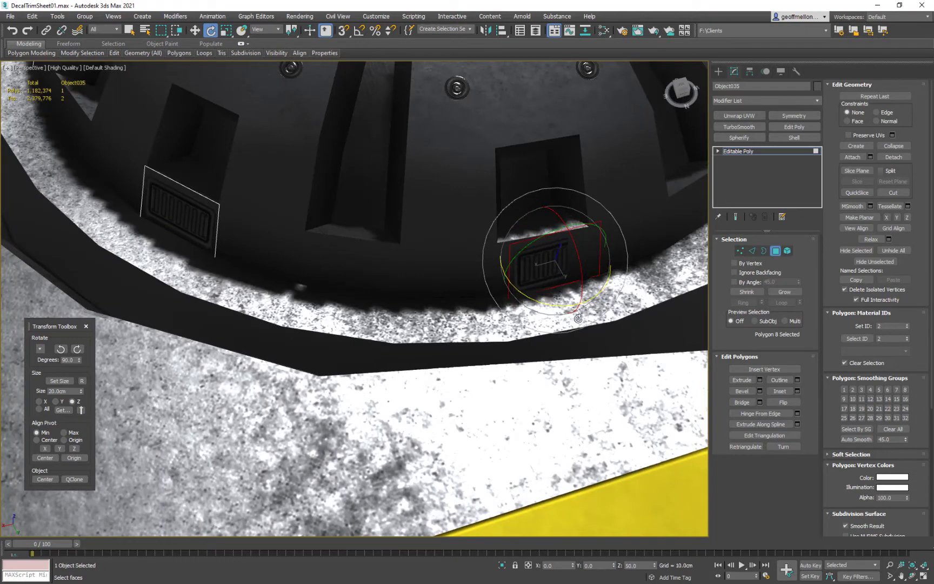
pyautogui.keyDown('alt'); pyautogui.moveTo(578, 275); pyautogui.dragTo(564, 261, button='middle'); pyautogui.keyUp('alt')
pyautogui.moveTo(564, 261); pyautogui.dragTo(398, 335, button='middle')
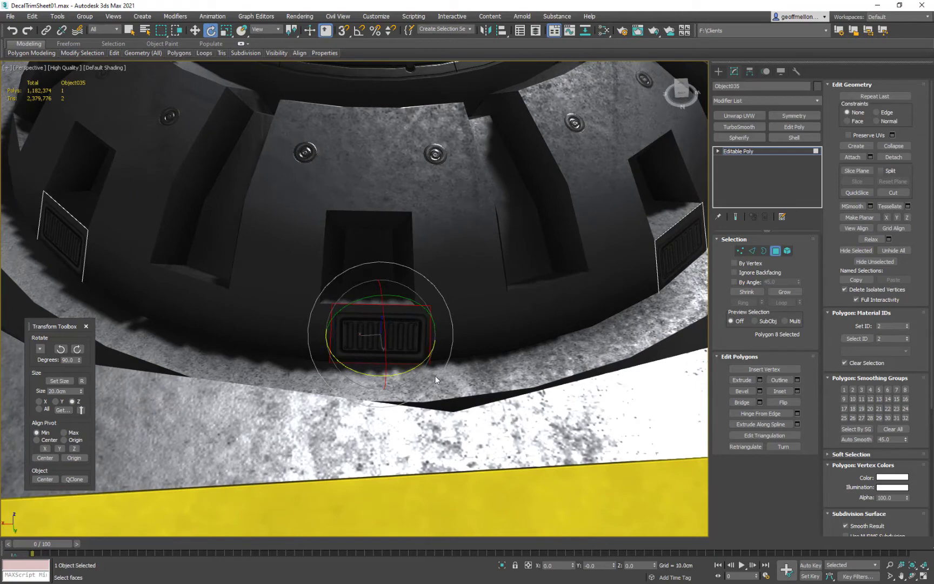
# - Move the cloned vent polygon along X to centre it beneath the opening
pyautogui.press('w')
pyautogui.moveTo(334, 336); pyautogui.dragTo(323, 338)
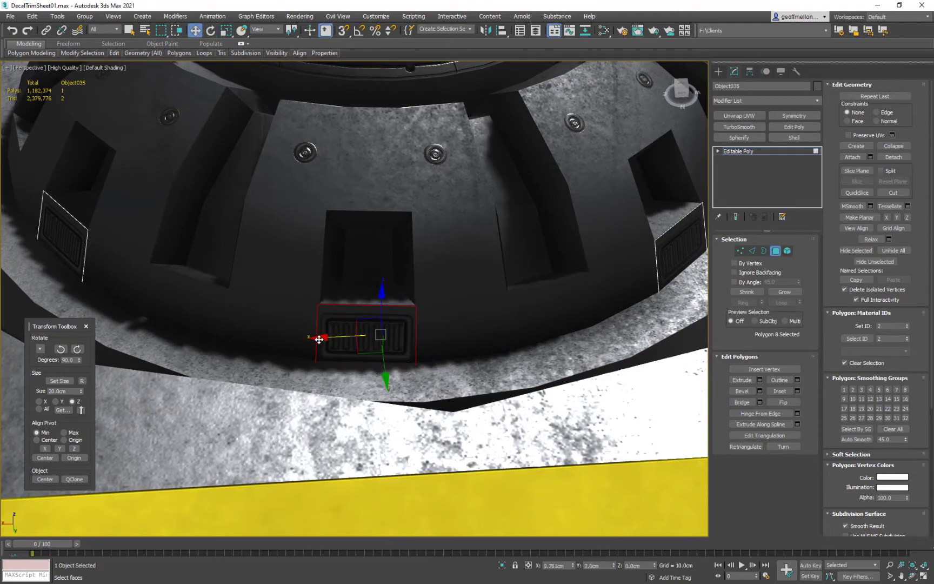
pyautogui.keyDown('alt'); pyautogui.moveTo(428, 338); pyautogui.dragTo(461, 348, button='middle'); pyautogui.keyUp('alt')
# - Examine the ring of vent decals on the dome and the whole crate from several angles
pyautogui.scroll(-6, 330, 346)
pyautogui.keyDown('alt'); pyautogui.moveTo(398, 306); pyautogui.dragTo(435, 289, button='middle'); pyautogui.keyUp('alt')
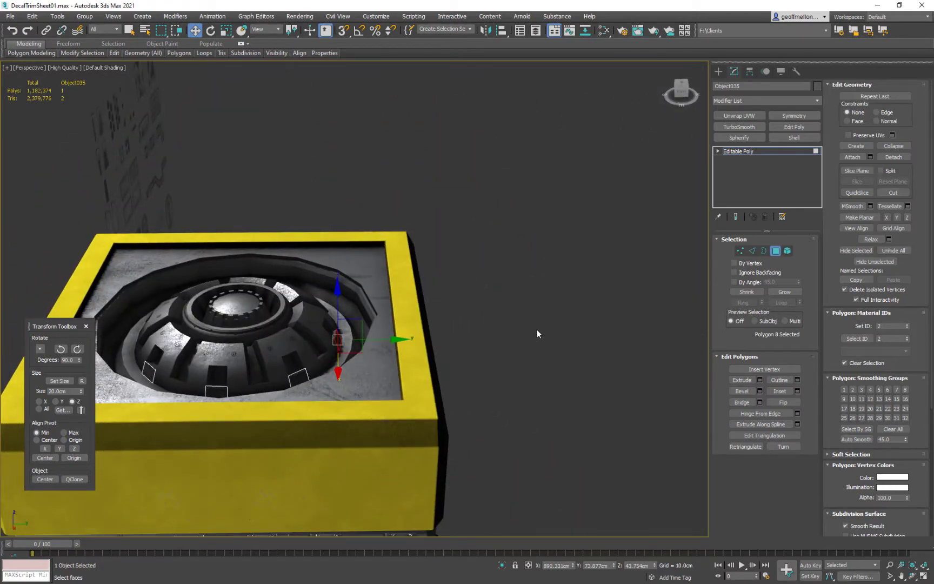
pyautogui.keyDown('alt'); pyautogui.moveTo(510, 375); pyautogui.dragTo(382, 351, button='middle'); pyautogui.keyUp('alt')
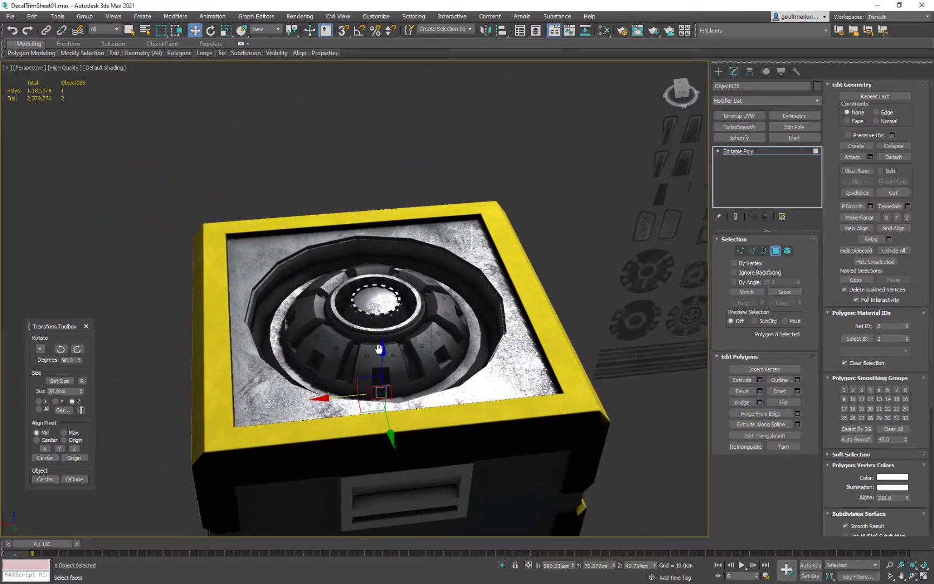
pyautogui.scroll(4, 381, 351)
pyautogui.scroll(-6, 338, 302)
pyautogui.keyDown('alt'); pyautogui.moveTo(338, 303); pyautogui.dragTo(422, 354, button='middle'); pyautogui.keyUp('alt')
pyautogui.scroll(3, 497, 349)
pyautogui.scroll(4, 437, 332)
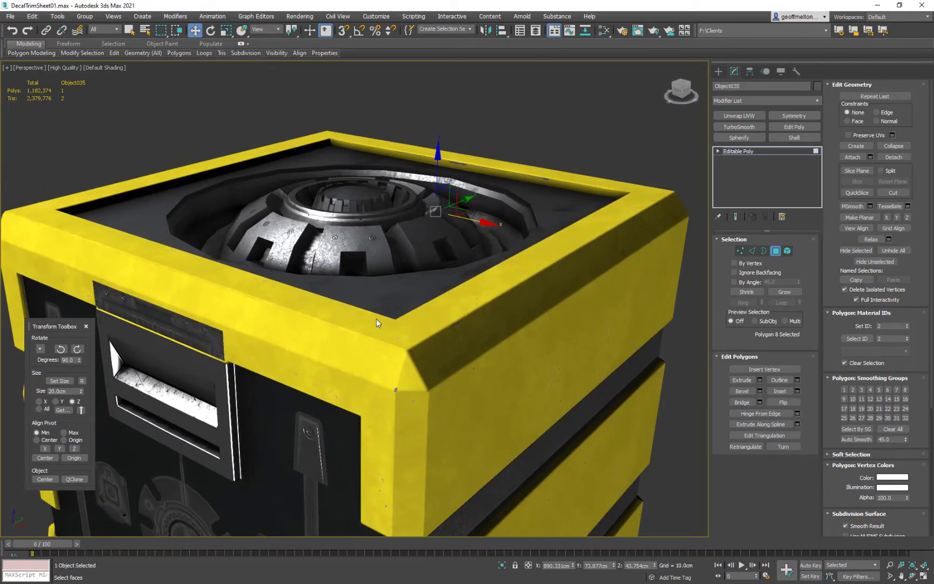
pyautogui.keyDown('alt'); pyautogui.moveTo(337, 377); pyautogui.dragTo(354, 373, button='middle'); pyautogui.keyUp('alt')
pyautogui.scroll(-4, 433, 351)
pyautogui.keyDown('alt'); pyautogui.moveTo(433, 350); pyautogui.dragTo(446, 352, button='middle'); pyautogui.keyUp('alt')
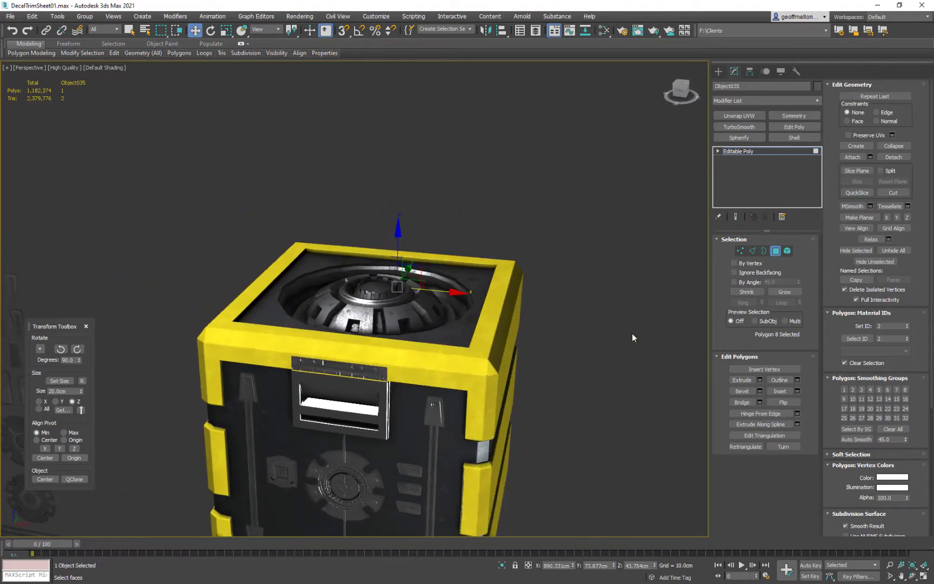
# - Leave polygon editing, select the crate and display its edged faces to examine the wireframe up close
pyautogui.click(776, 251)
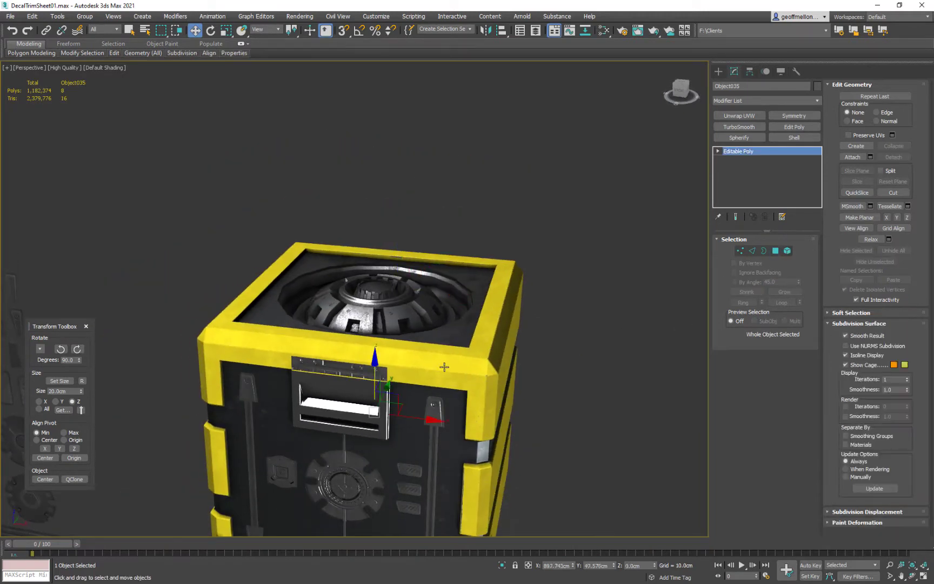
pyautogui.click(514, 427)
pyautogui.press('F4')
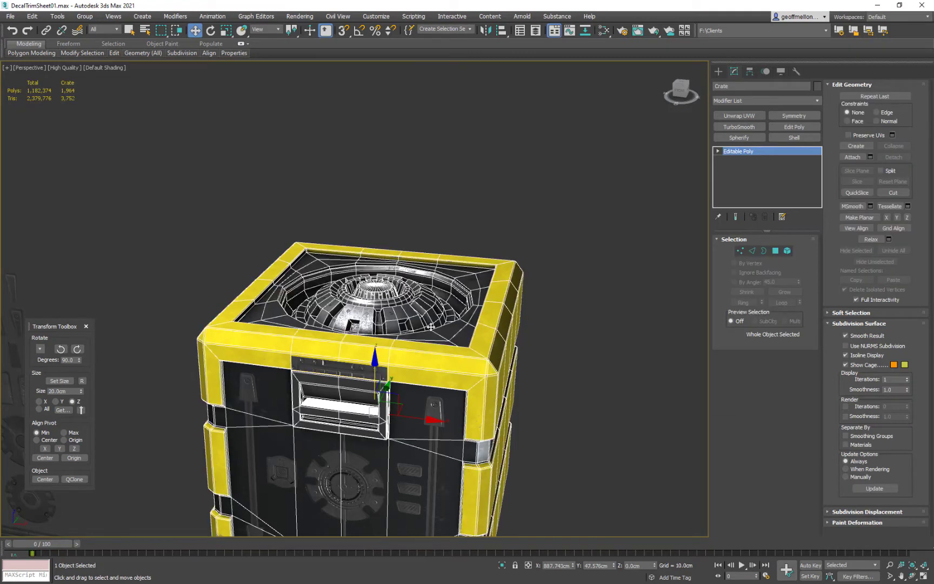
pyautogui.scroll(5, 452, 390)
pyautogui.moveTo(451, 388); pyautogui.dragTo(451, 394, button='middle')
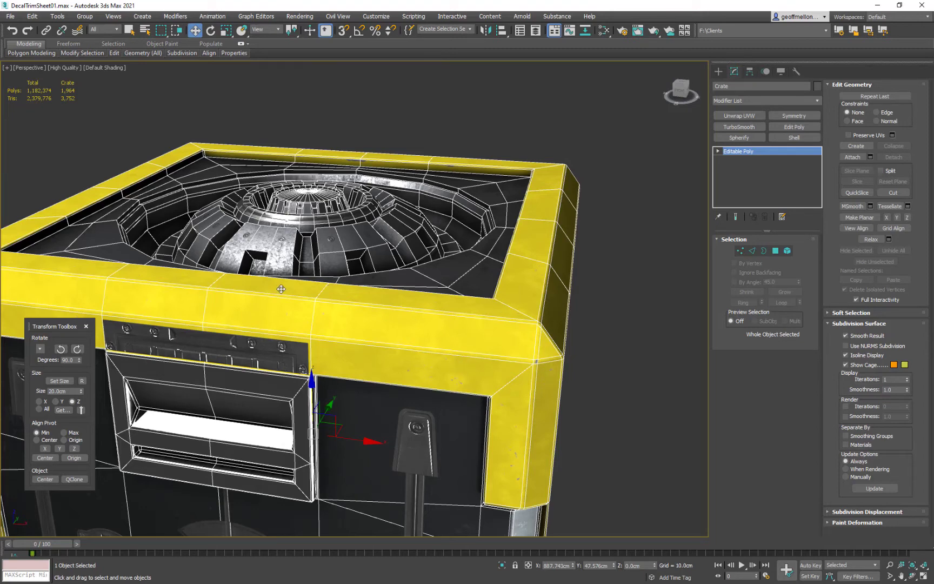
# - Enter polygon editing on the crate and select the strip of five polygons crossing the yellow front rim above the handle
pyautogui.click(775, 250)
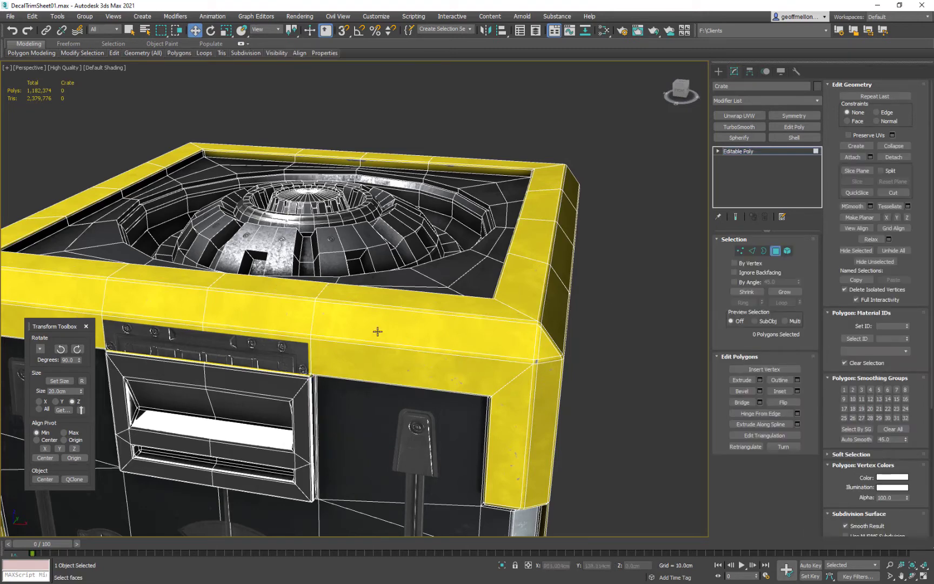
pyautogui.click(294, 293)
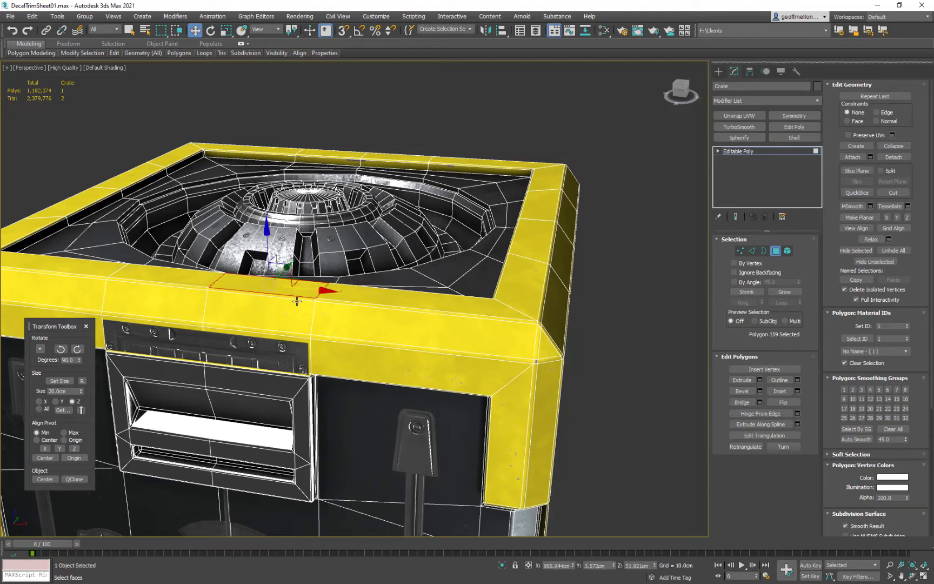
pyautogui.keyDown('ctrl'); pyautogui.click(290, 333); pyautogui.keyUp('ctrl')
pyautogui.keyDown('ctrl'); pyautogui.click(306, 351); pyautogui.keyUp('ctrl')
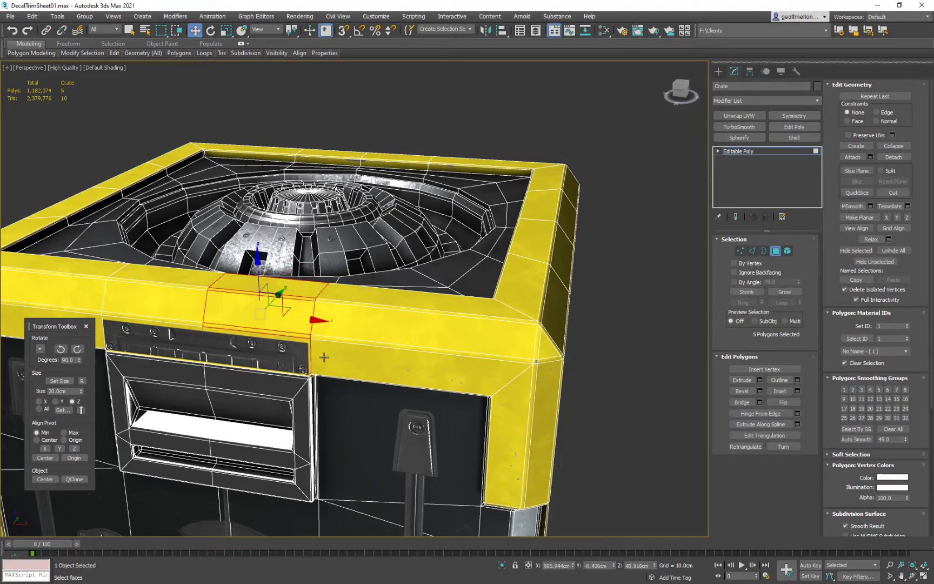
pyautogui.keyDown('shift'); pyautogui.moveTo(301, 318); pyautogui.dragTo(523, 322); pyautogui.keyUp('shift')
pyautogui.click(507, 305)
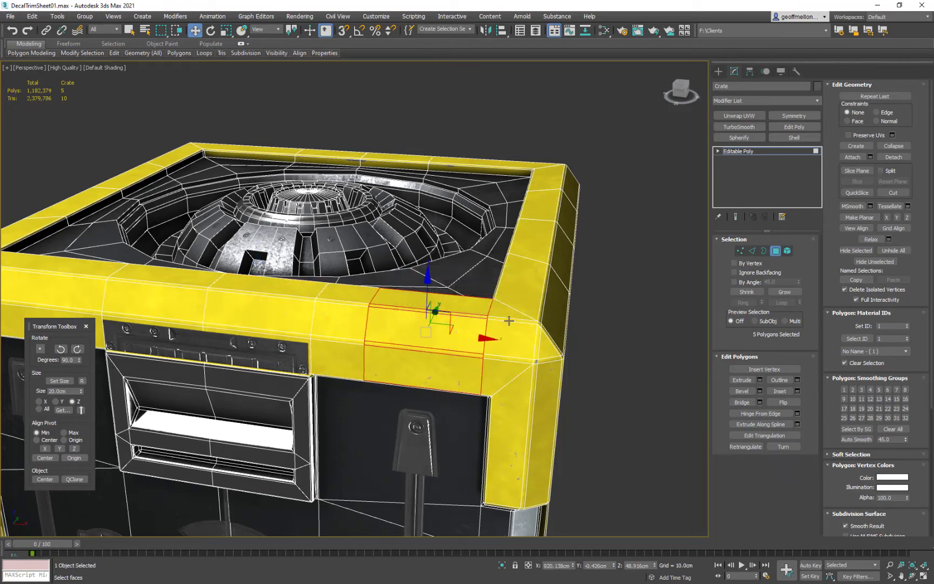
pyautogui.hotkey('ctrl', 'z')
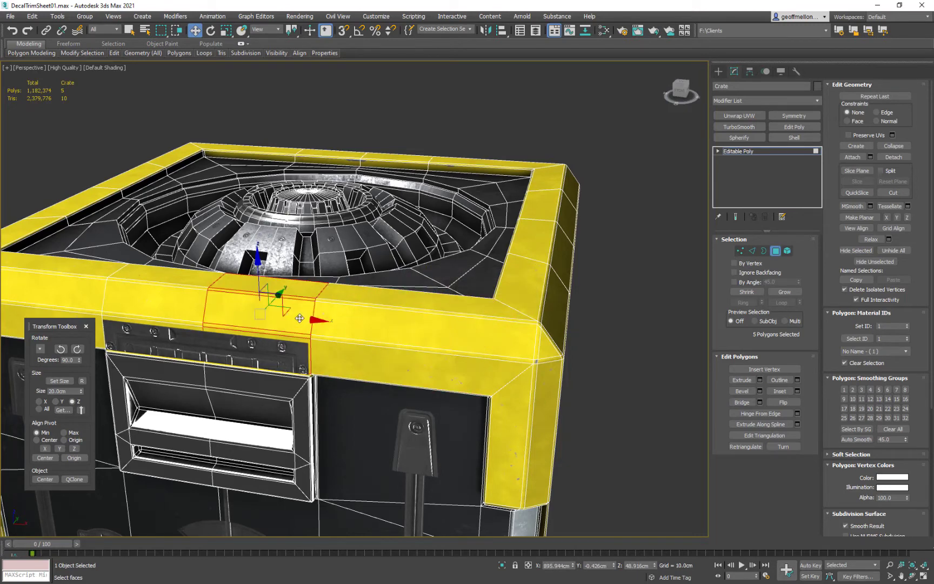
# - Clone the selected rim polygons along X toward the crate's corner as a separate object
pyautogui.moveTo(300, 318)
pyautogui.keyDown('shift'); pyautogui.mouseDown()
pyautogui.moveTo(478, 324)
pyautogui.moveTo(444, 335)
pyautogui.mouseUp(); pyautogui.keyUp('shift')
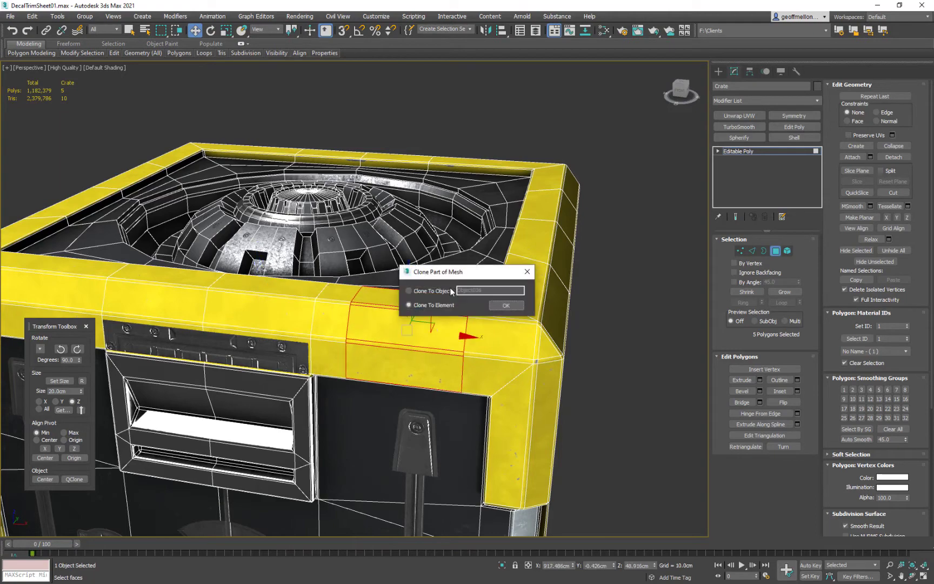
pyautogui.click(424, 294)
pyautogui.click(507, 305)
# - Leave polygon editing, select the cloned rim strip and offset it slightly along Y from the crate
pyautogui.moveTo(508, 308)
pyautogui.keyDown('alt'); pyautogui.mouseDown(button='middle')
pyautogui.moveTo(479, 346)
pyautogui.moveTo(613, 287)
pyautogui.mouseUp(button='middle'); pyautogui.keyUp('alt')
pyautogui.click(775, 250)
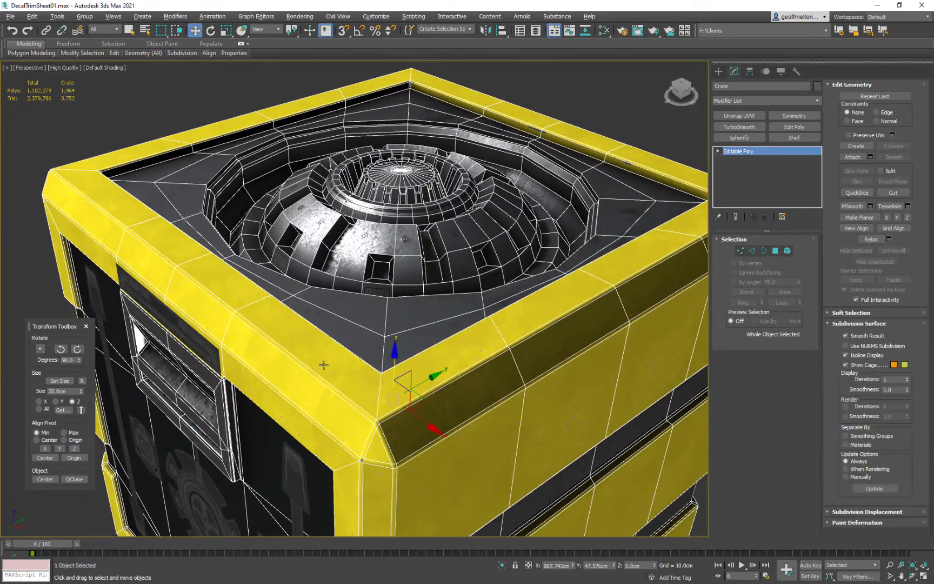
pyautogui.click(307, 363)
pyautogui.moveTo(425, 380); pyautogui.dragTo(425, 380)
pyautogui.keyDown('alt'); pyautogui.moveTo(353, 386); pyautogui.dragTo(406, 351, button='middle'); pyautogui.keyUp('alt')
pyautogui.scroll(-3, 413, 379)
pyautogui.scroll(3, 431, 350)
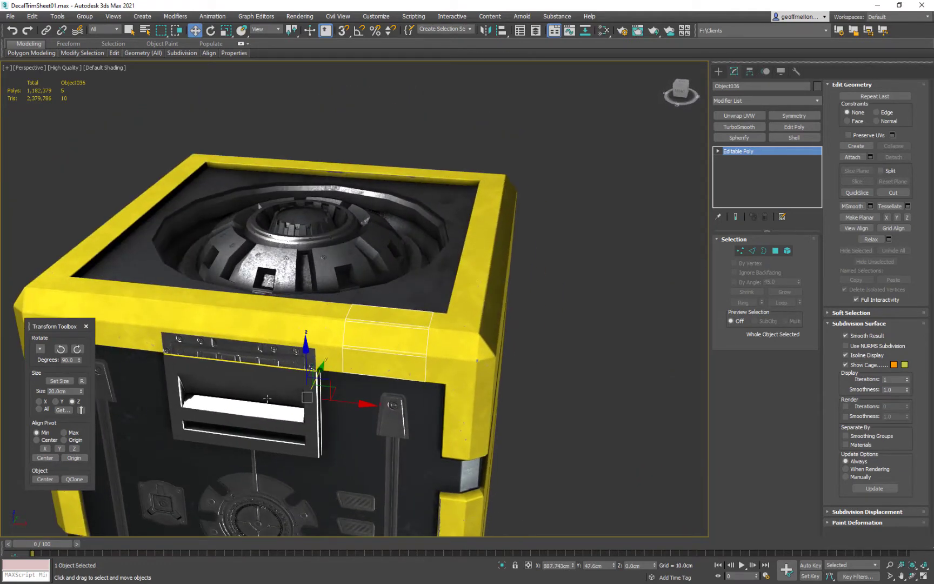
# - Assign the DecalTrim01 material to the cloned rim strip
pyautogui.press('m')
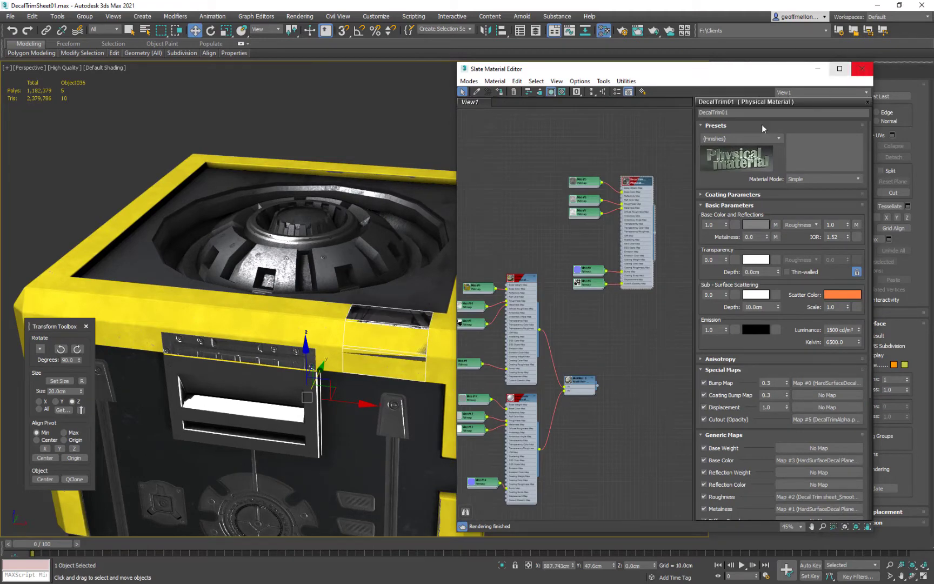
pyautogui.press('m')
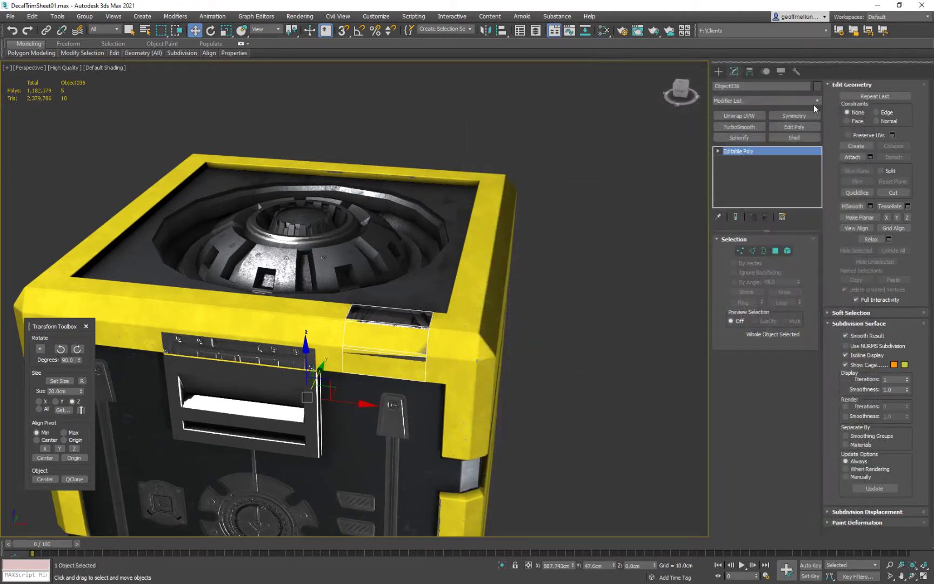
# - Add an Unwrap UVW modifier to the strip and show Map #3, the decal trim sheet, behind its UVs in the UV editor
pyautogui.click(739, 115)
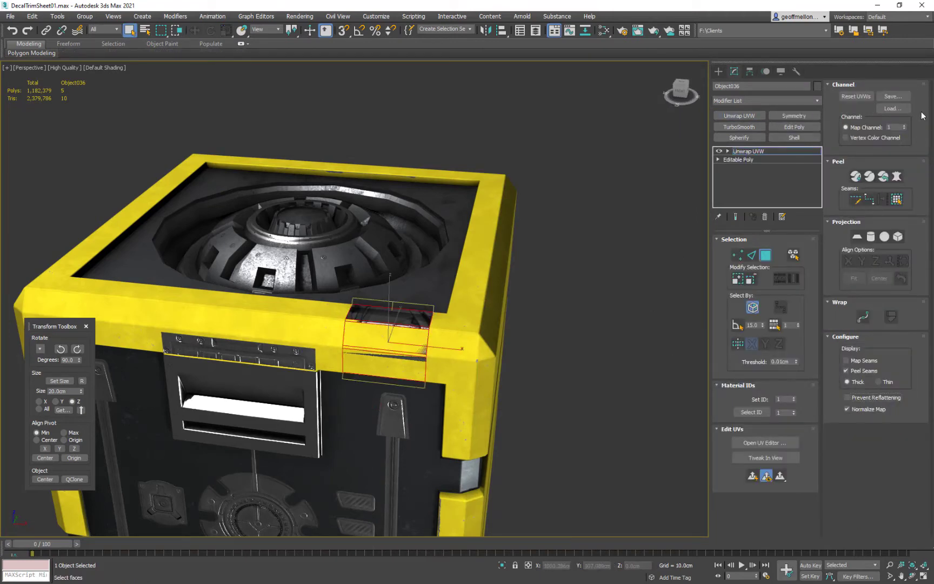
pyautogui.click(757, 441)
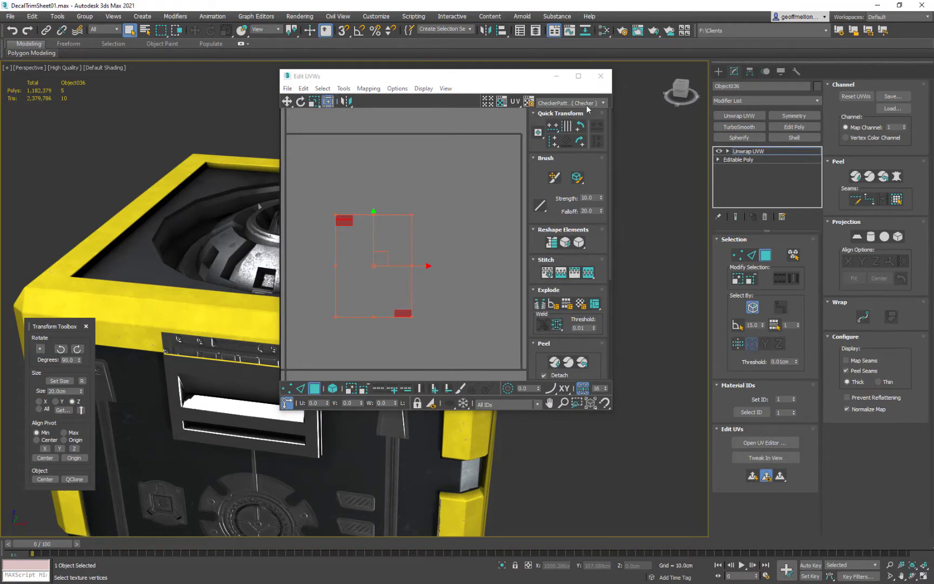
pyautogui.click(595, 103)
pyautogui.click(582, 126)
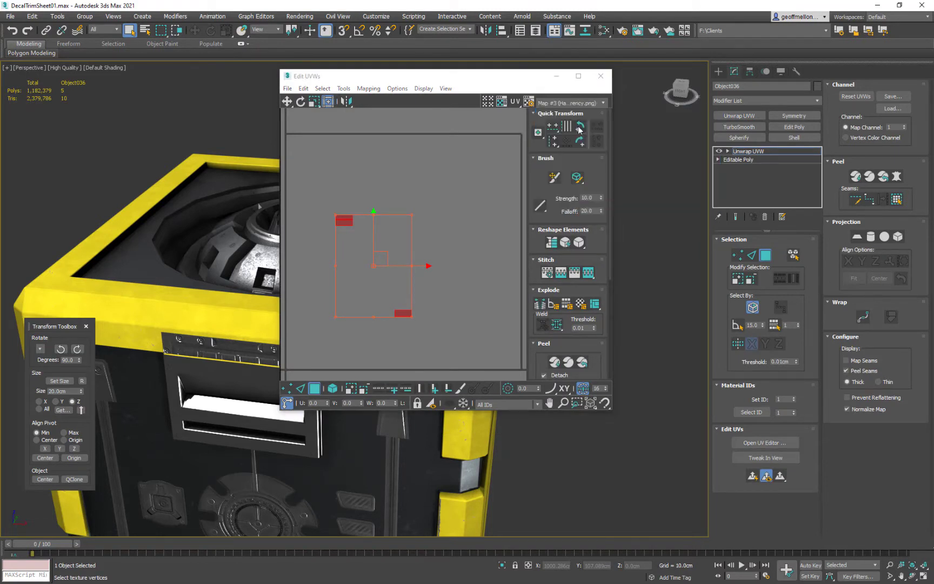
pyautogui.click(501, 103)
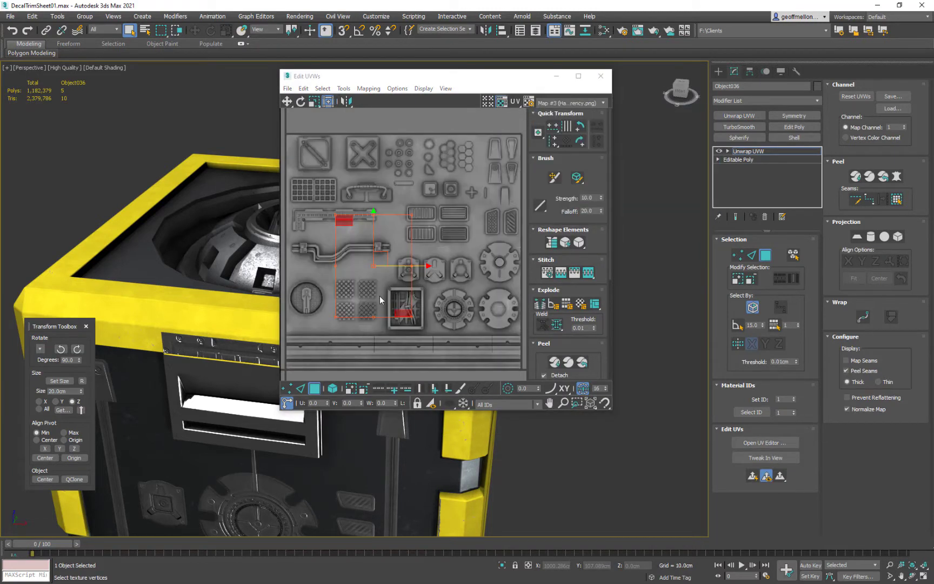
# - Examine the strip's separate UV pieces over the trim sheet and how the decals map onto the rim
pyautogui.moveTo(376, 262); pyautogui.dragTo(415, 247, button='middle')
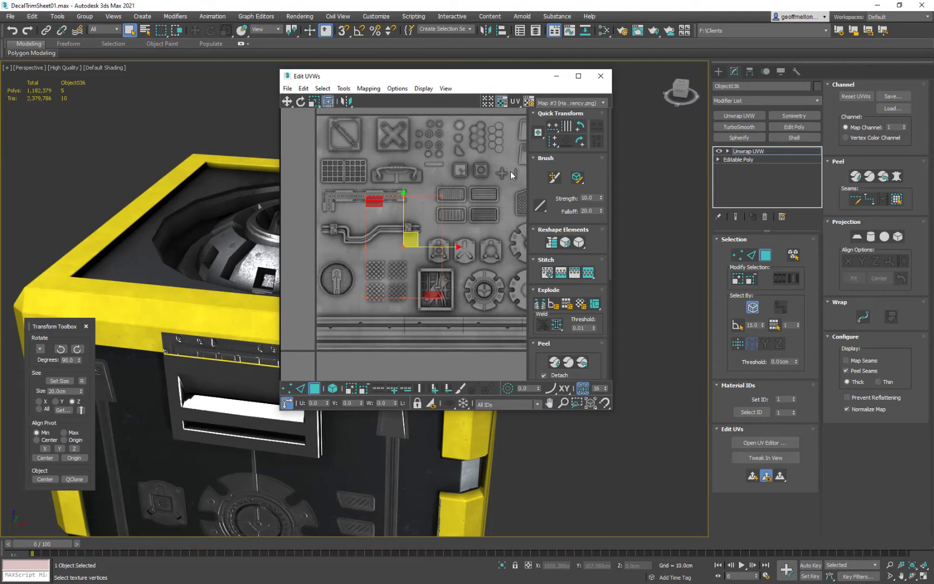
pyautogui.scroll(-2, 456, 197)
pyautogui.moveTo(456, 197); pyautogui.dragTo(458, 185, button='middle')
pyautogui.scroll(-2, 156, 212)
pyautogui.keyDown('alt'); pyautogui.moveTo(156, 212); pyautogui.dragTo(290, 229, button='middle'); pyautogui.keyUp('alt')
pyautogui.moveTo(197, 196); pyautogui.dragTo(283, 254, button='middle')
pyautogui.scroll(6, 178, 211)
pyautogui.moveTo(237, 214); pyautogui.dragTo(322, 155, button='middle')
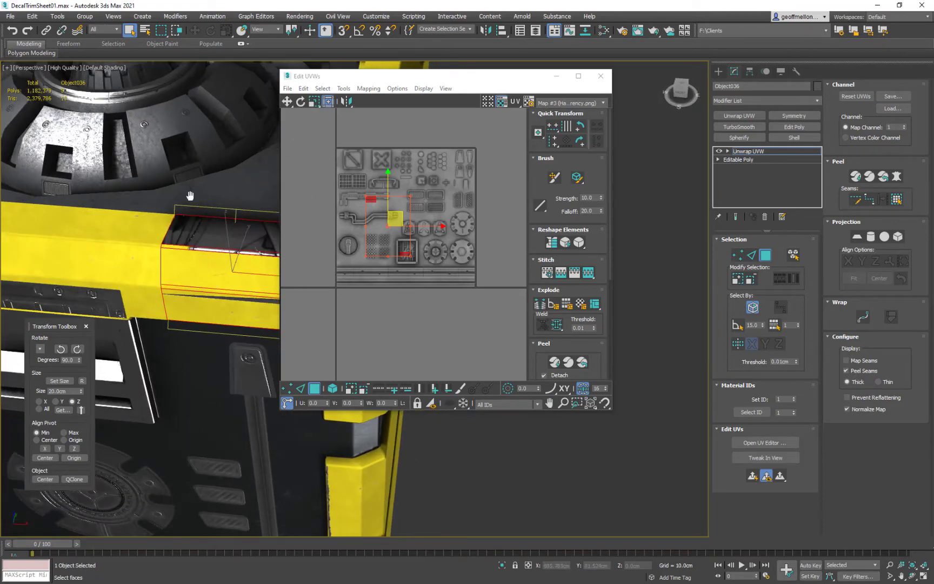
pyautogui.keyDown('alt'); pyautogui.moveTo(190, 195); pyautogui.dragTo(155, 170, button='middle'); pyautogui.keyUp('alt')
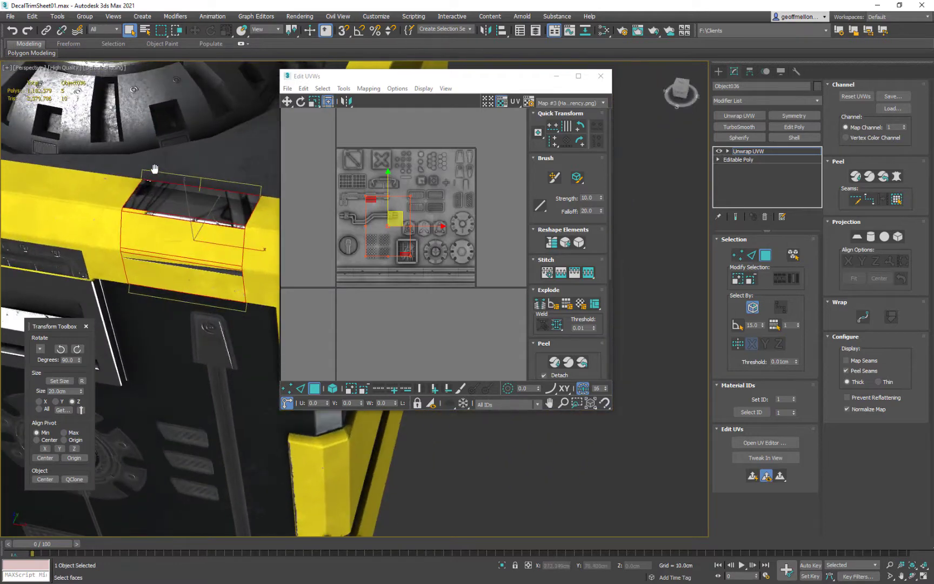
pyautogui.moveTo(329, 169); pyautogui.dragTo(470, 316)
pyautogui.scroll(3, 357, 202)
pyautogui.scroll(-2, 325, 217)
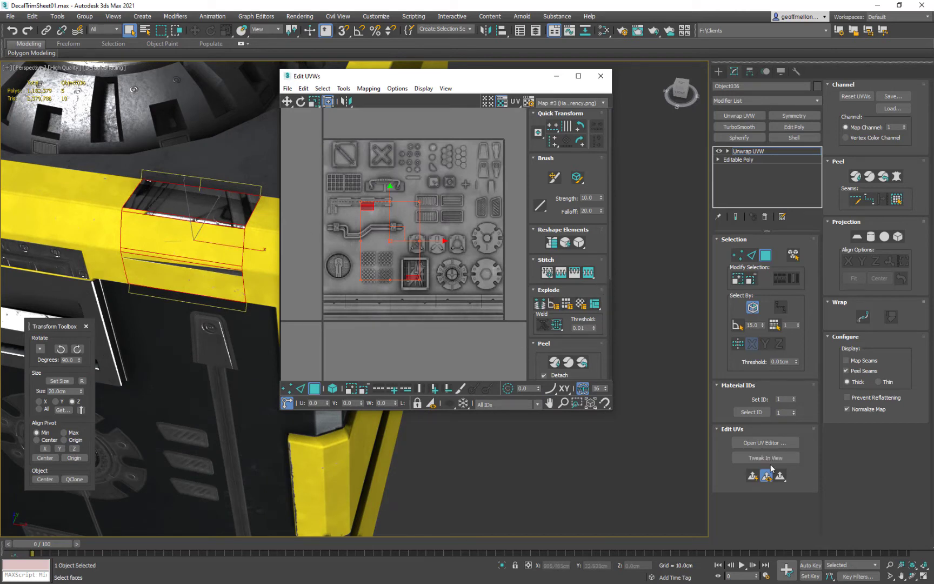
# - Planar-map all of the strip's faces and relax the UVs by polygon angles with 100 iterations and amount 0.1
pyautogui.click(752, 476)
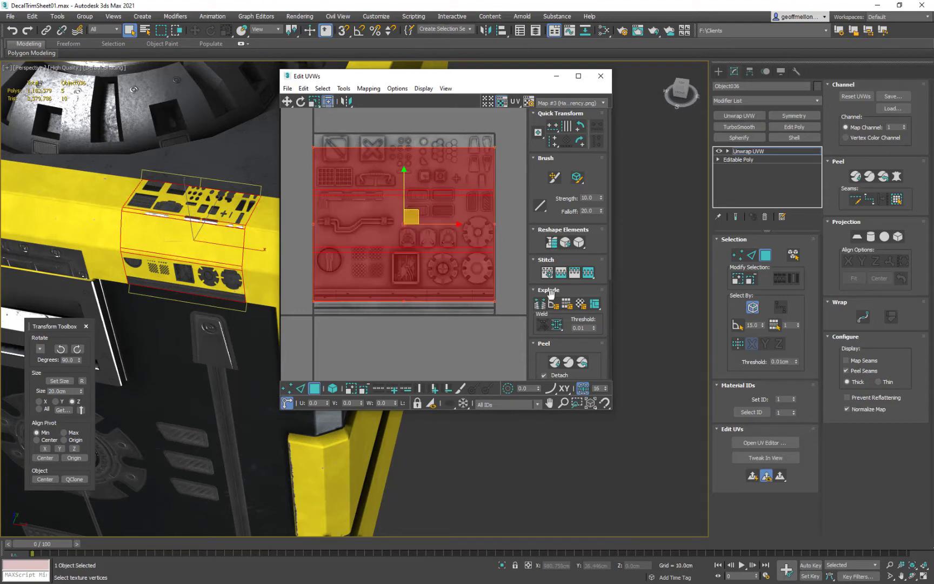
pyautogui.rightClick(389, 274)
pyautogui.click(325, 331)
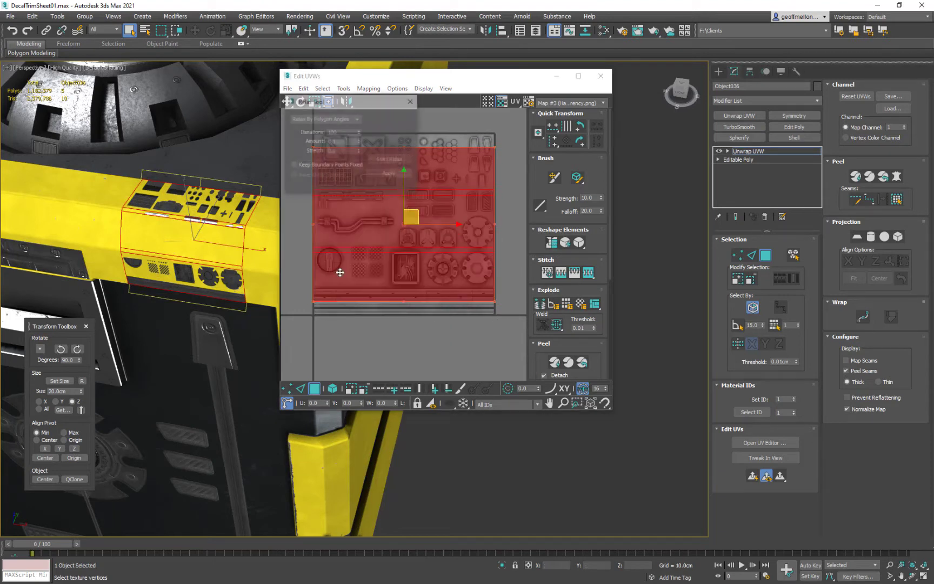
pyautogui.moveTo(371, 107); pyautogui.dragTo(230, 288)
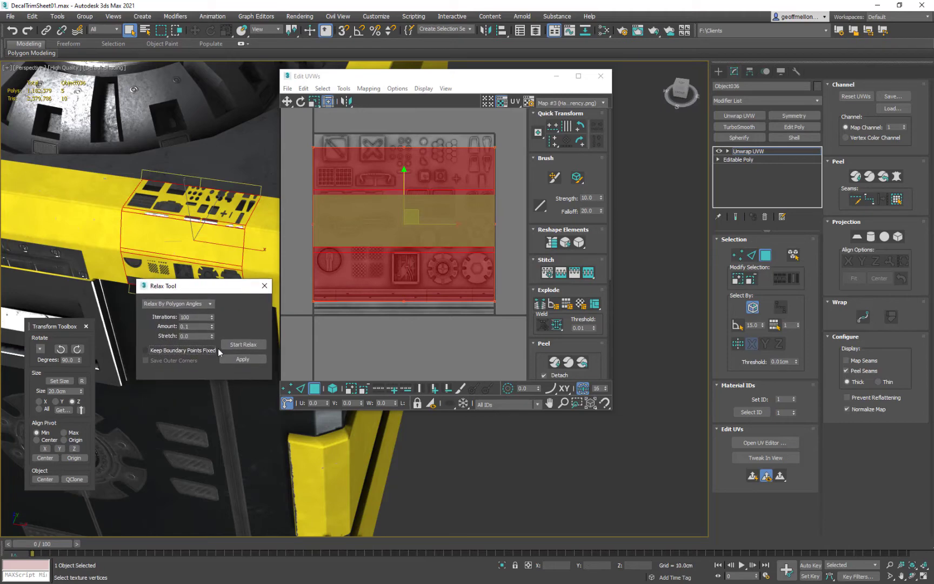
pyautogui.click(246, 345)
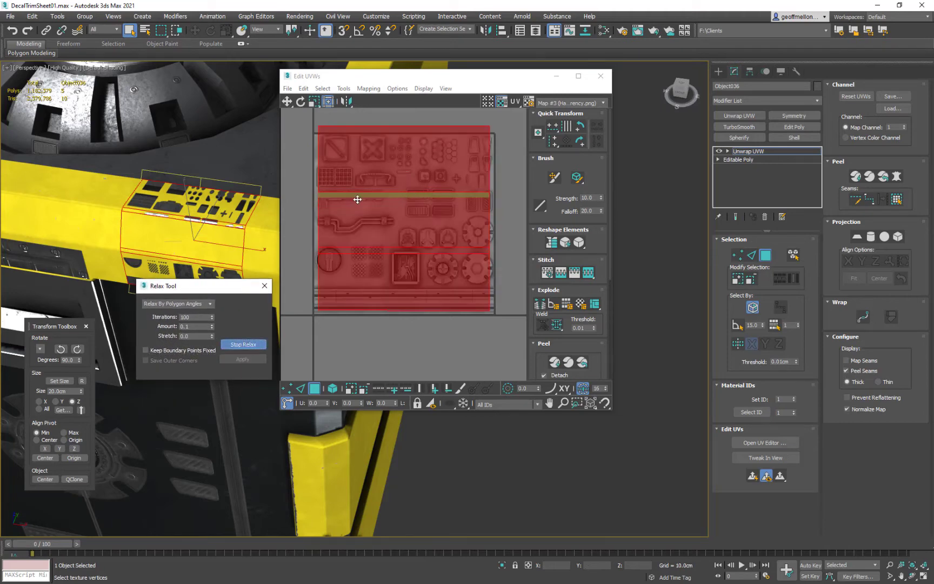
# - Examine the decals on the strip's faces up close and compare the faces with their UVs
pyautogui.moveTo(214, 218); pyautogui.dragTo(215, 155, button='middle')
pyautogui.scroll(4, 211, 168)
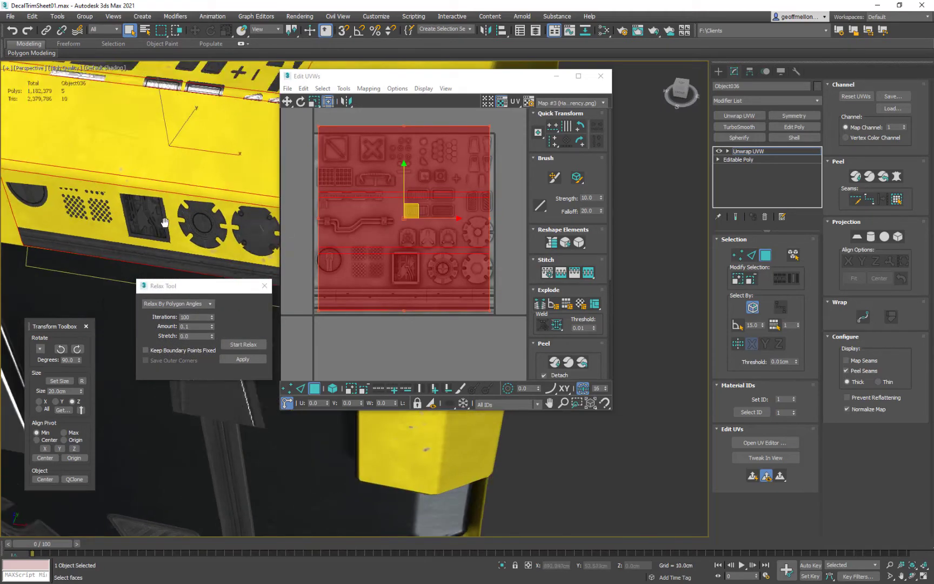
pyautogui.moveTo(176, 215); pyautogui.dragTo(158, 250, button='middle')
pyautogui.click(208, 181)
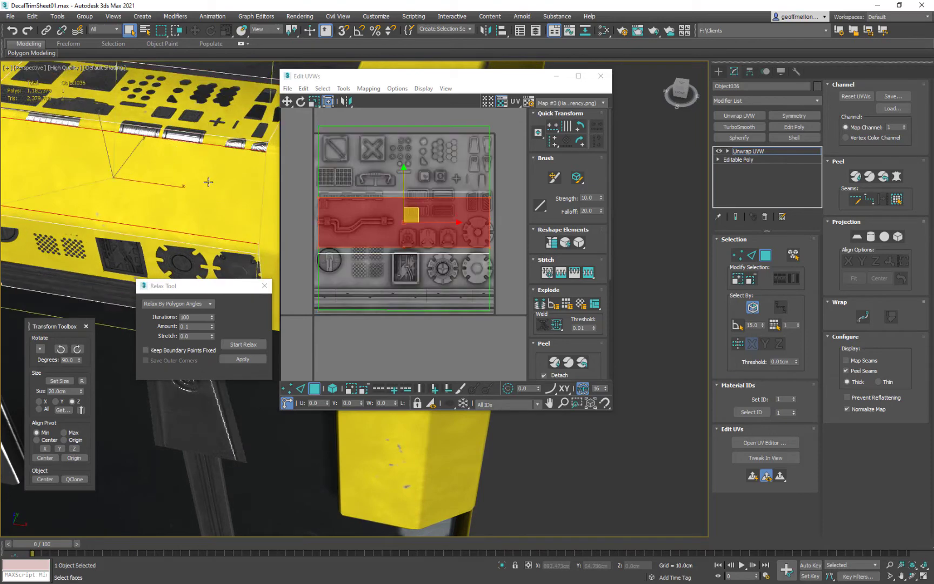
pyautogui.scroll(-4, 161, 205)
pyautogui.keyDown('alt'); pyautogui.moveTo(161, 205); pyautogui.dragTo(127, 184, button='middle'); pyautogui.keyUp('alt')
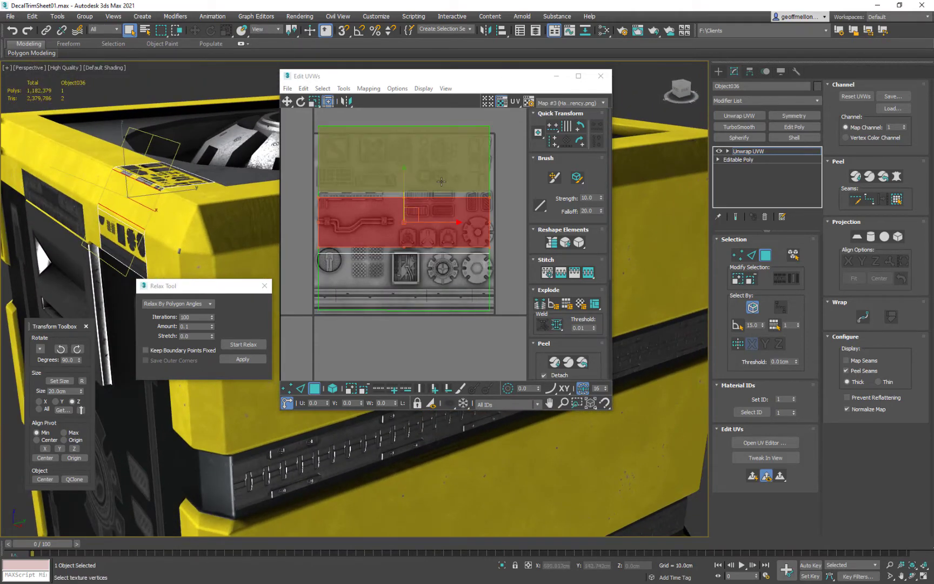
pyautogui.click(451, 166)
pyautogui.moveTo(300, 333); pyautogui.dragTo(308, 340)
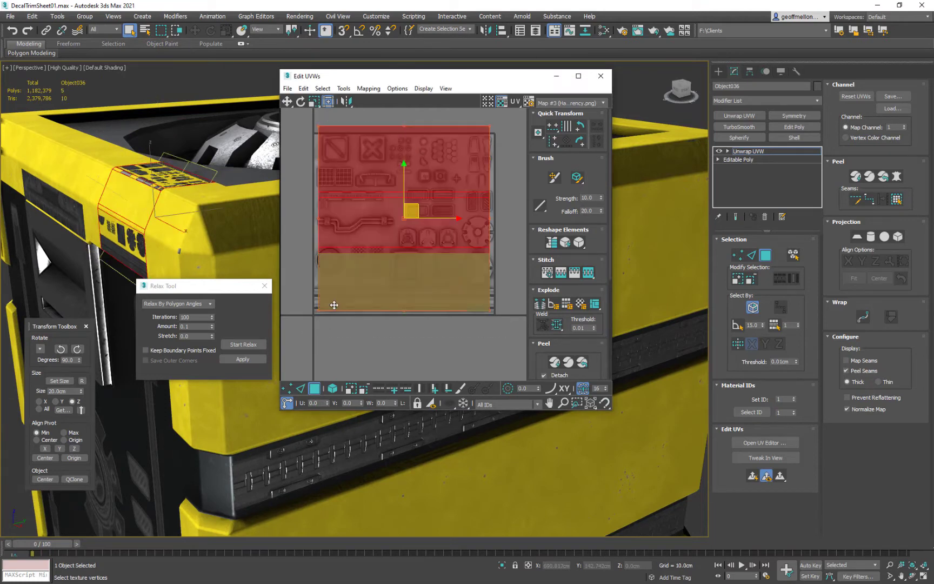
# - Collapse the decal strip to an Editable Poly
pyautogui.rightClick(221, 107)
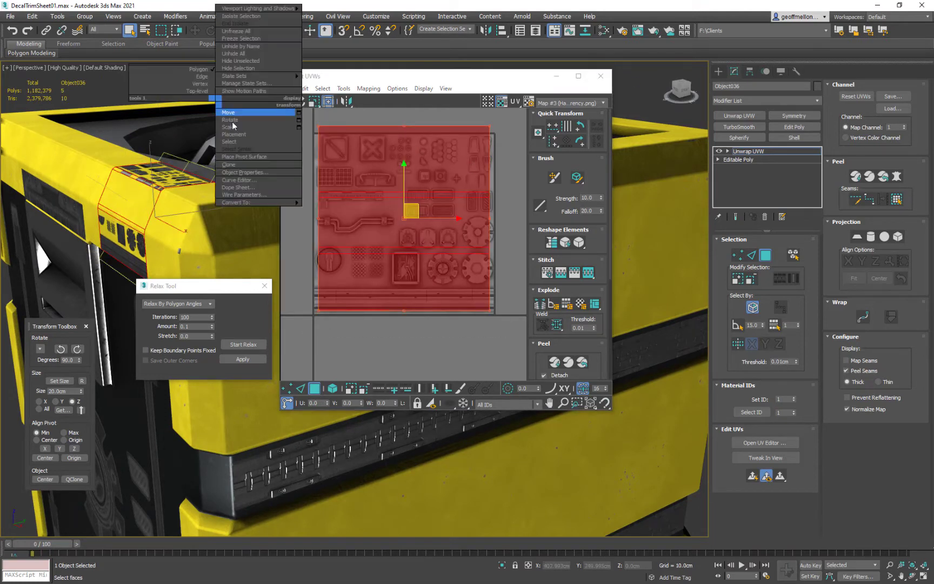
pyautogui.moveTo(243, 202)
pyautogui.click(321, 213)
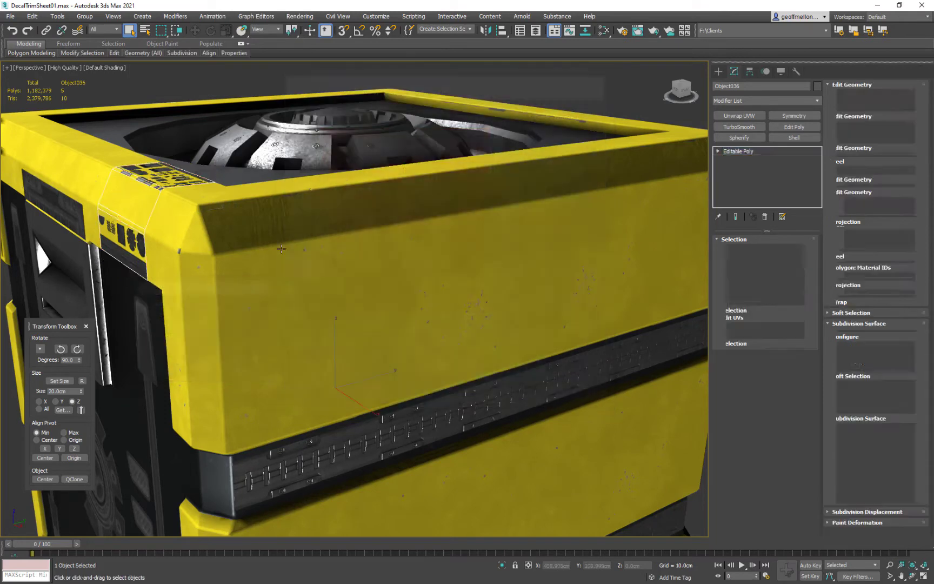
pyautogui.moveTo(281, 244); pyautogui.dragTo(396, 270, button='middle')
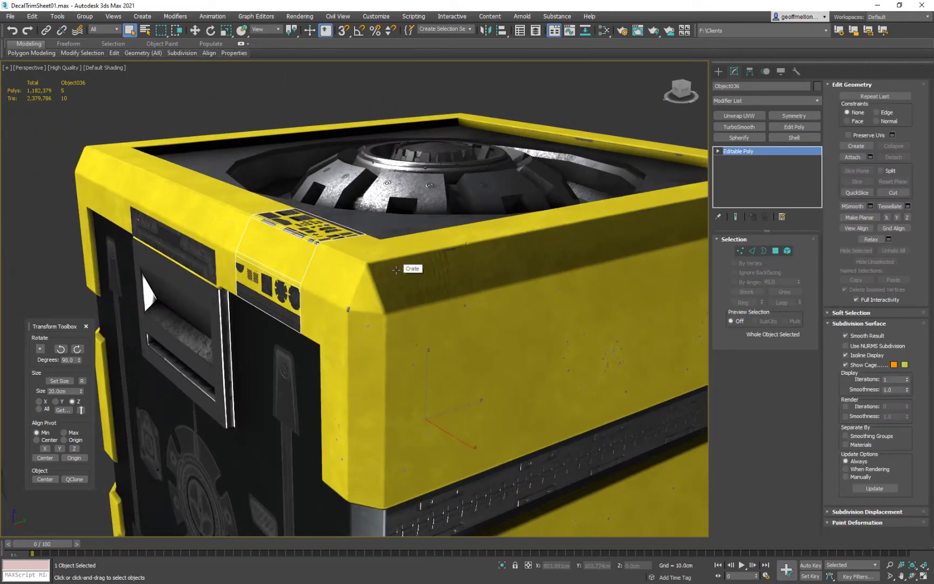
# - Select the strip's whole element and move it slightly outward along Y and Z so it floats above the rim
pyautogui.press('w')
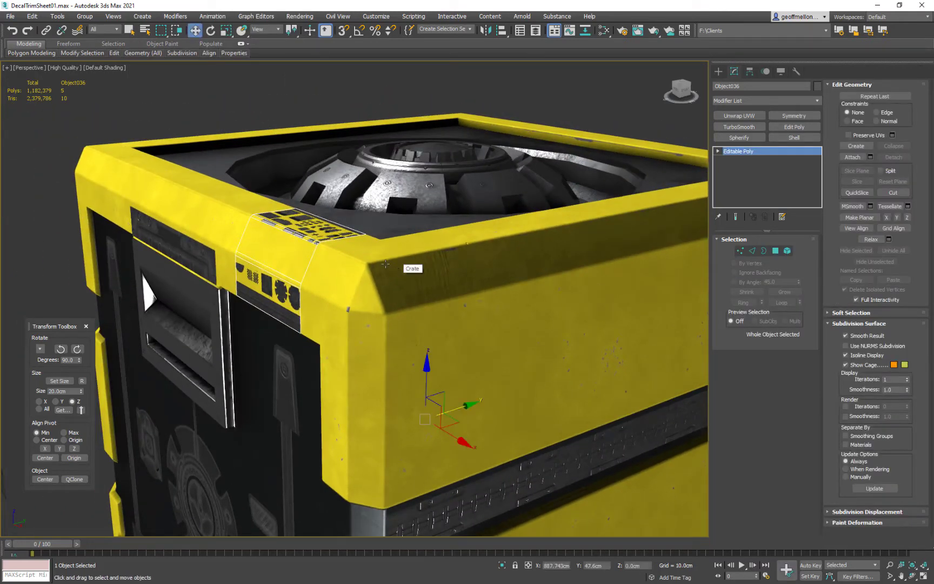
pyautogui.press('5')
pyautogui.click(334, 255)
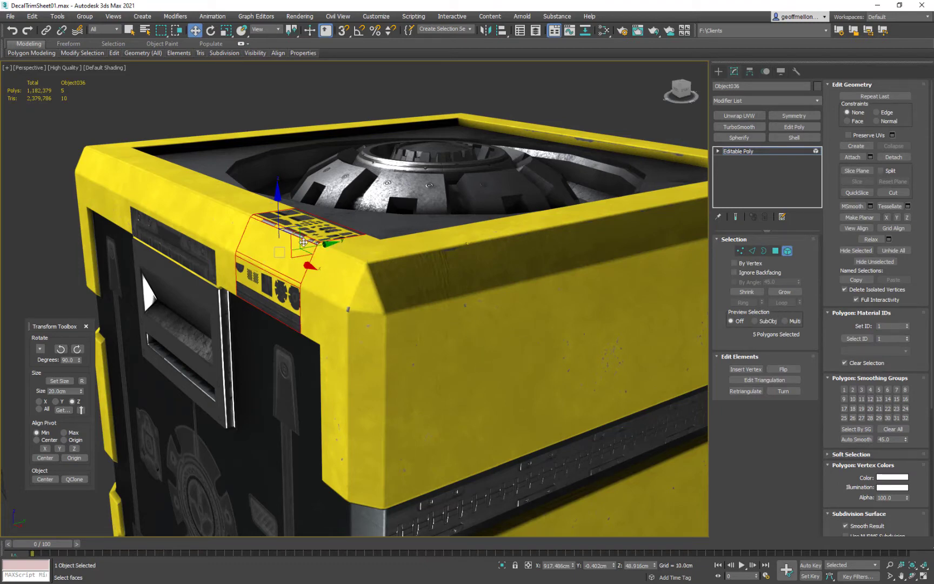
pyautogui.keyDown('alt'); pyautogui.moveTo(378, 271); pyautogui.dragTo(354, 237, button='middle'); pyautogui.keyUp('alt')
pyautogui.moveTo(303, 231); pyautogui.dragTo(304, 231)
pyautogui.keyDown('alt'); pyautogui.moveTo(304, 231); pyautogui.dragTo(443, 251, button='middle'); pyautogui.keyUp('alt')
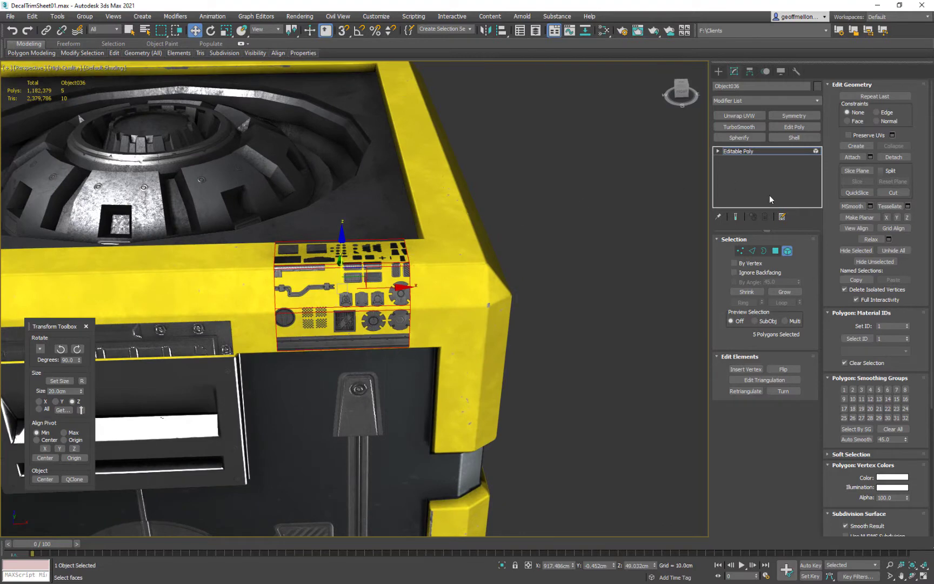
# - Leave element editing, add a new Unwrap UVW modifier and choose Map #3 as the background in the UV editor
pyautogui.click(787, 251)
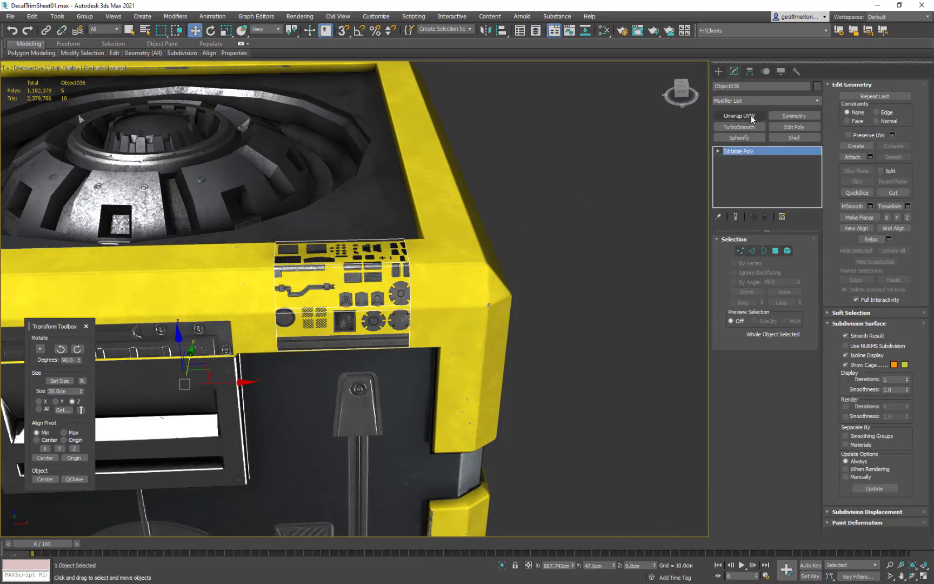
pyautogui.click(739, 115)
pyautogui.click(770, 441)
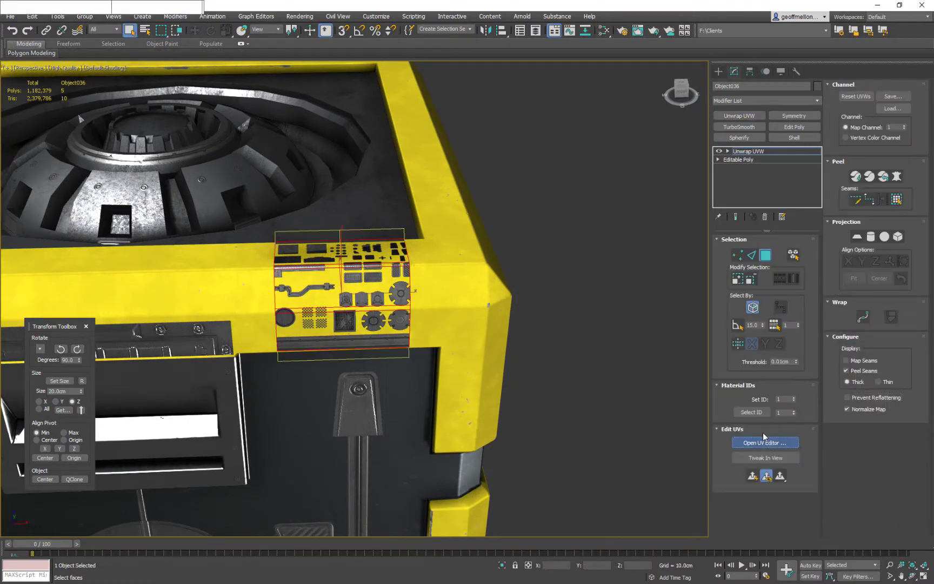
pyautogui.click(572, 103)
pyautogui.click(571, 126)
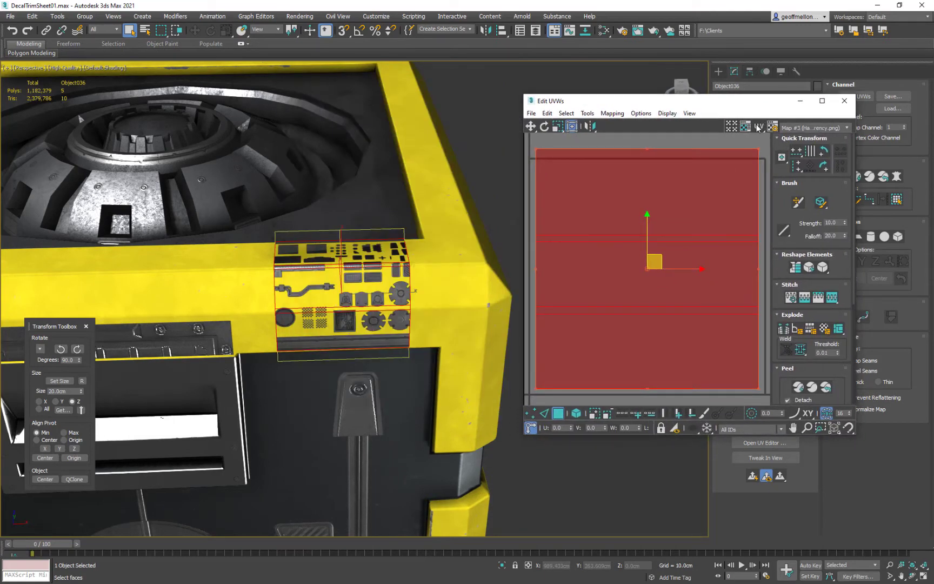
# - Show the trim sheet behind the strip's UVs, then scale the UVs down and place them over the round decal
pyautogui.moveTo(652, 232); pyautogui.dragTo(637, 245, button='middle')
pyautogui.moveTo(378, 195); pyautogui.dragTo(267, 162, button='middle')
pyautogui.moveTo(629, 239); pyautogui.dragTo(641, 203, button='middle')
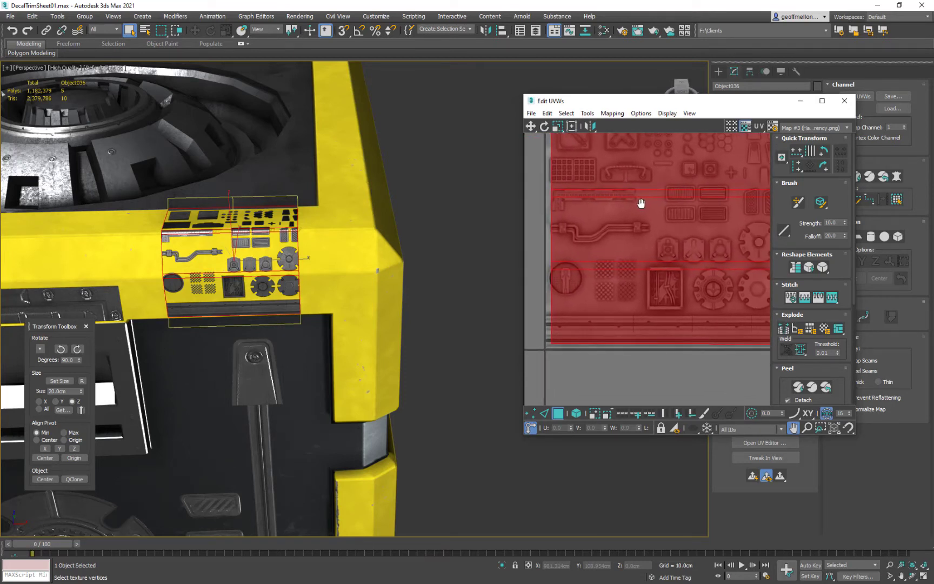
pyautogui.scroll(-3, 647, 221)
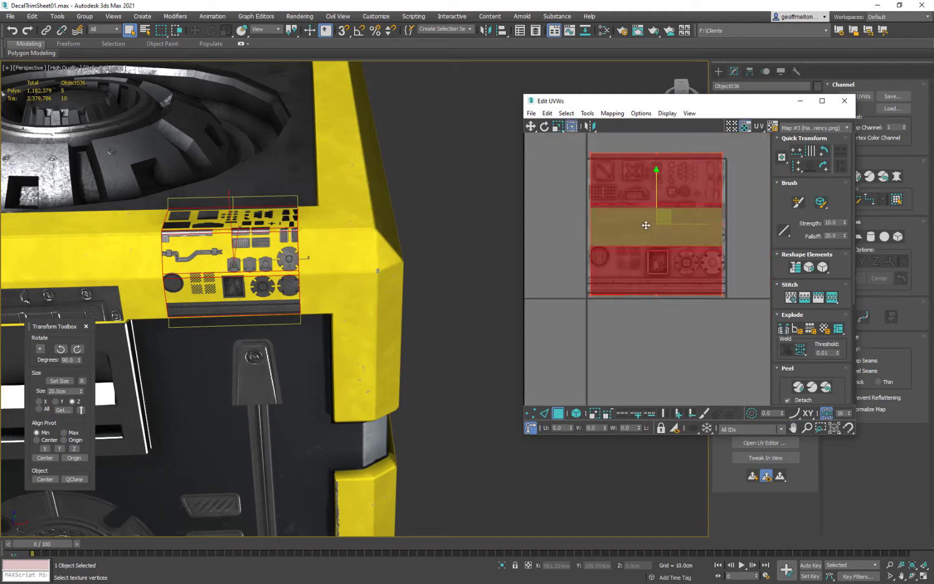
pyautogui.moveTo(647, 225); pyautogui.dragTo(609, 248, button='middle')
pyautogui.moveTo(539, 367); pyautogui.dragTo(540, 366)
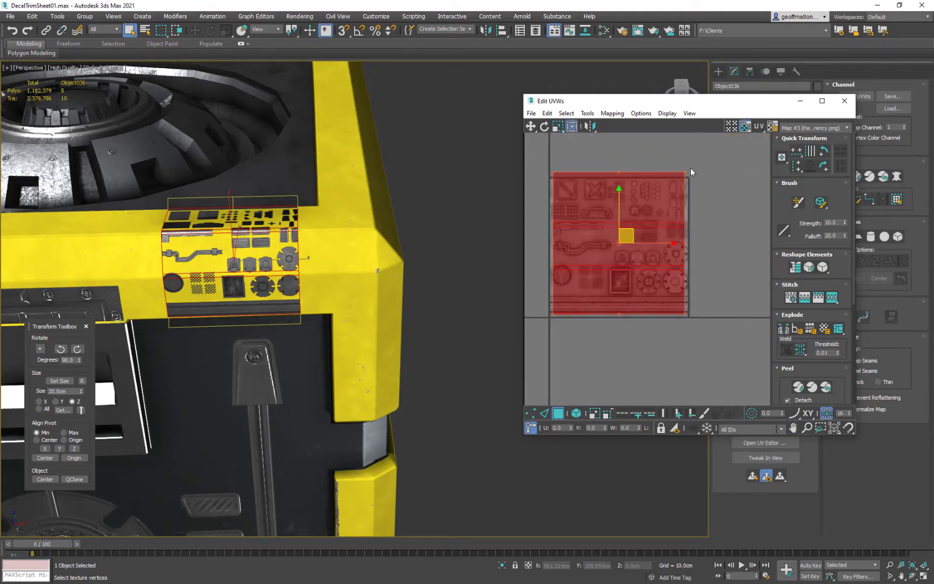
pyautogui.keyDown('ctrl'); pyautogui.moveTo(685, 172); pyautogui.dragTo(570, 271); pyautogui.keyUp('ctrl')
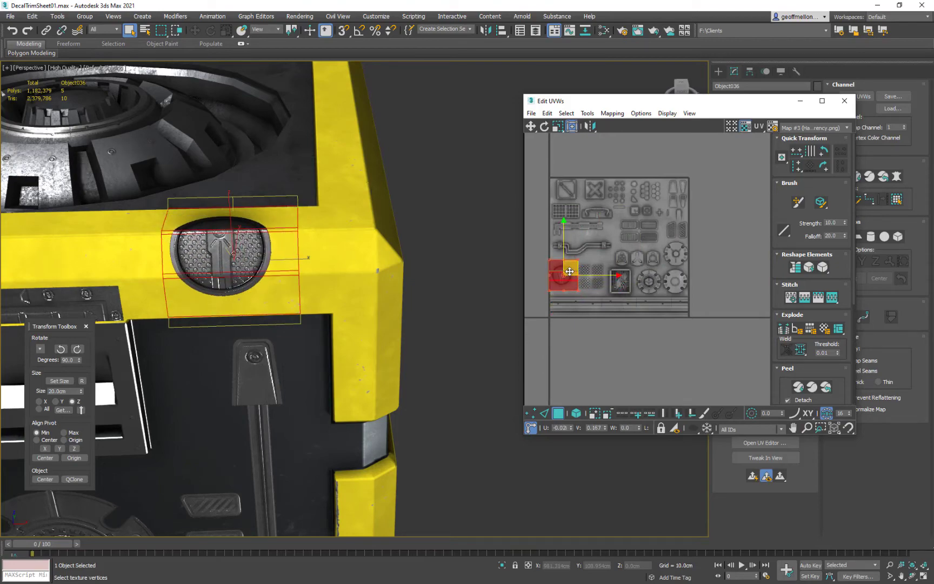
pyautogui.keyDown('alt'); pyautogui.moveTo(303, 231); pyautogui.dragTo(397, 280, button='middle'); pyautogui.keyUp('alt')
pyautogui.scroll(-5, 303, 247)
pyautogui.scroll(5, 306, 252)
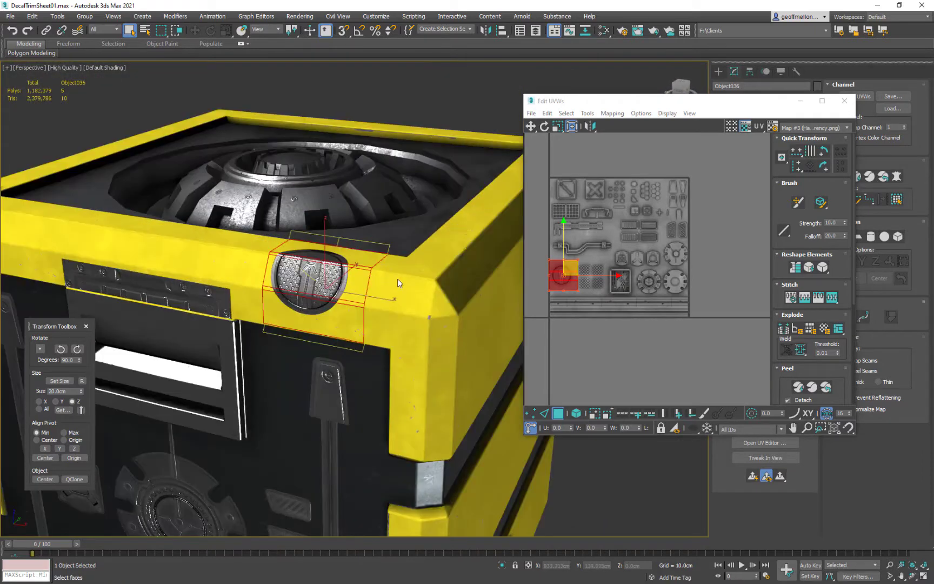
# - Try the handle decal on the strip by moving its UVs onto that part of the trim sheet
pyautogui.moveTo(573, 271); pyautogui.dragTo(612, 282, button='middle')
pyautogui.scroll(3, 616, 292)
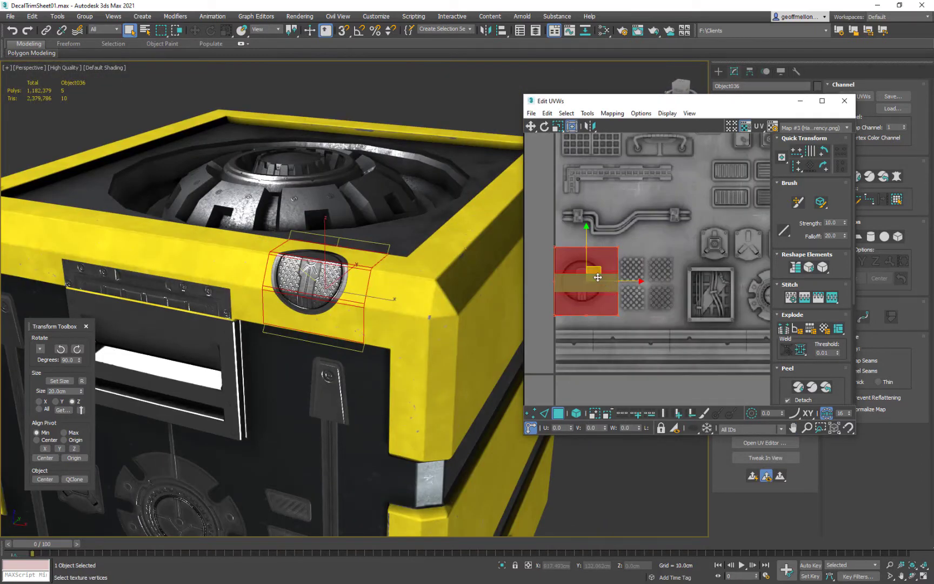
pyautogui.moveTo(597, 278); pyautogui.dragTo(667, 130)
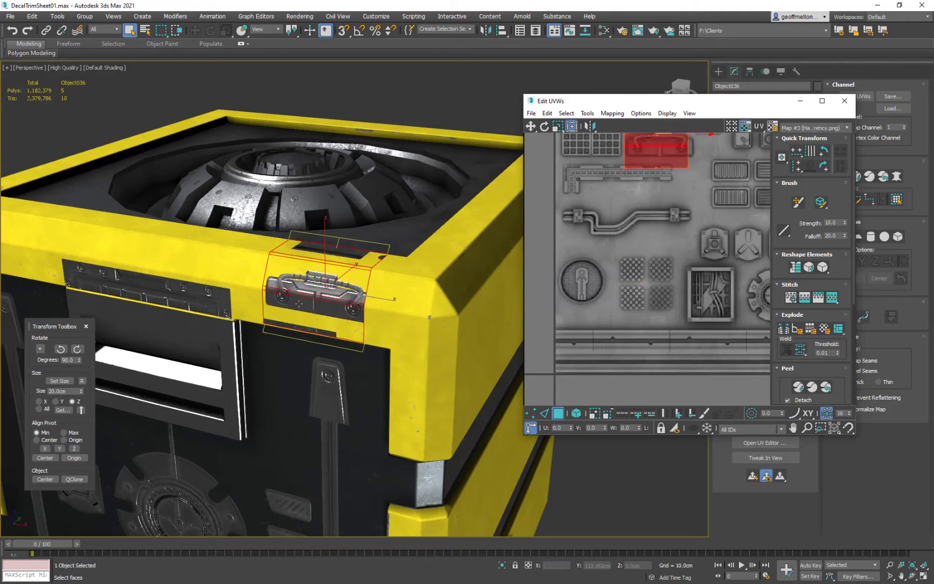
pyautogui.keyDown('alt'); pyautogui.moveTo(299, 304); pyautogui.dragTo(305, 324, button='middle'); pyautogui.keyUp('alt')
# - Fit the strip's UVs around the X-shaped plate on the trim sheet, then close the UV editor and leave face selection
pyautogui.moveTo(639, 167); pyautogui.dragTo(660, 316, button='middle')
pyautogui.moveTo(677, 275); pyautogui.dragTo(670, 231)
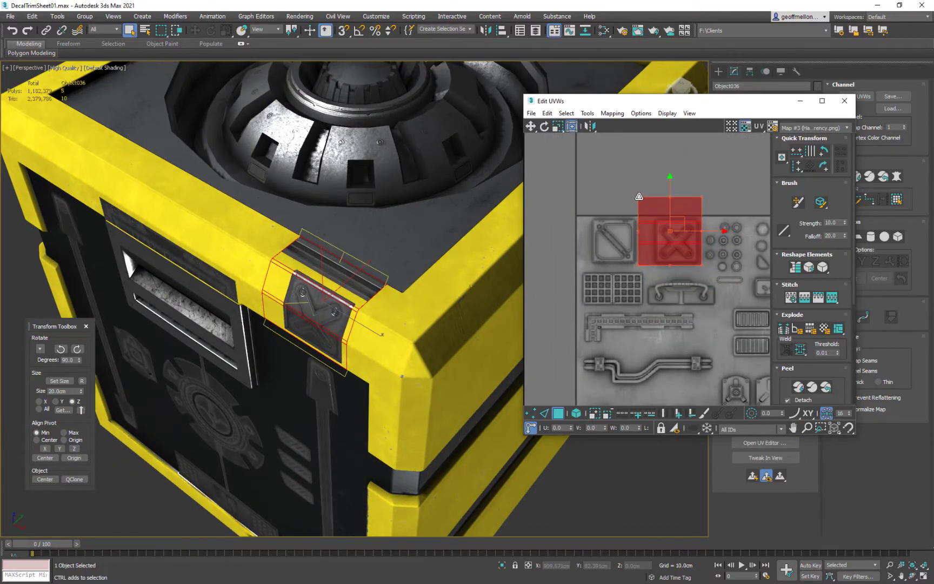
pyautogui.moveTo(639, 197); pyautogui.dragTo(686, 236)
pyautogui.keyDown('alt'); pyautogui.moveTo(435, 299); pyautogui.dragTo(378, 284, button='middle'); pyautogui.keyUp('alt')
pyautogui.scroll(-5, 378, 278)
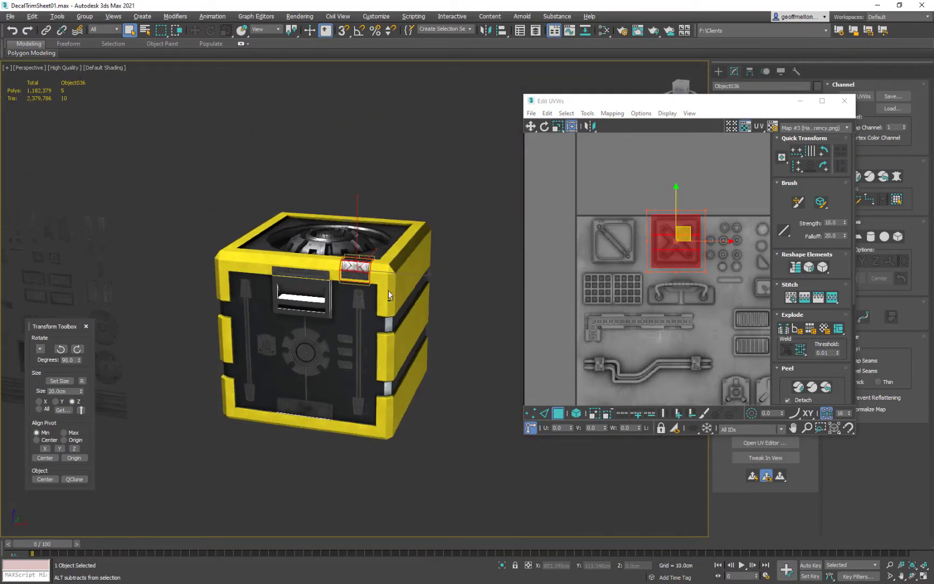
pyautogui.scroll(1, 388, 290)
pyautogui.scroll(4, 639, 223)
pyautogui.moveTo(639, 223); pyautogui.dragTo(518, 183, button='middle')
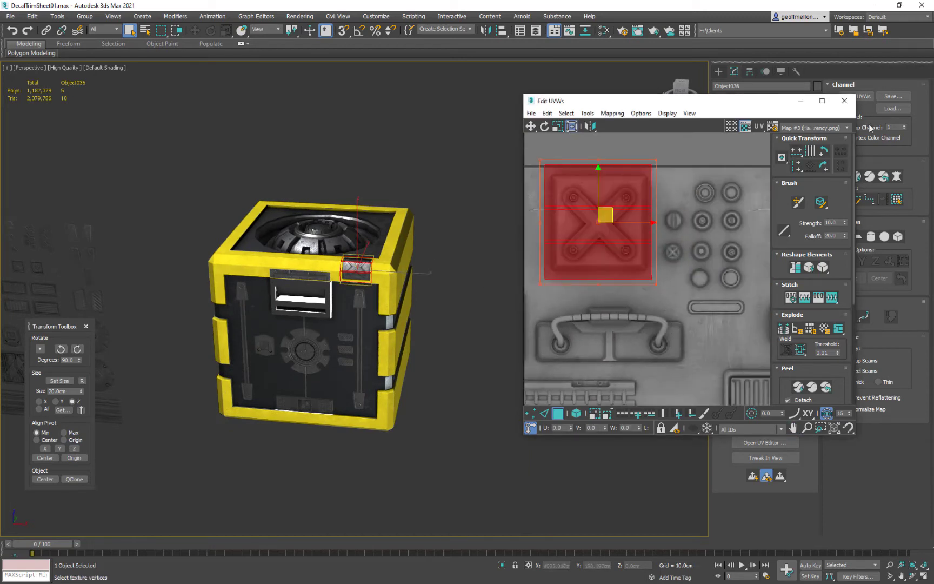
pyautogui.click(846, 105)
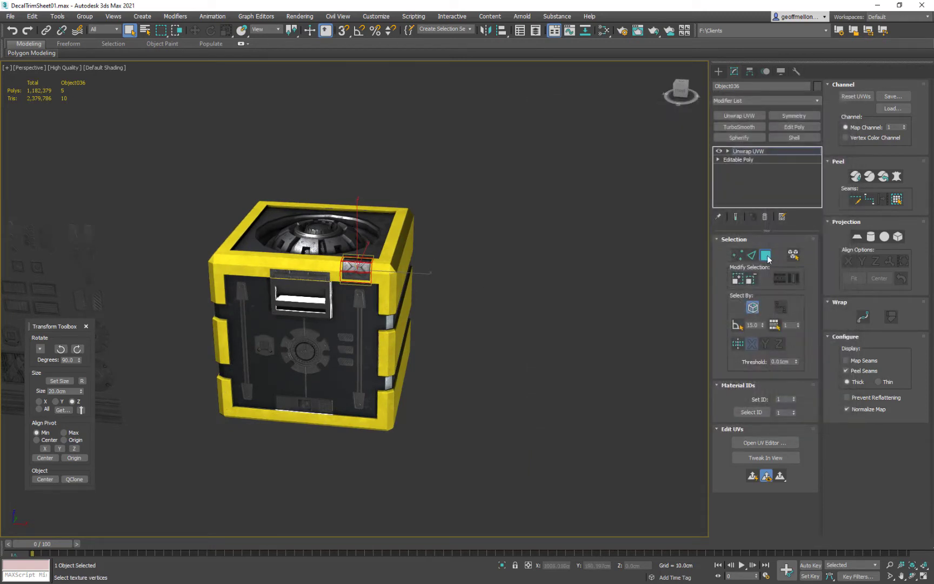
pyautogui.click(767, 259)
# - Try narrowing the decal strip along X at object level, then undo the scaling
pyautogui.scroll(5, 361, 267)
pyautogui.moveTo(407, 265); pyautogui.dragTo(409, 275, button='middle')
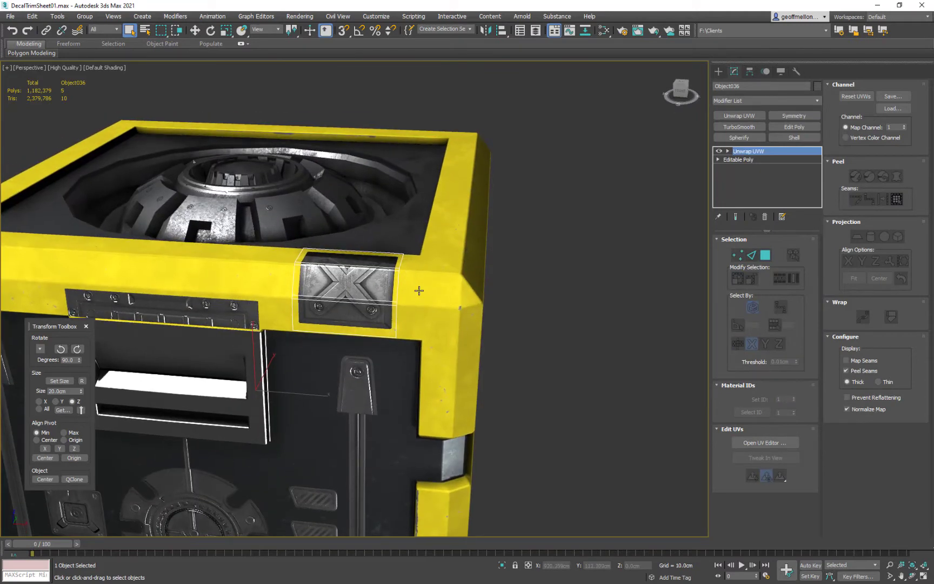
pyautogui.press('r')
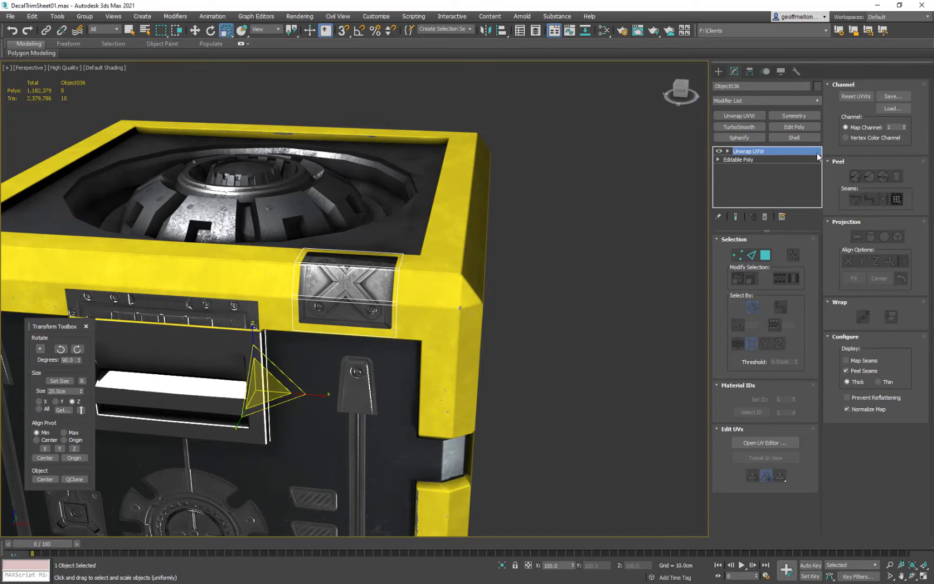
pyautogui.moveTo(358, 267); pyautogui.dragTo(378, 248, button='middle')
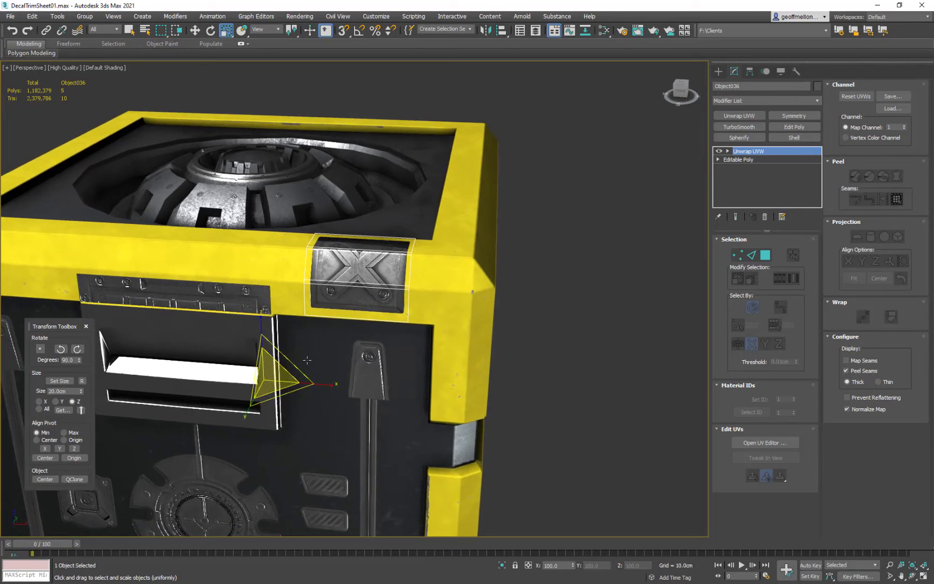
pyautogui.moveTo(324, 389); pyautogui.dragTo(306, 381)
pyautogui.moveTo(377, 261)
pyautogui.keyDown('alt'); pyautogui.mouseDown(button='middle')
pyautogui.moveTo(335, 280)
pyautogui.moveTo(372, 250)
pyautogui.mouseUp(button='middle'); pyautogui.keyUp('alt')
pyautogui.press('w')
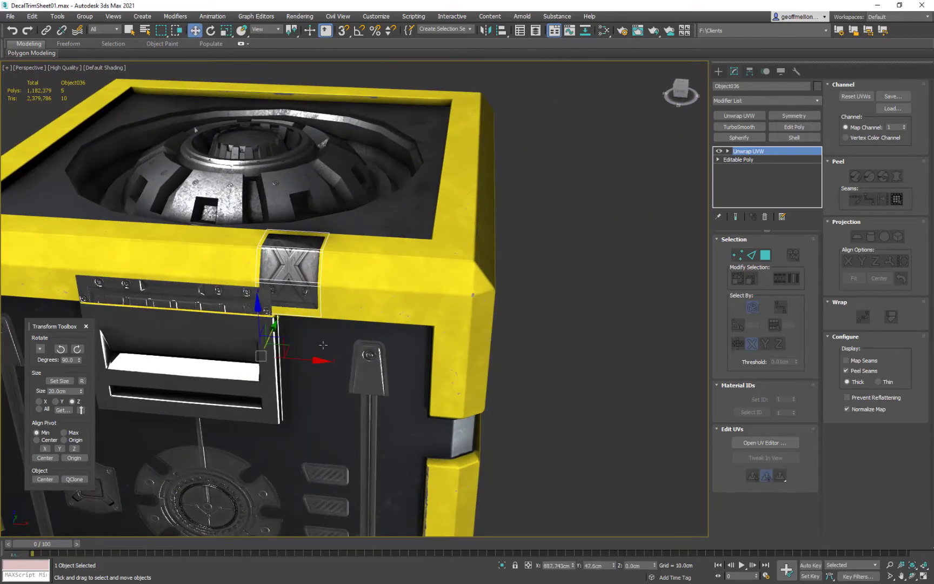
pyautogui.moveTo(319, 366); pyautogui.dragTo(593, 305)
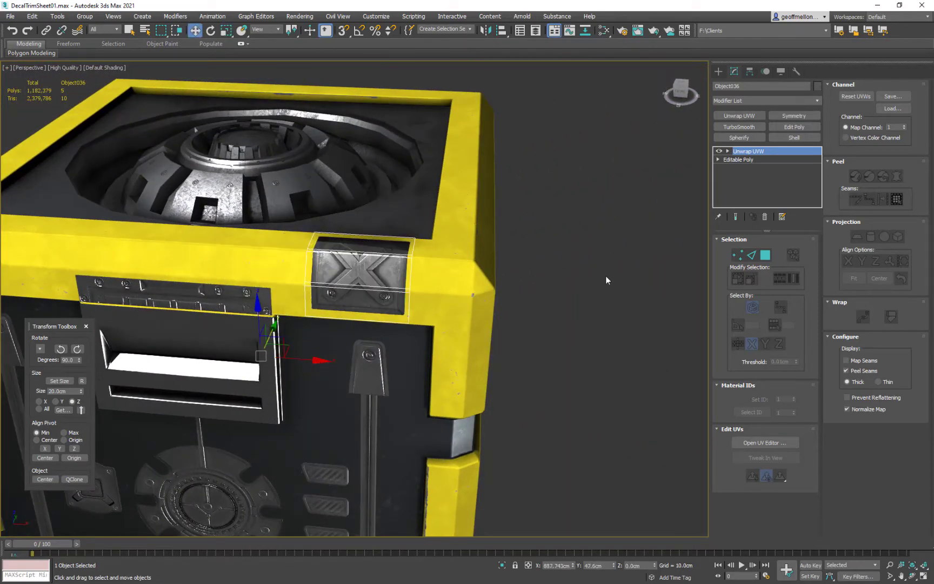
pyautogui.keyDown('alt'); pyautogui.moveTo(598, 273); pyautogui.dragTo(599, 276, button='middle'); pyautogui.keyUp('alt')
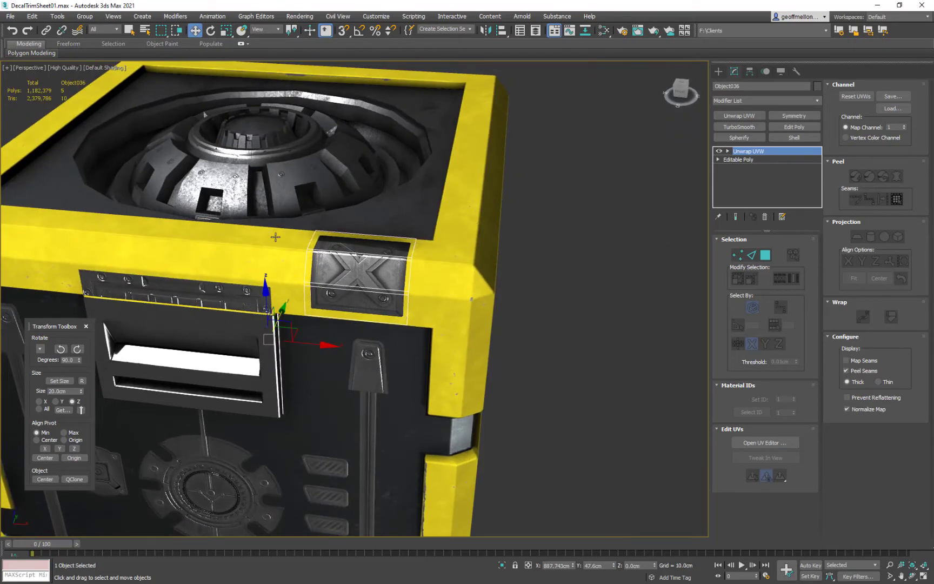
# - Collapse the X-plate decal strip to an Editable Poly
pyautogui.rightClick(606, 258)
pyautogui.moveTo(648, 353)
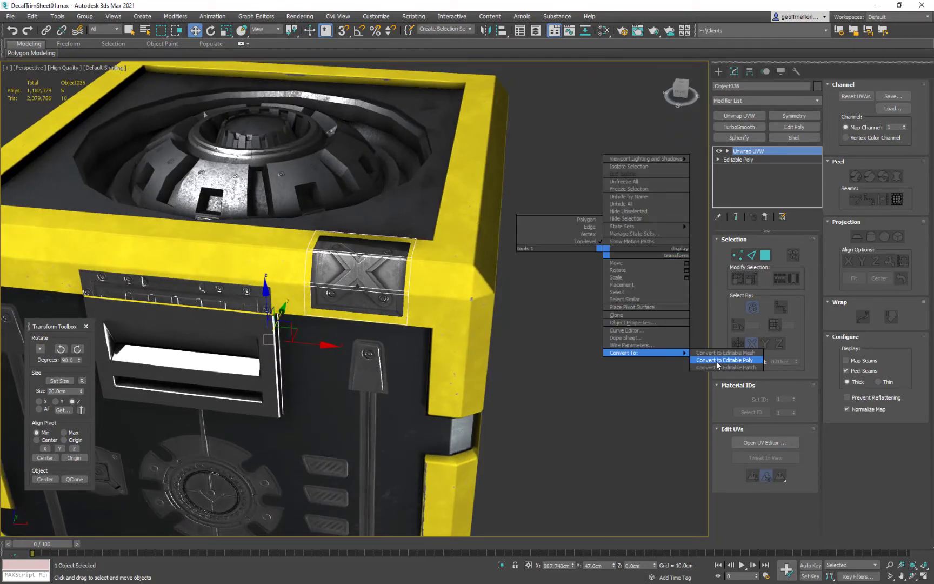
pyautogui.click(717, 360)
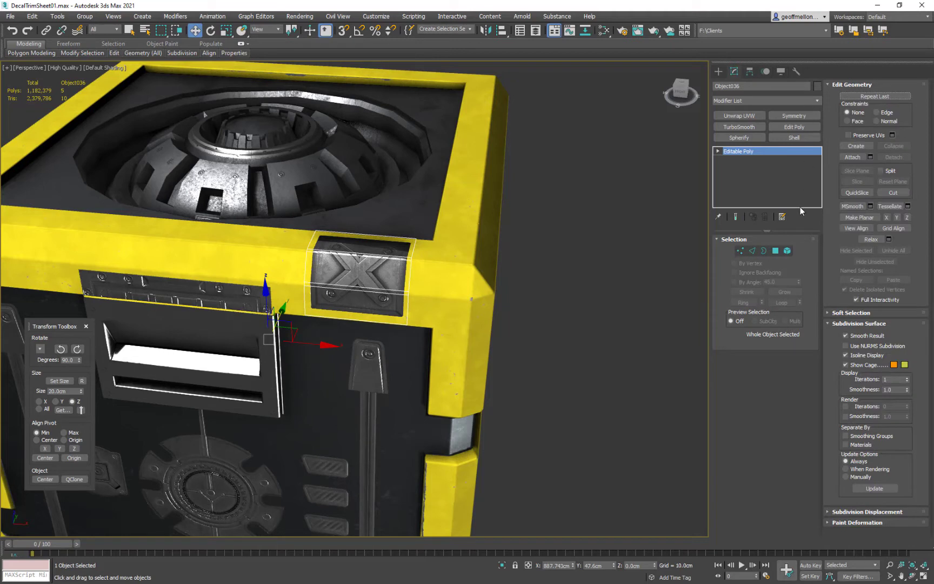
# - Select the strip's whole element and scale it along X to about 53 percent
pyautogui.click(788, 250)
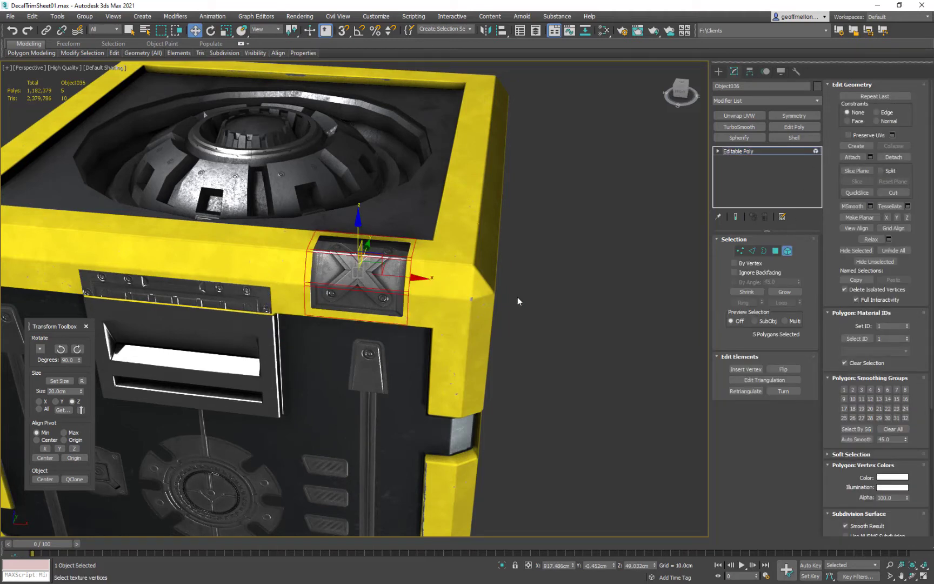
pyautogui.press('r')
pyautogui.moveTo(421, 277); pyautogui.dragTo(388, 281)
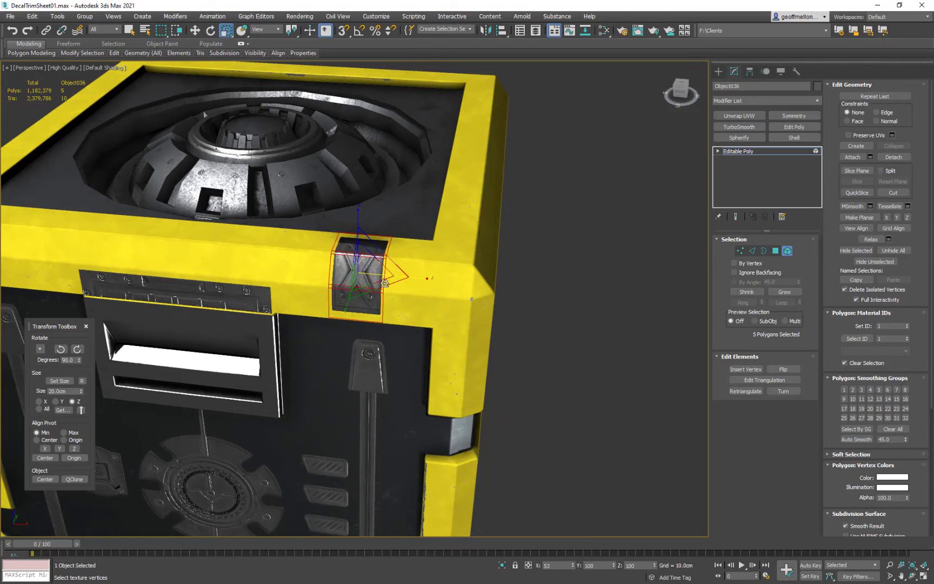
pyautogui.keyDown('alt'); pyautogui.moveTo(435, 282); pyautogui.dragTo(411, 268, button='middle'); pyautogui.keyUp('alt')
pyautogui.scroll(5, 341, 246)
pyautogui.scroll(-5, 411, 269)
pyautogui.keyDown('alt'); pyautogui.moveTo(477, 334); pyautogui.dragTo(486, 273, button='middle'); pyautogui.keyUp('alt')
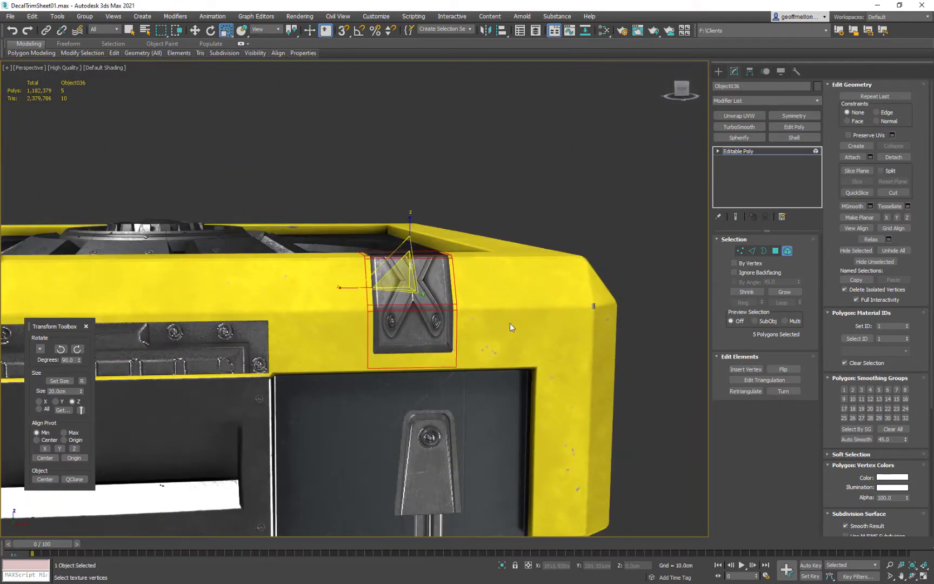
pyautogui.moveTo(510, 323)
pyautogui.keyDown('alt'); pyautogui.mouseDown(button='middle')
pyautogui.moveTo(463, 327)
pyautogui.moveTo(496, 327)
pyautogui.mouseUp(button='middle'); pyautogui.keyUp('alt')
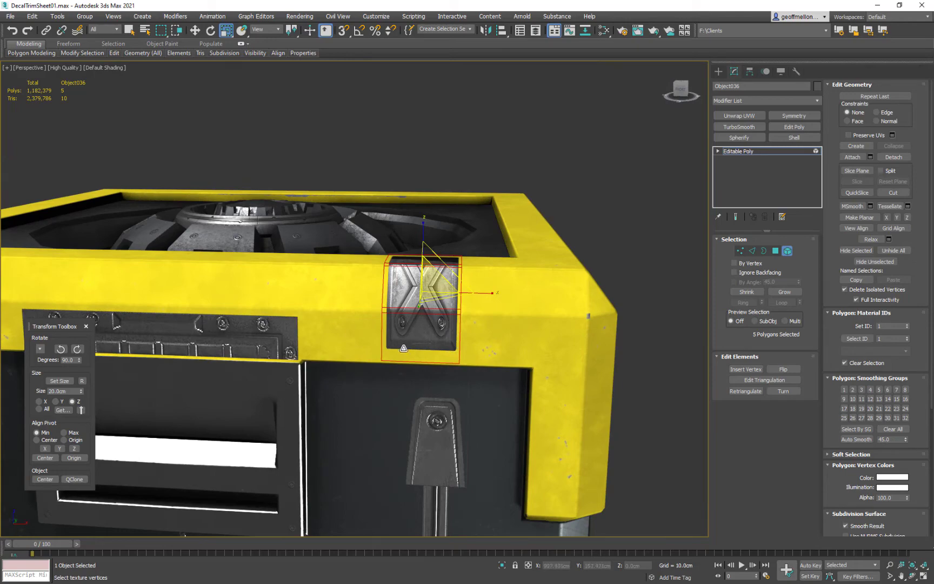
pyautogui.moveTo(475, 330)
pyautogui.keyDown('alt'); pyautogui.mouseDown(button='middle')
pyautogui.moveTo(443, 356)
pyautogui.moveTo(398, 367)
pyautogui.moveTo(405, 394)
pyautogui.moveTo(496, 331)
pyautogui.moveTo(474, 344)
pyautogui.moveTo(477, 316)
pyautogui.moveTo(468, 367)
pyautogui.moveTo(369, 362)
pyautogui.moveTo(416, 388)
pyautogui.moveTo(484, 343)
pyautogui.mouseUp(button='middle'); pyautogui.keyUp('alt')
# - Widen the strip's element along X, then scale it back to a narrow plate and leave element editing
pyautogui.moveTo(484, 344); pyautogui.dragTo(515, 344)
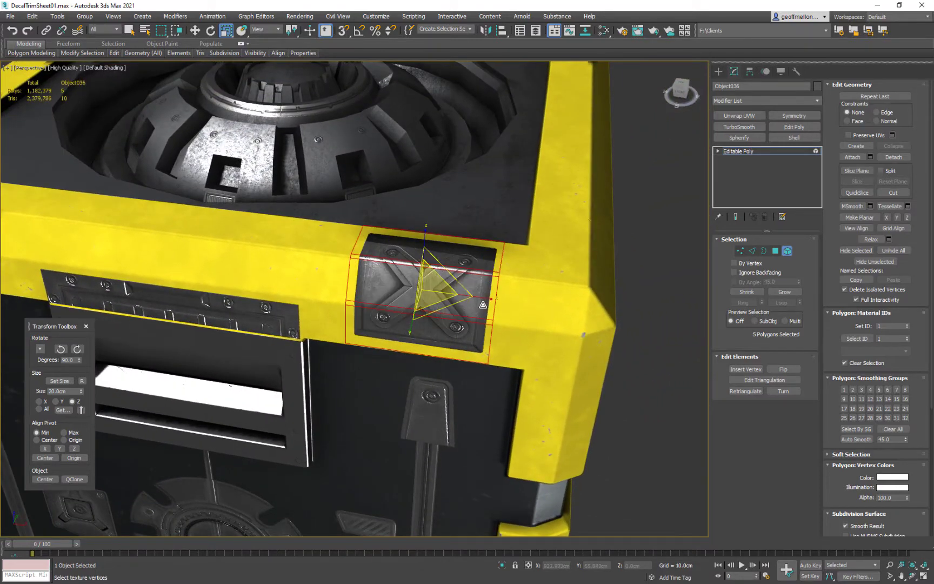
pyautogui.moveTo(485, 298); pyautogui.dragTo(465, 295)
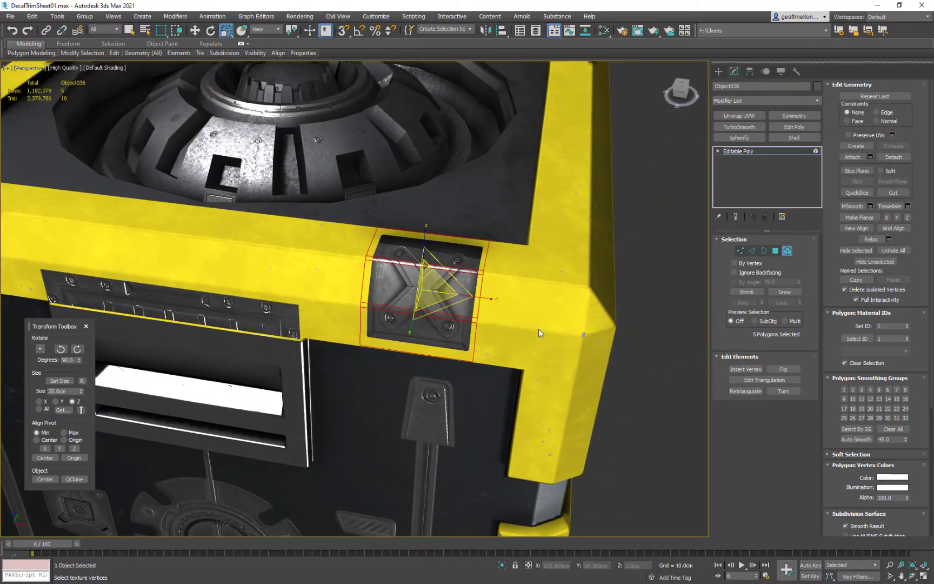
pyautogui.keyDown('alt'); pyautogui.moveTo(538, 328); pyautogui.dragTo(485, 290, button='middle'); pyautogui.keyUp('alt')
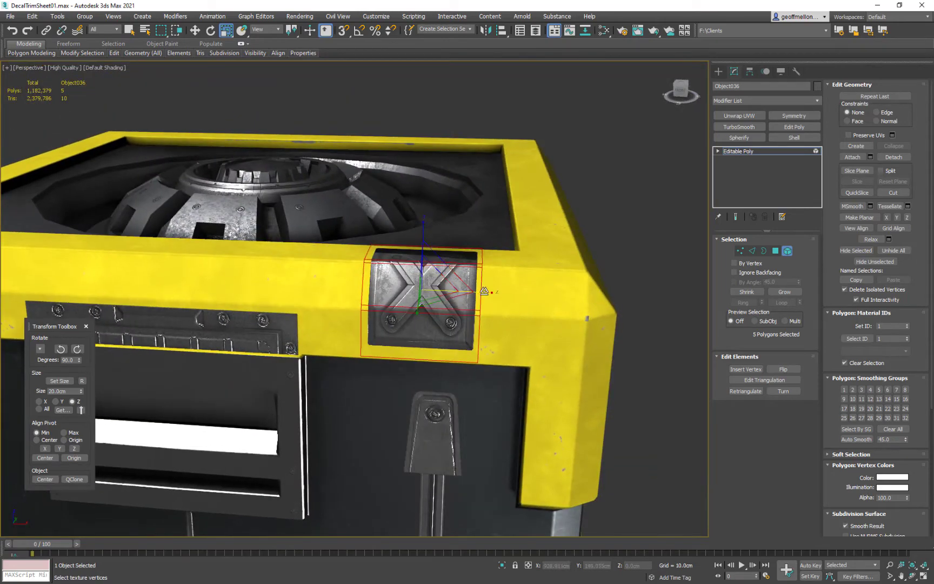
pyautogui.moveTo(485, 290); pyautogui.dragTo(475, 289)
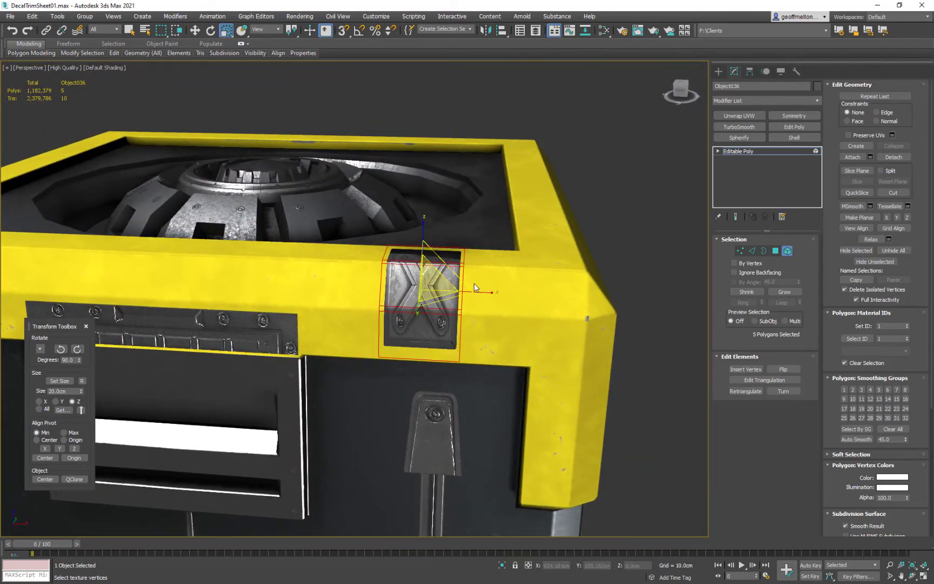
pyautogui.keyDown('alt'); pyautogui.moveTo(475, 288); pyautogui.dragTo(475, 319, button='middle'); pyautogui.keyUp('alt')
pyautogui.click(788, 251)
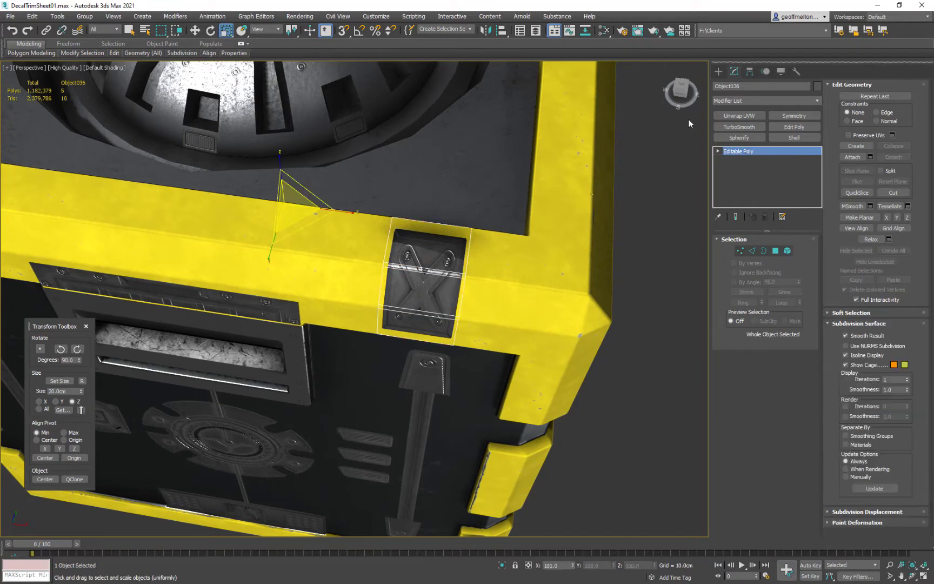
# - Add a new Unwrap UVW modifier and show Map #3 behind the strip's UVs in the UV editor
pyautogui.click(739, 116)
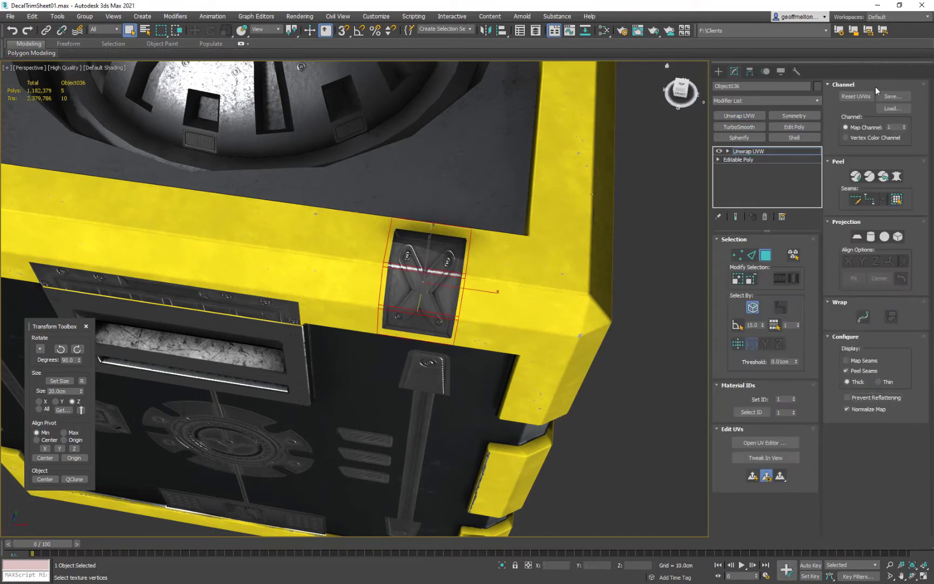
pyautogui.click(764, 442)
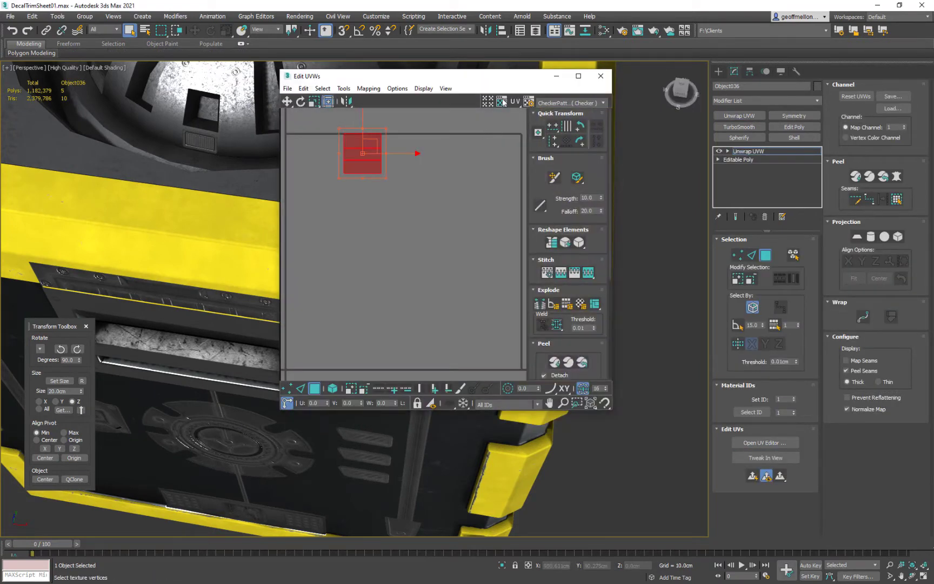
pyautogui.click(564, 103)
pyautogui.click(584, 126)
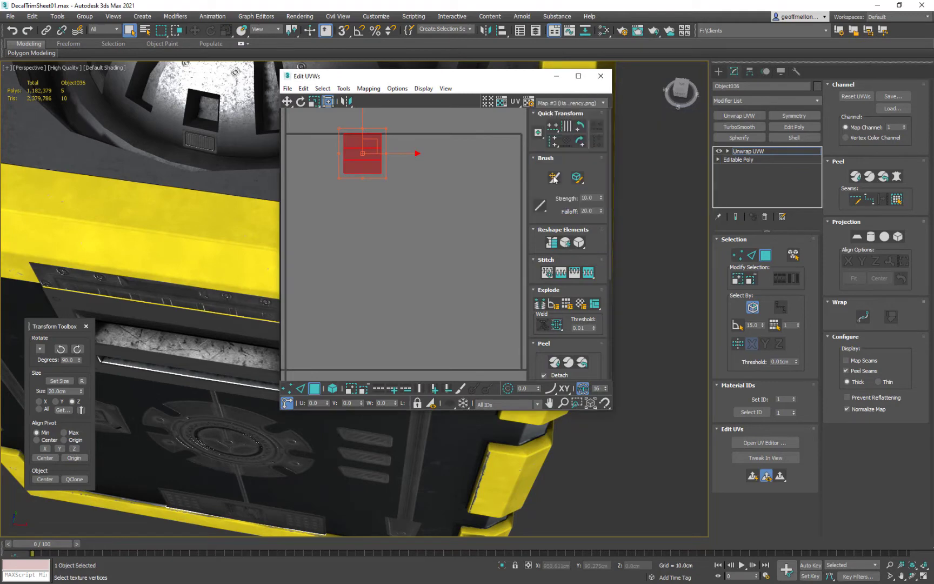
pyautogui.moveTo(428, 158); pyautogui.dragTo(440, 175, button='middle')
pyautogui.click(501, 103)
pyautogui.moveTo(401, 202); pyautogui.dragTo(431, 244, button='middle')
pyautogui.moveTo(478, 70); pyautogui.dragTo(702, 88)
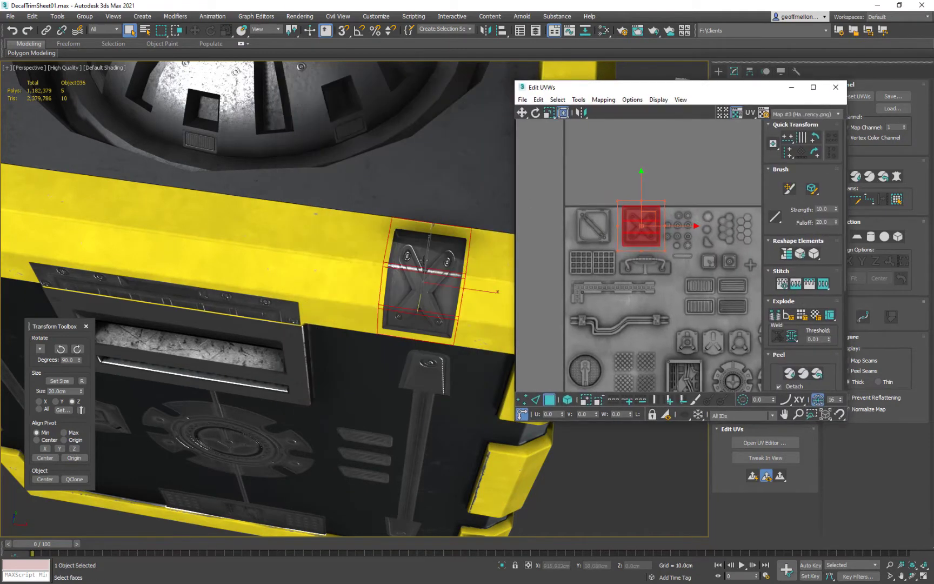
# - Relax the strip's selected UVs by polygon angles, with 100 iterations, amount 0.1 and stretch 0.0
pyautogui.keyDown('alt'); pyautogui.moveTo(424, 261); pyautogui.dragTo(398, 253, button='middle'); pyautogui.keyUp('alt')
pyautogui.scroll(5, 637, 218)
pyautogui.moveTo(636, 218); pyautogui.dragTo(613, 205, button='middle')
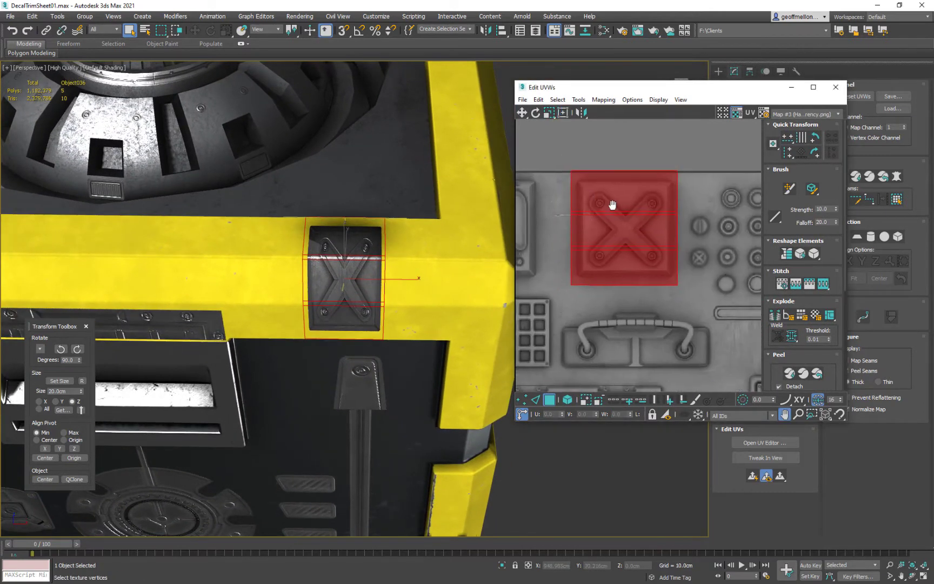
pyautogui.rightClick(721, 358)
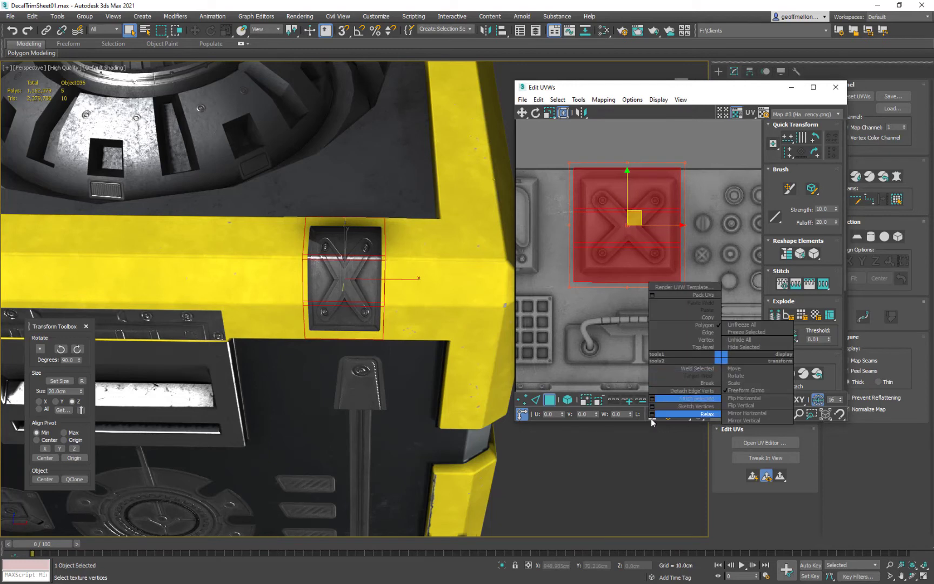
pyautogui.click(652, 417)
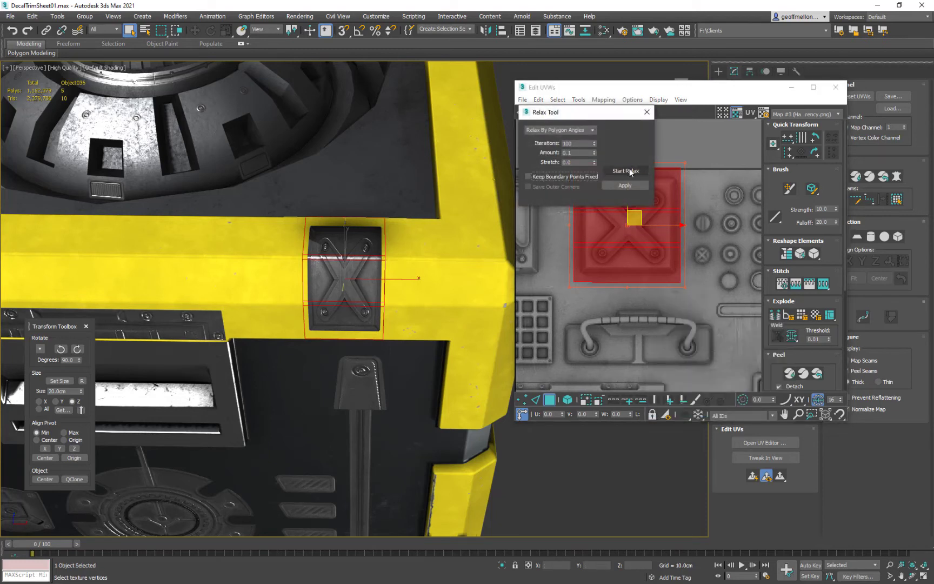
pyautogui.moveTo(827, 356)
pyautogui.mouseDown()
pyautogui.moveTo(832, 264)
pyautogui.moveTo(832, 338)
pyautogui.mouseUp()
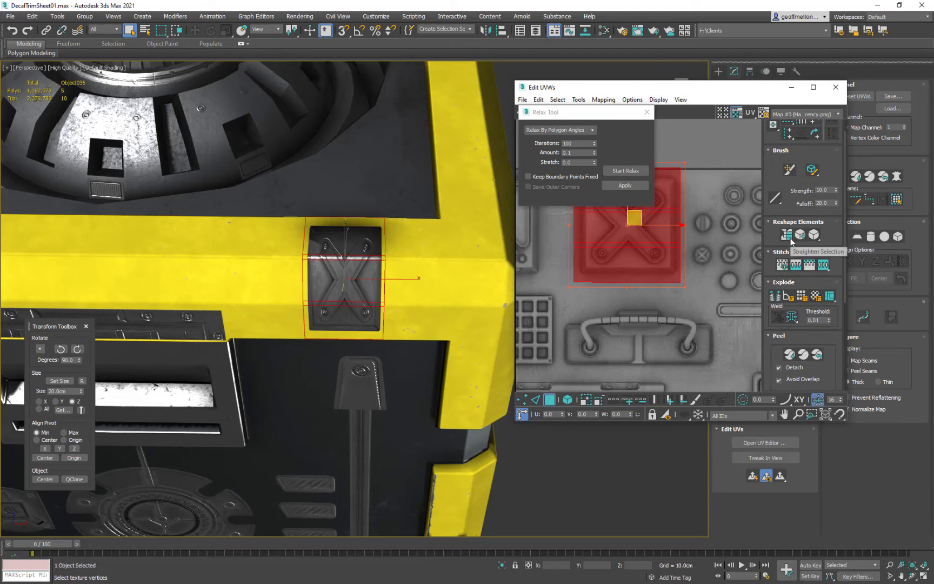
pyautogui.moveTo(830, 334); pyautogui.dragTo(796, 295)
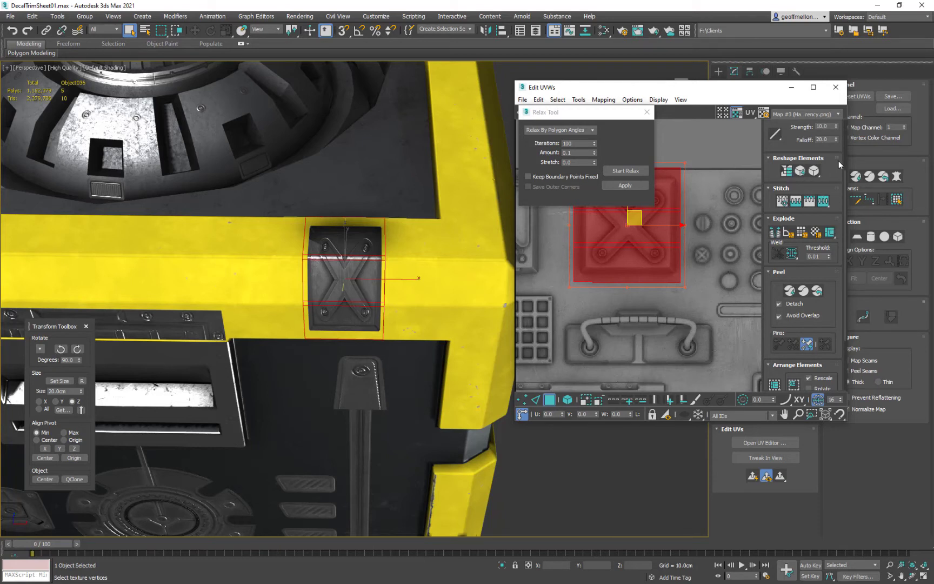
pyautogui.moveTo(832, 169); pyautogui.dragTo(820, 243)
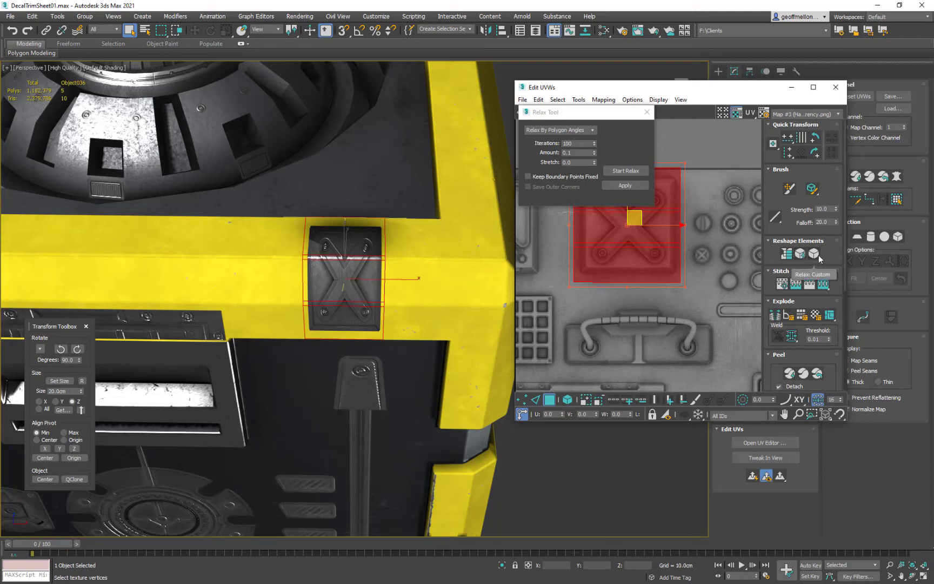
pyautogui.moveTo(614, 112); pyautogui.dragTo(377, 114)
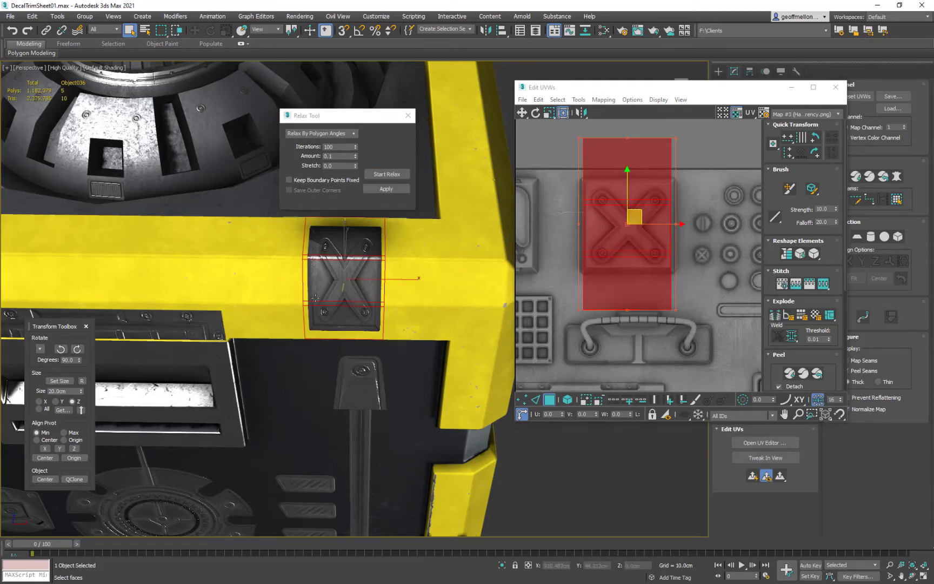
# - Scale the relaxed UVs uniformly to about 84 percent over the X-plate, then slide them sideways across it
pyautogui.moveTo(314, 289); pyautogui.dragTo(281, 323, button='middle')
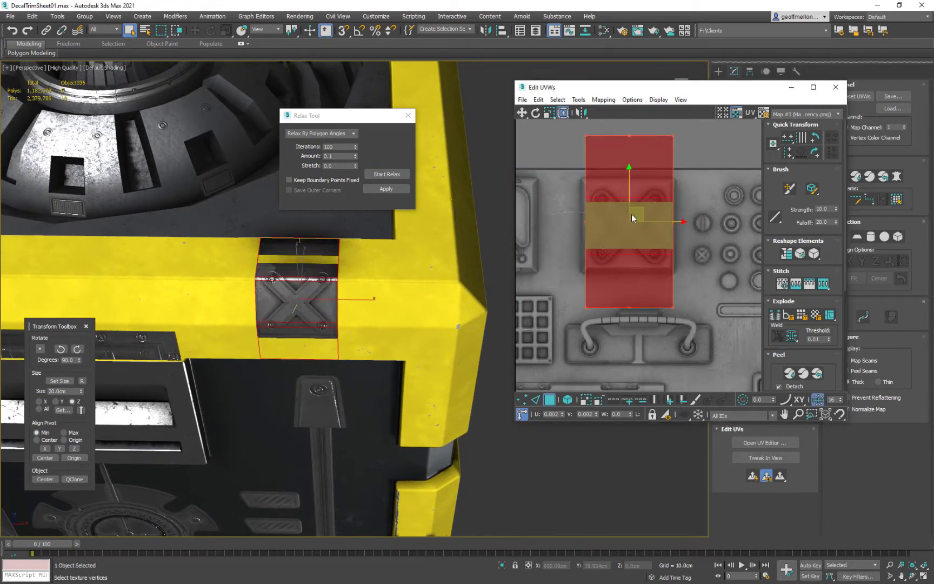
pyautogui.moveTo(627, 221); pyautogui.dragTo(630, 222)
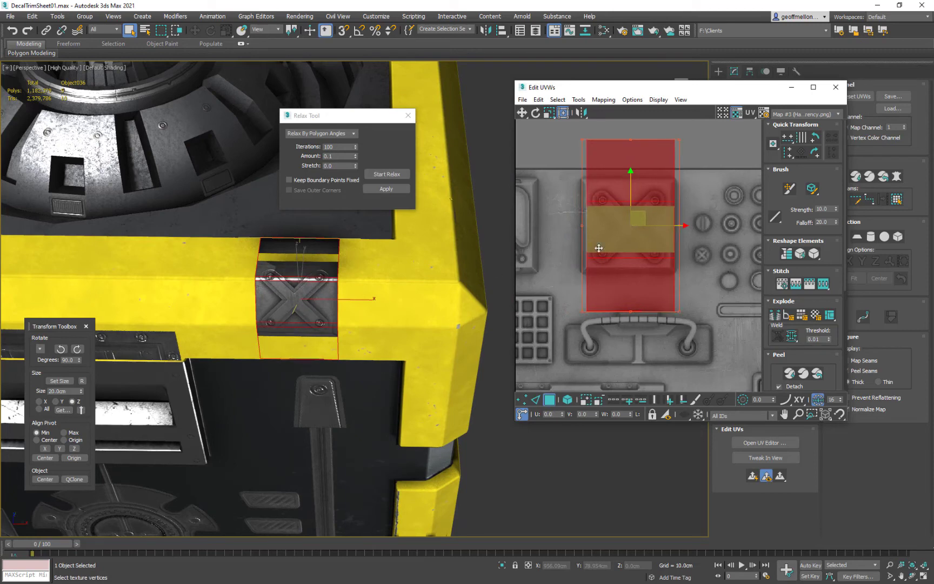
pyautogui.moveTo(284, 307); pyautogui.dragTo(273, 304, button='middle')
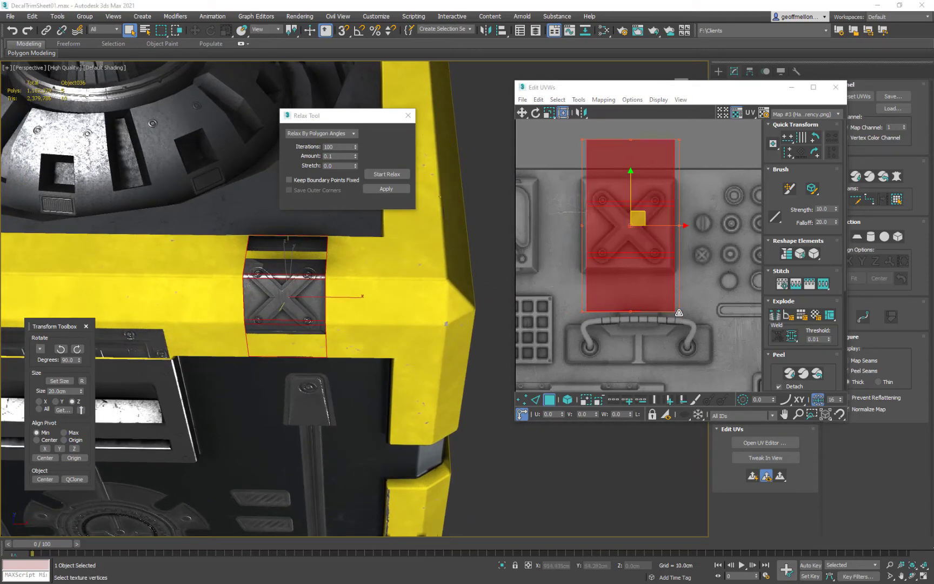
pyautogui.moveTo(678, 311); pyautogui.dragTo(660, 285)
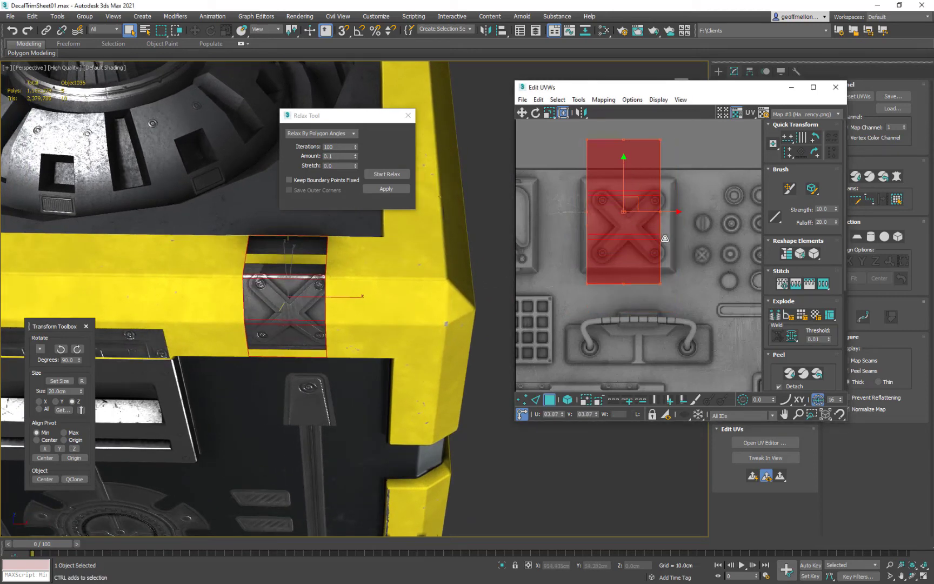
pyautogui.moveTo(662, 210); pyautogui.dragTo(629, 225)
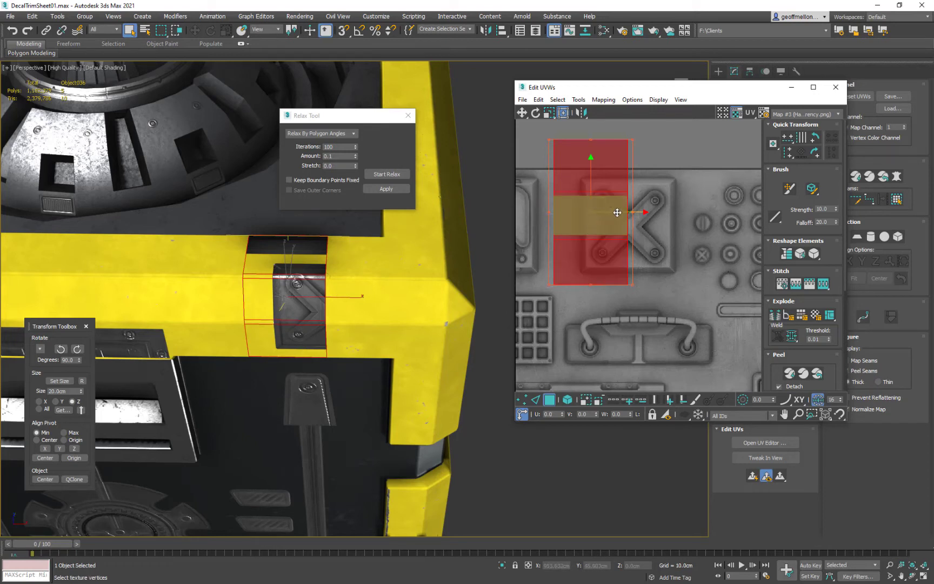
pyautogui.moveTo(617, 216); pyautogui.dragTo(693, 216)
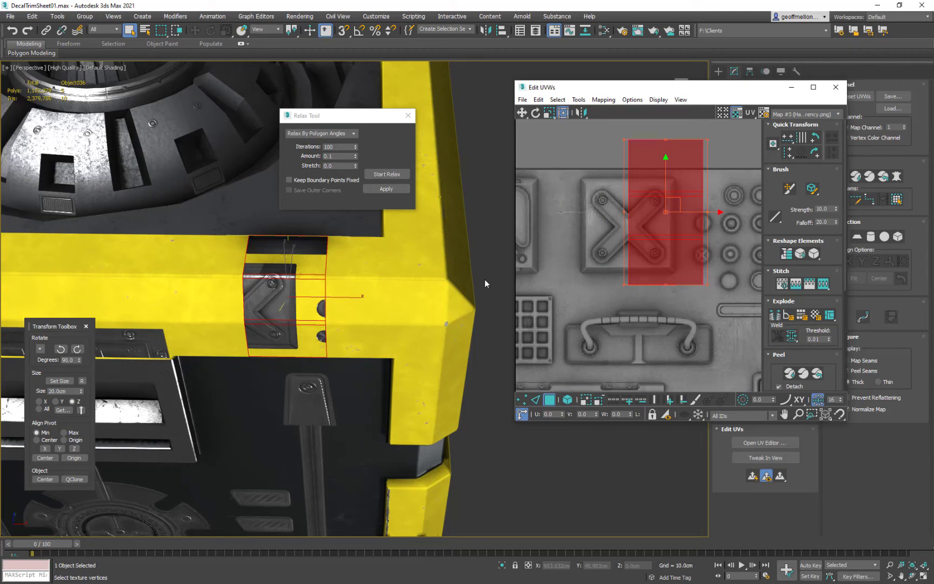
# - Move the strip's UV shell from the X-plate to the wide tapered plates near the trim sheet's far edge
pyautogui.keyDown('alt'); pyautogui.moveTo(305, 299); pyautogui.dragTo(290, 360, button='middle'); pyautogui.keyUp('alt')
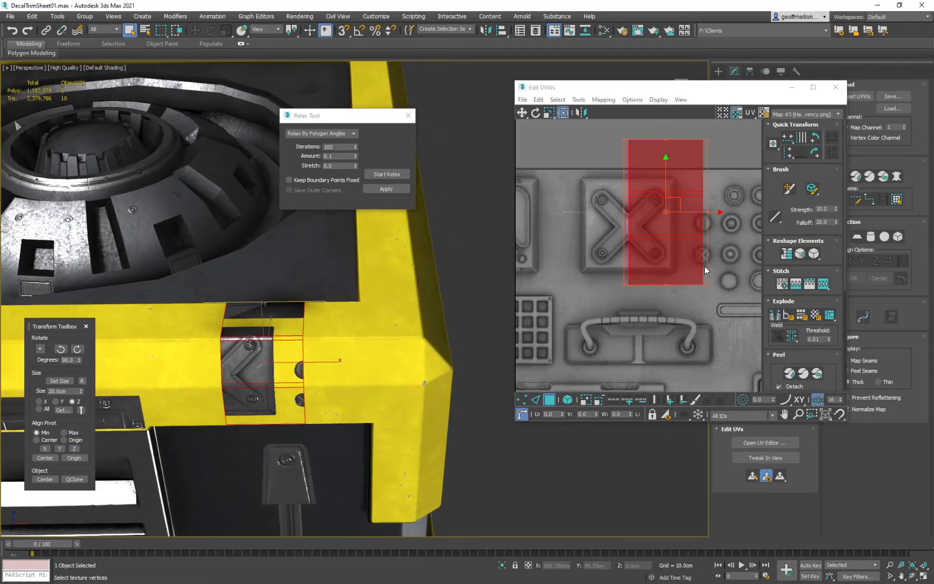
pyautogui.scroll(-2, 704, 265)
pyautogui.moveTo(704, 265); pyautogui.dragTo(548, 256, button='middle')
pyautogui.moveTo(540, 222); pyautogui.dragTo(731, 233)
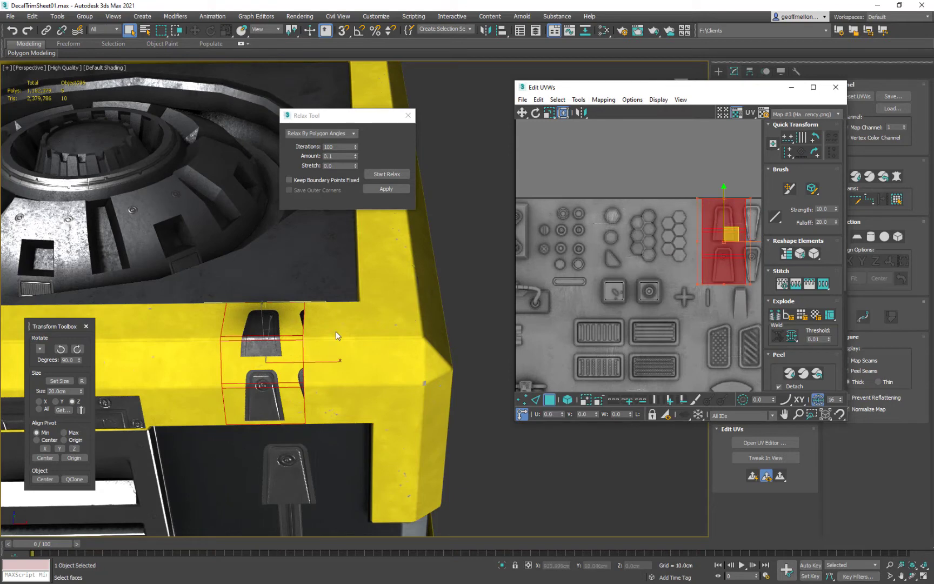
pyautogui.moveTo(336, 332); pyautogui.dragTo(287, 327, button='middle')
pyautogui.moveTo(652, 256); pyautogui.dragTo(583, 224, button='middle')
# - Shrink the UV shell and fit its width around the lower wide tapered plate with the round bolt
pyautogui.press('w')
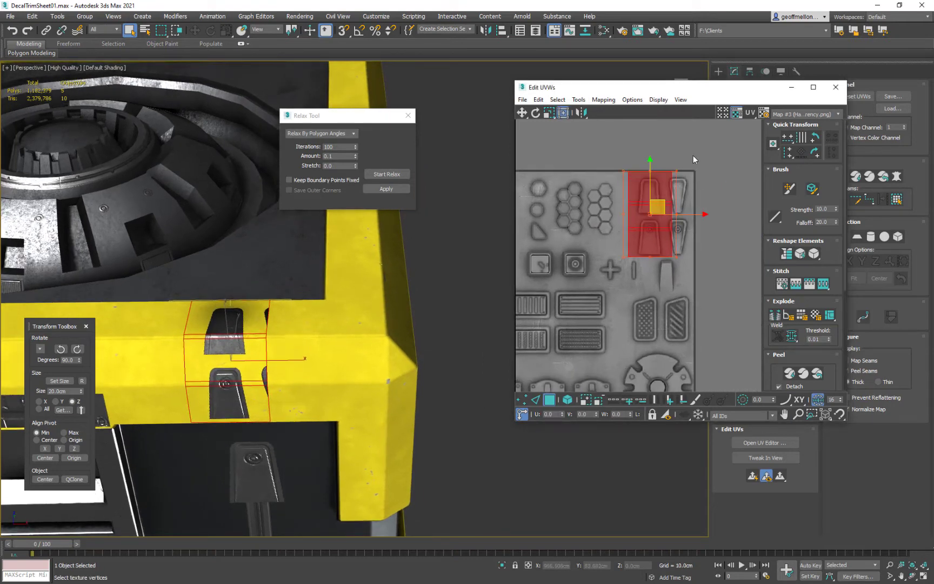
pyautogui.moveTo(676, 168); pyautogui.dragTo(677, 237)
pyautogui.scroll(4, 665, 261)
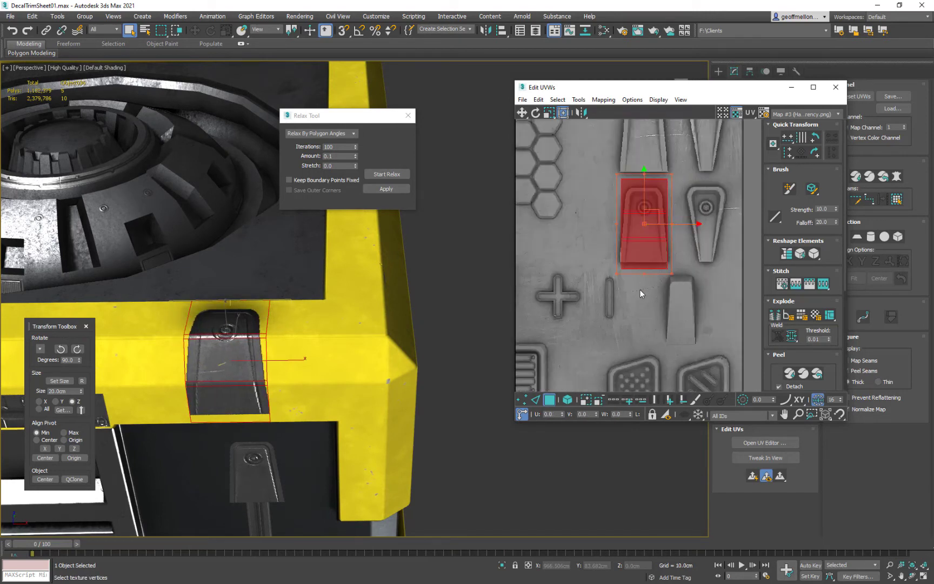
pyautogui.moveTo(620, 272); pyautogui.dragTo(677, 284)
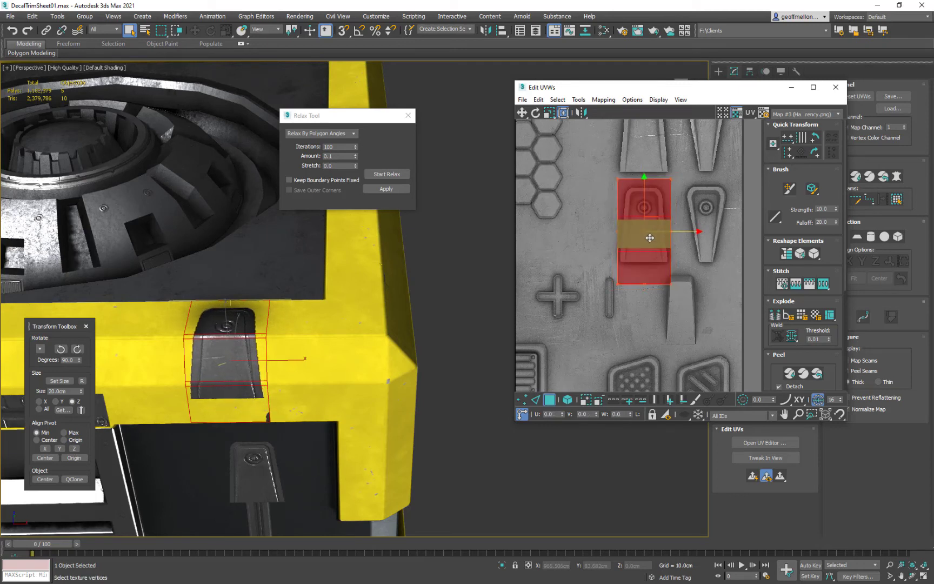
pyautogui.moveTo(644, 206)
pyautogui.mouseDown()
pyautogui.moveTo(643, 194)
pyautogui.moveTo(629, 206)
pyautogui.mouseUp()
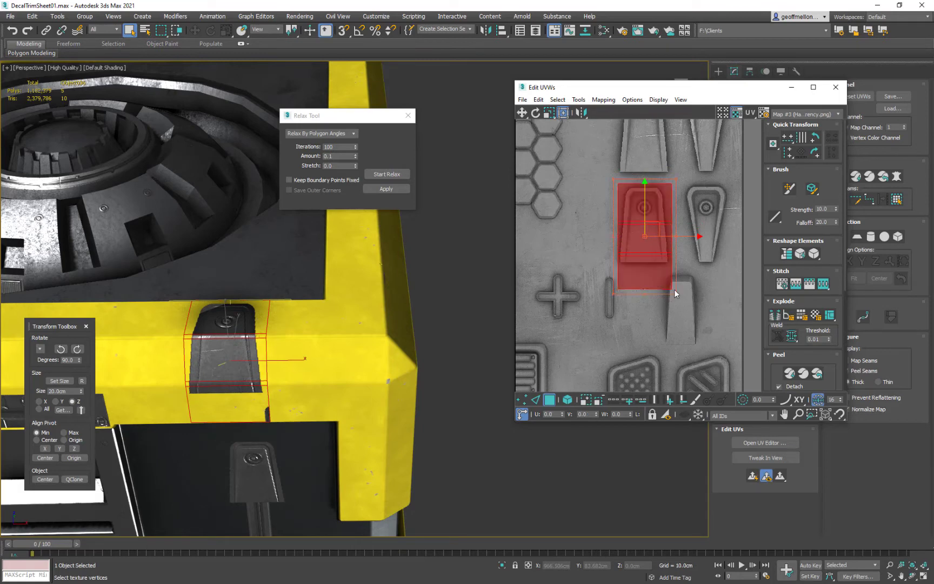
# - Close the UV editor and convert the strip to an Editable Poly
pyautogui.moveTo(313, 385)
pyautogui.keyDown('alt'); pyautogui.mouseDown(button='middle')
pyautogui.moveTo(328, 367)
pyautogui.moveTo(312, 367)
pyautogui.mouseUp(button='middle'); pyautogui.keyUp('alt')
pyautogui.moveTo(678, 252); pyautogui.dragTo(675, 270, button='middle')
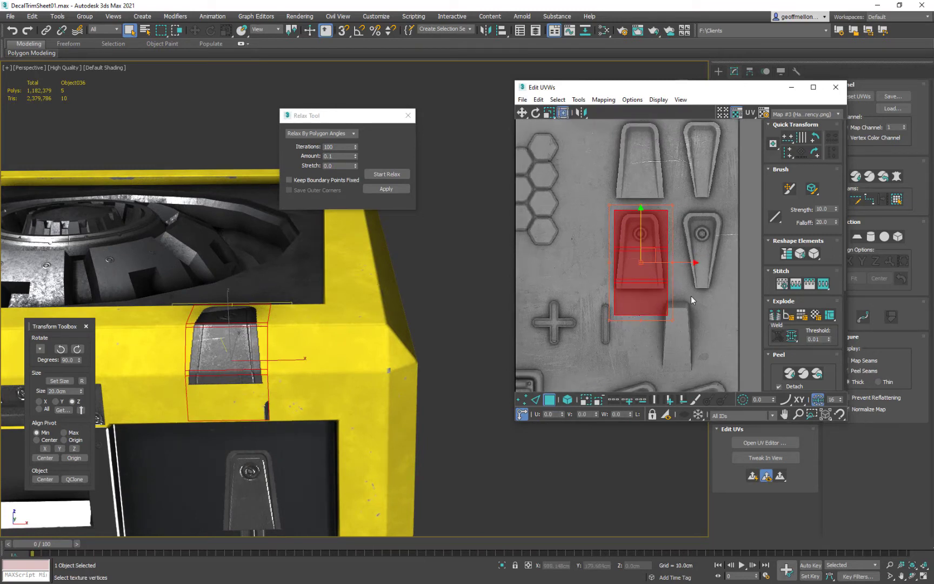
pyautogui.click(836, 89)
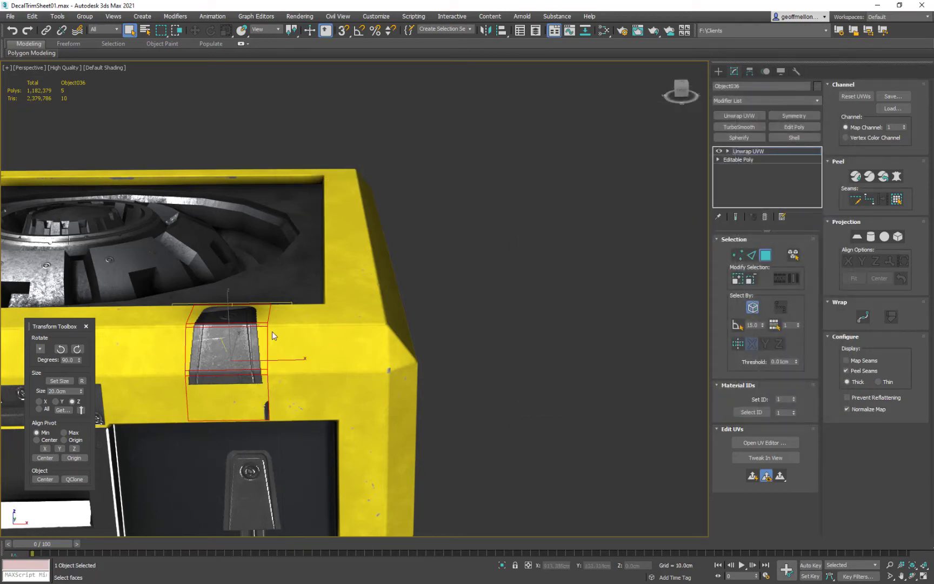
pyautogui.rightClick(227, 336)
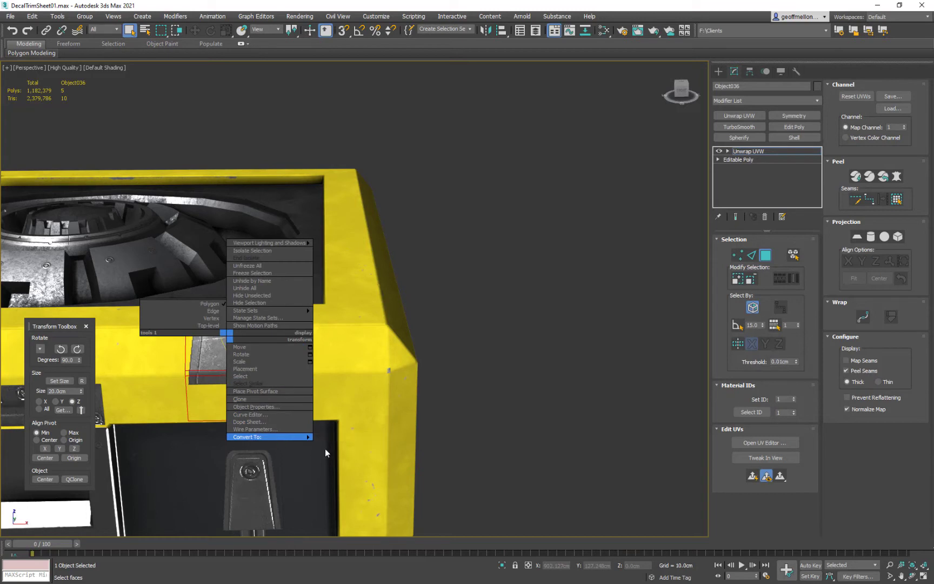
pyautogui.click(375, 441)
# - Select the two side edges of the strip's sloped middle face and connect them with a new edge
pyautogui.click(751, 250)
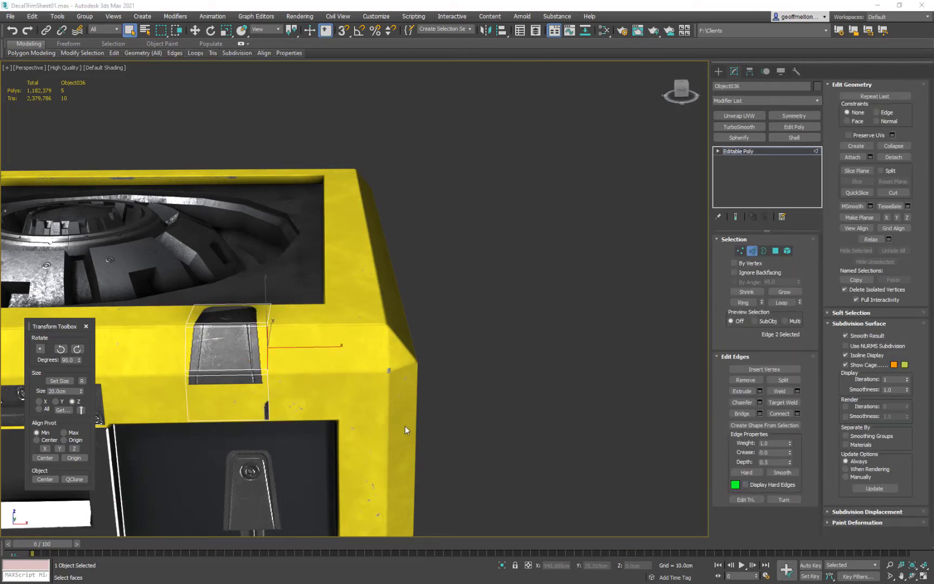
pyautogui.keyDown('alt'); pyautogui.moveTo(549, 403); pyautogui.dragTo(571, 380, button='middle'); pyautogui.keyUp('alt')
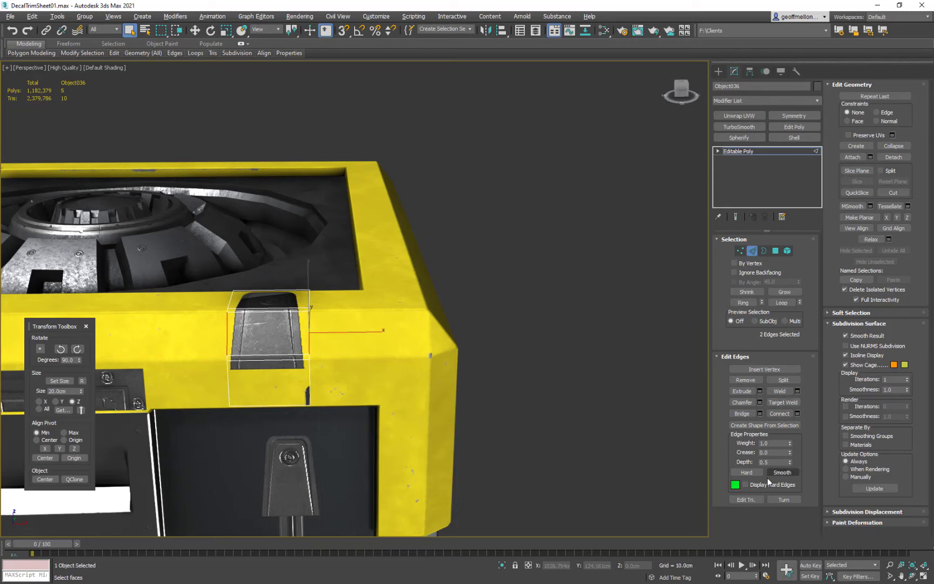
pyautogui.rightClick(525, 279)
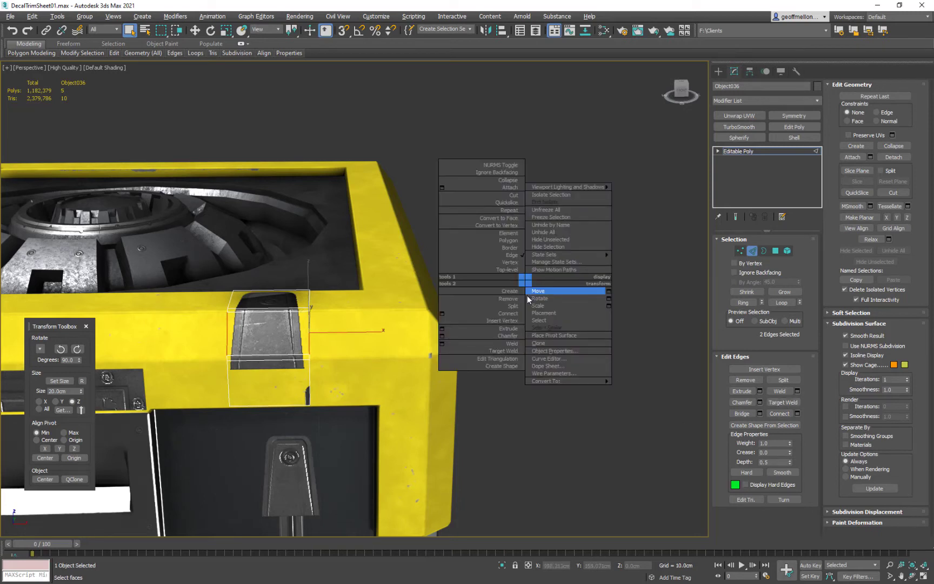
pyautogui.click(509, 328)
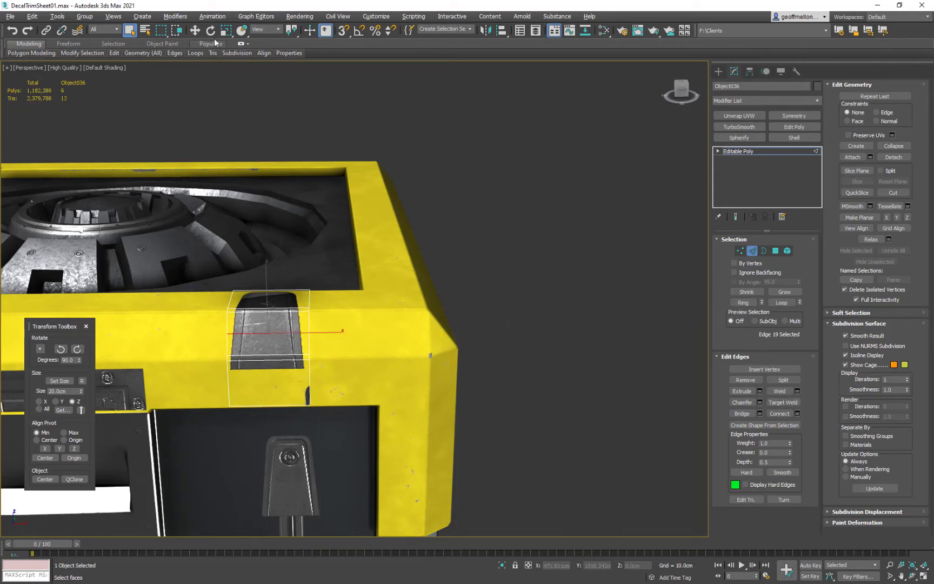
# - Expand the modeling ribbon so that its full set of polygon tools is available
pyautogui.click(246, 45)
pyautogui.click(241, 45)
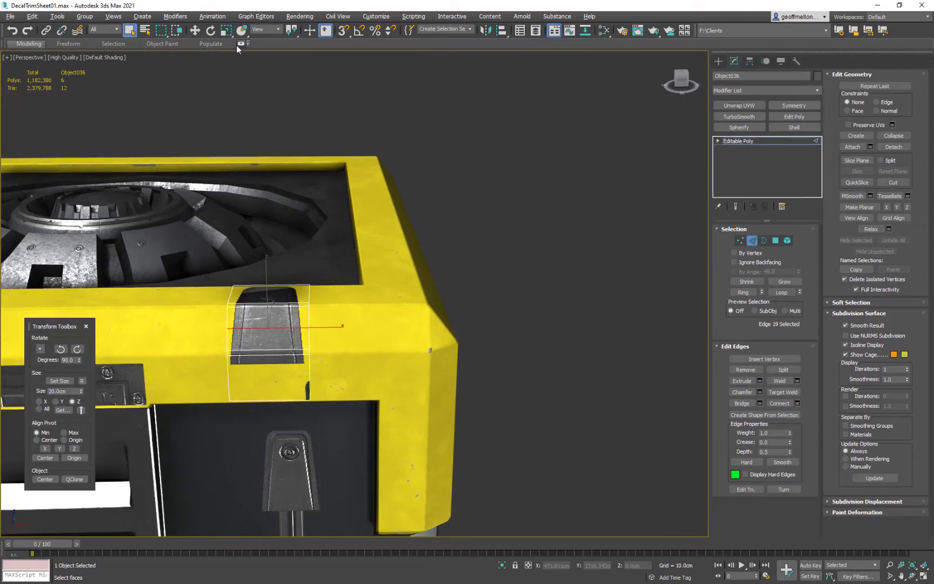
pyautogui.doubleClick(33, 44)
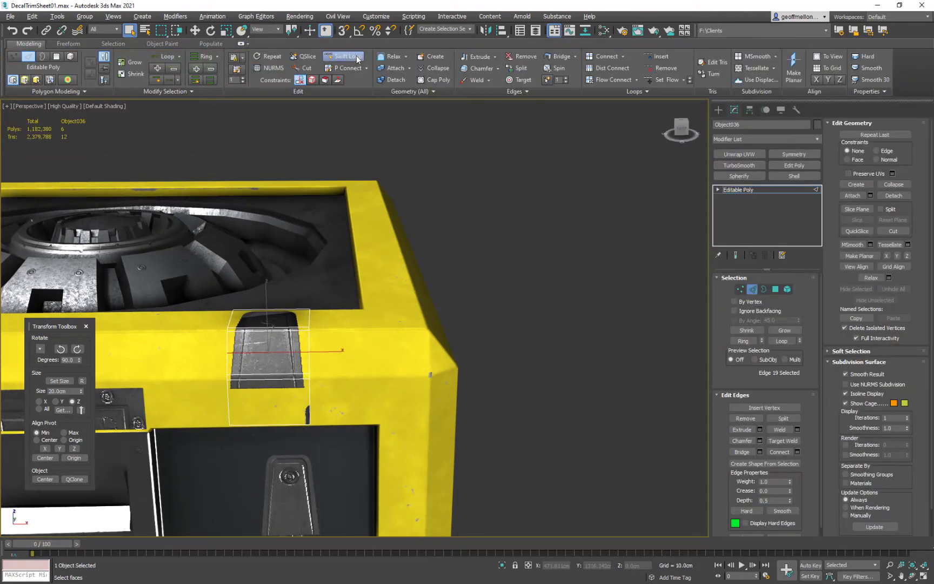
pyautogui.moveTo(316, 367); pyautogui.dragTo(354, 336, button='middle')
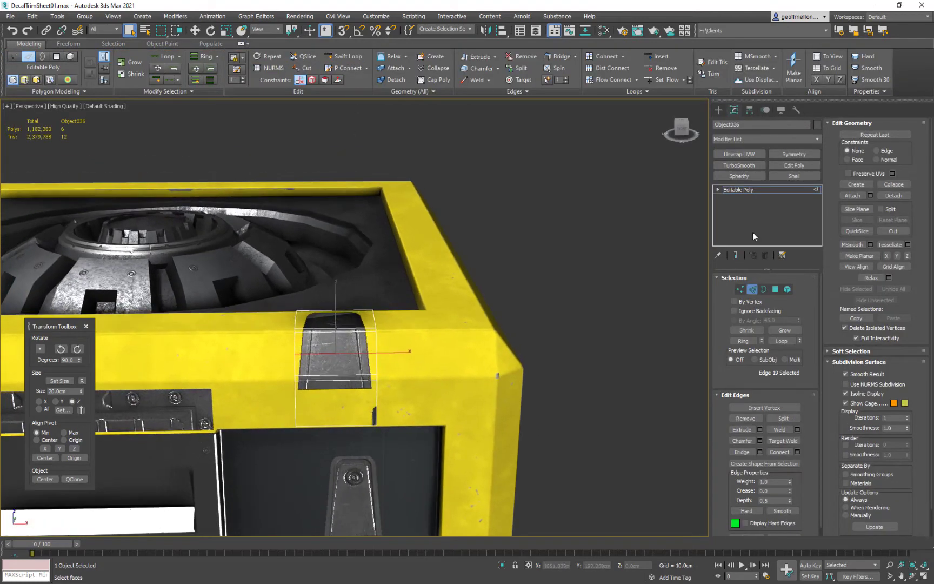
# - Add an Unwrap UVW modifier to the strip and show Map #3 behind its UVs in the UV editor
pyautogui.click(760, 290)
pyautogui.click(739, 154)
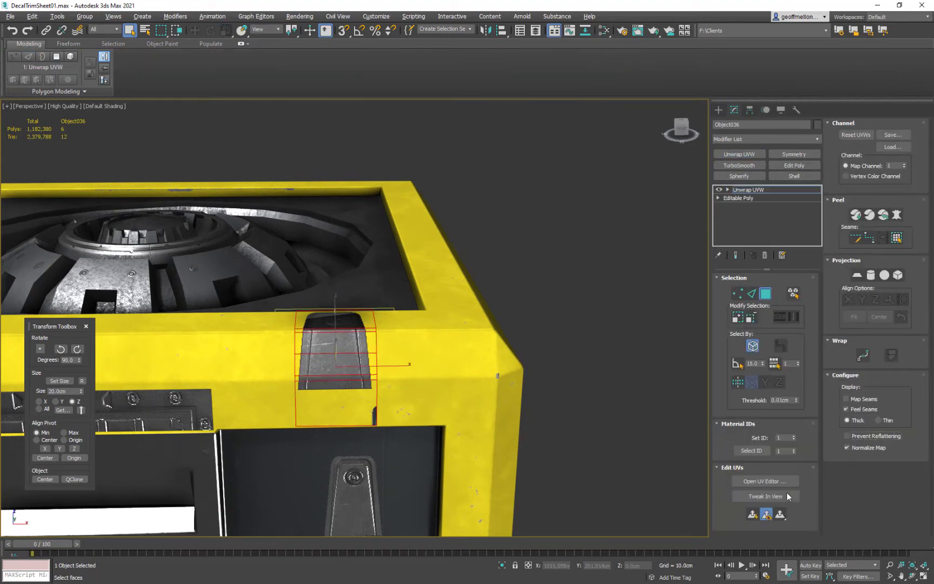
pyautogui.click(765, 480)
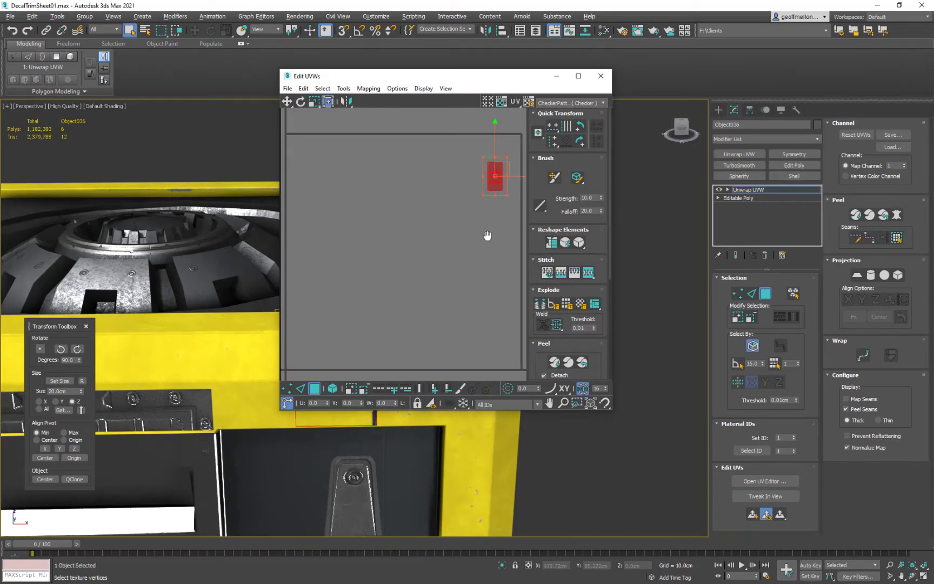
pyautogui.click(588, 104)
pyautogui.click(588, 126)
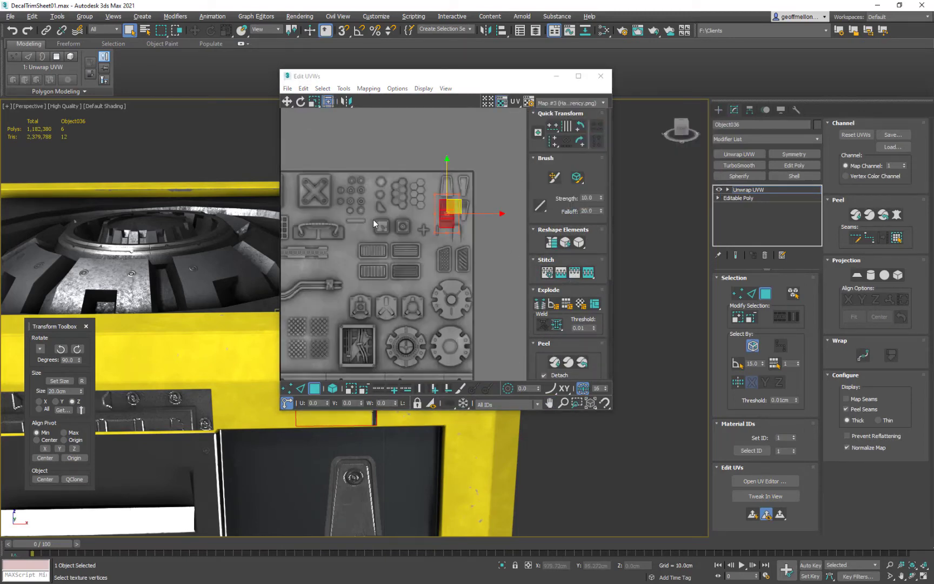
# - Select the UV faces below the new middle edge and flip them vertically
pyautogui.scroll(6, 377, 218)
pyautogui.moveTo(438, 237); pyautogui.dragTo(443, 232, button='middle')
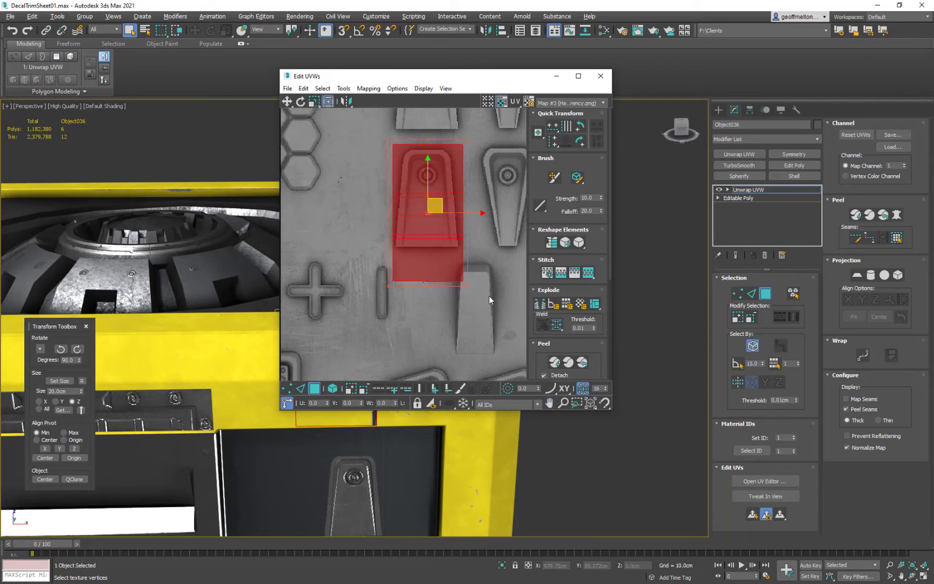
pyautogui.moveTo(343, 231); pyautogui.dragTo(479, 345)
pyautogui.click(432, 227)
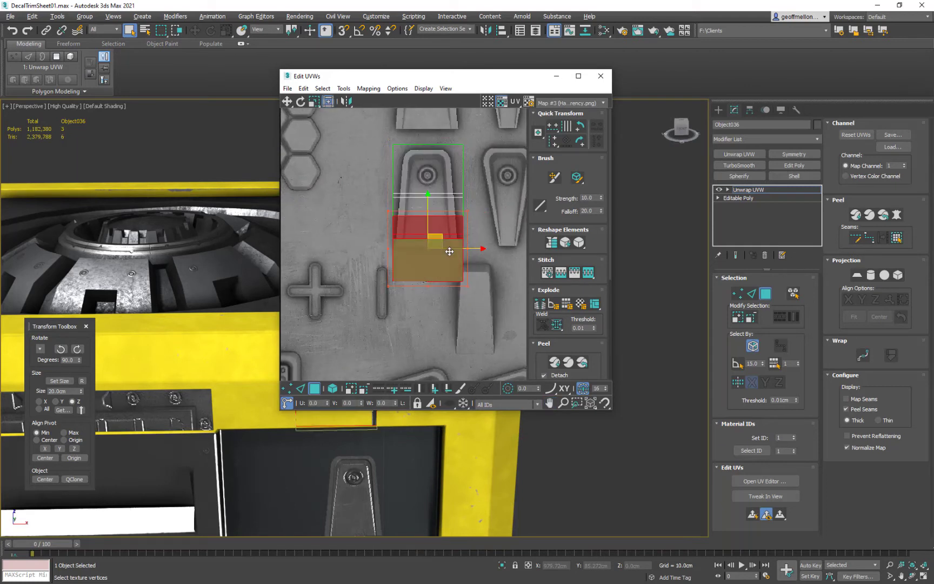
pyautogui.rightClick(440, 247)
pyautogui.click(432, 273)
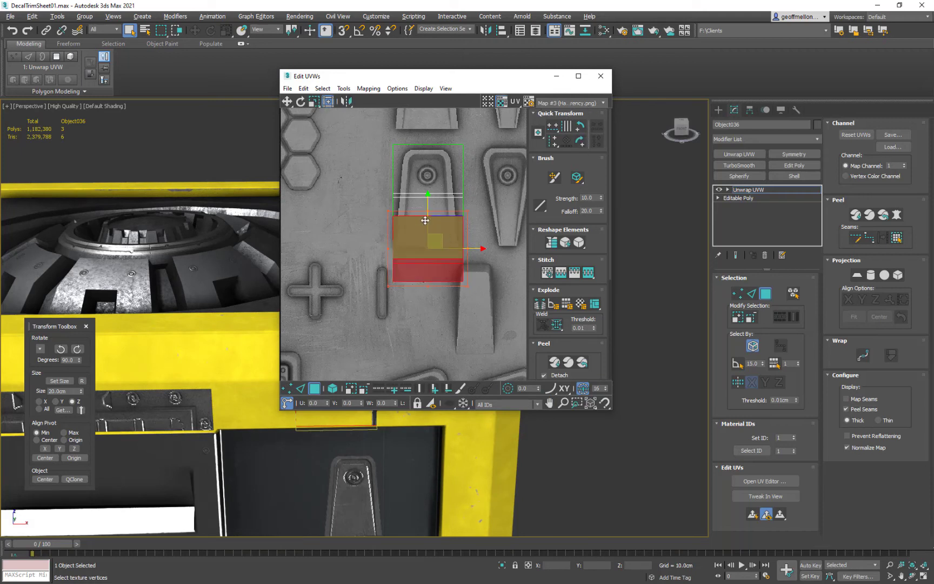
pyautogui.moveTo(427, 221); pyautogui.dragTo(427, 156)
pyautogui.moveTo(163, 337); pyautogui.dragTo(47, 274, button='middle')
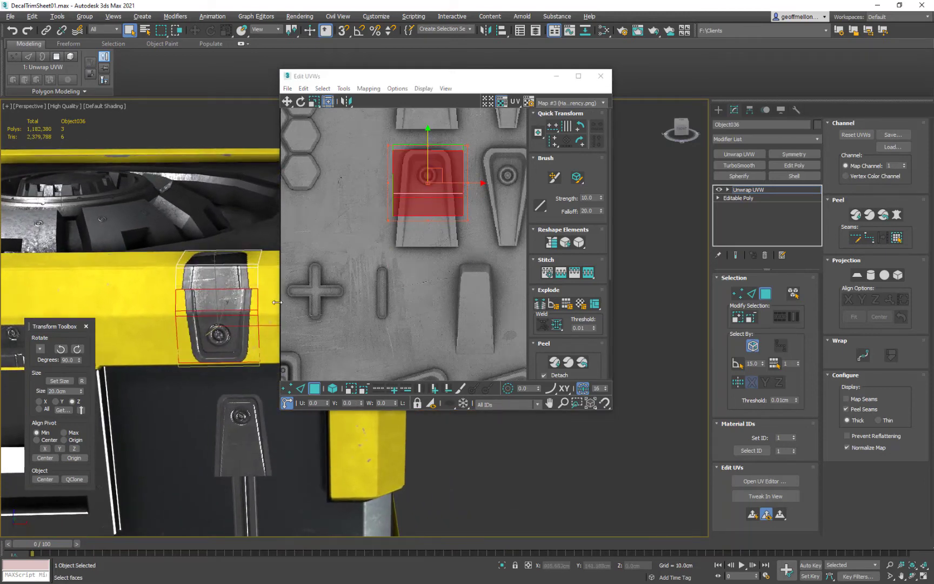
pyautogui.scroll(3, 434, 214)
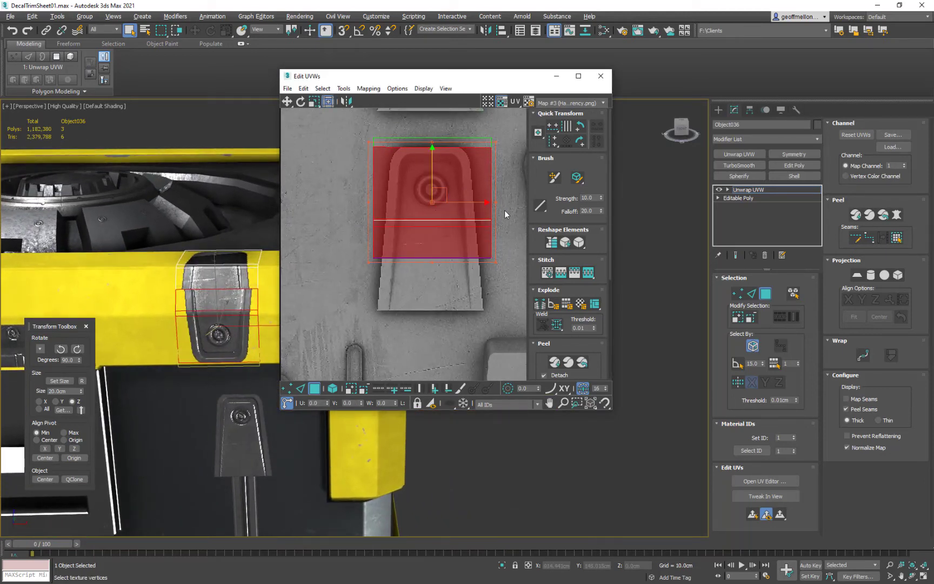
pyautogui.moveTo(433, 183); pyautogui.dragTo(430, 182)
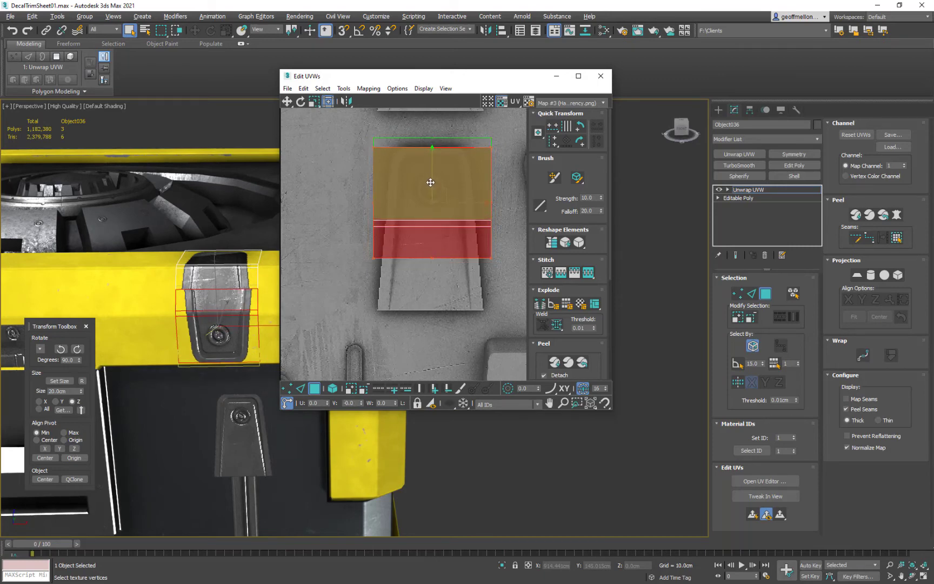
pyautogui.scroll(4, 179, 291)
pyautogui.moveTo(178, 291); pyautogui.dragTo(202, 302, button='middle')
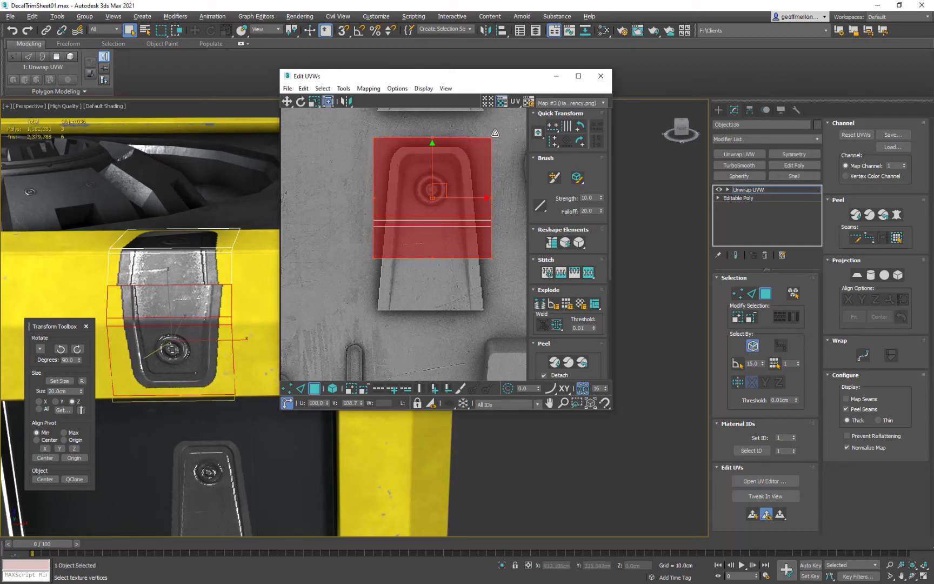
pyautogui.click(345, 101)
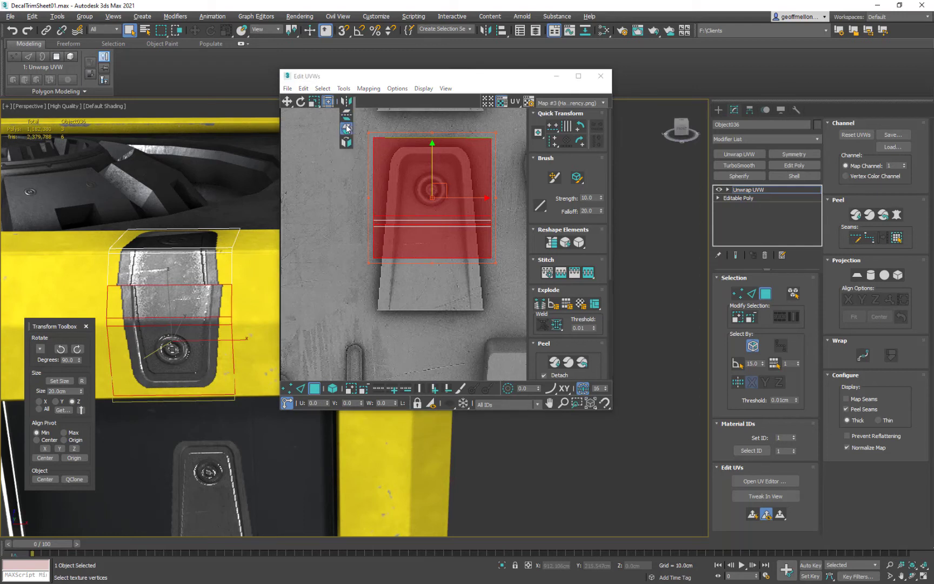
pyautogui.click(346, 116)
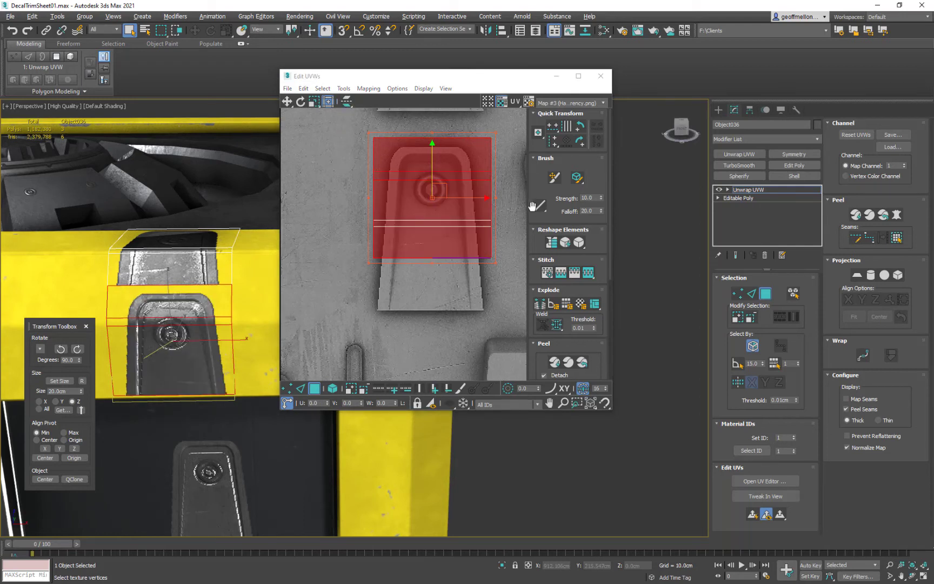
pyautogui.hotkey('ctrl', 'z')
pyautogui.hotkey('ctrl', 'z')
pyautogui.hotkey('ctrl', 'z')
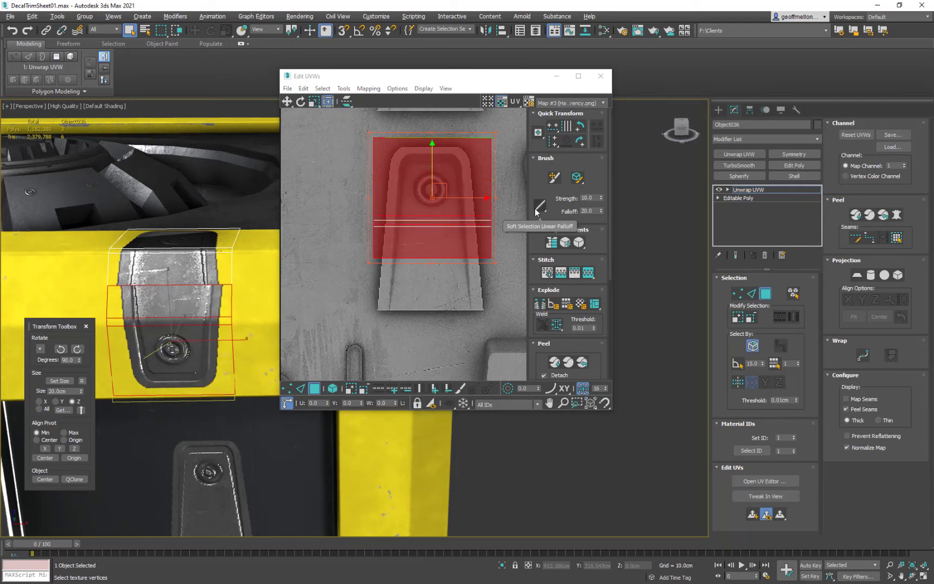
pyautogui.hotkey('ctrl', 'z')
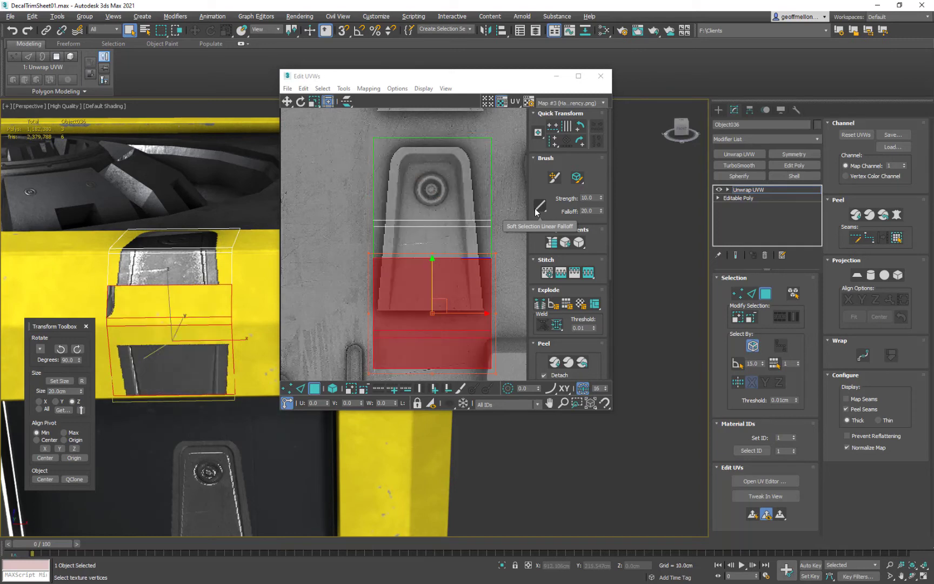
# - Flip the selected lower UV faces vertically and move them up over the bolt end of the tapered plate
pyautogui.click(344, 101)
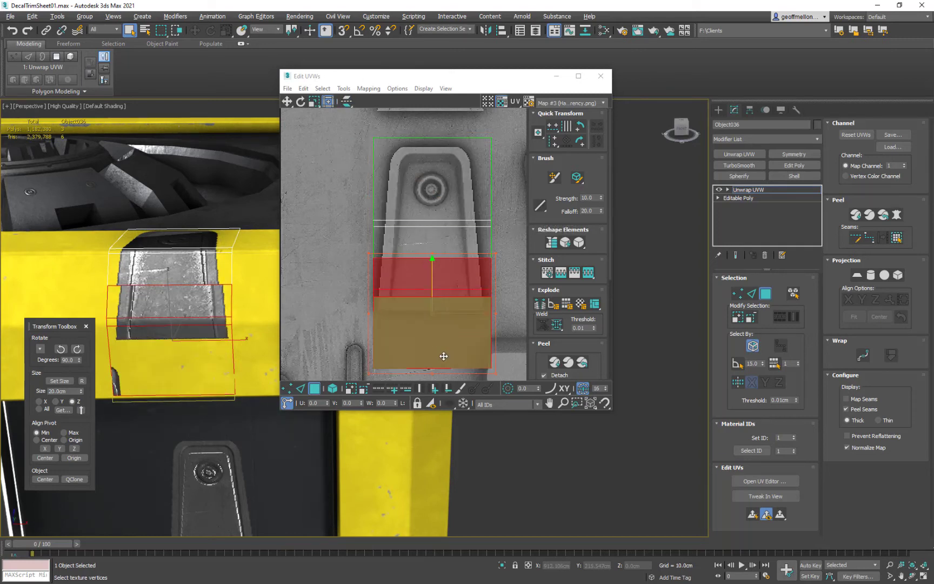
pyautogui.moveTo(432, 277); pyautogui.dragTo(436, 167)
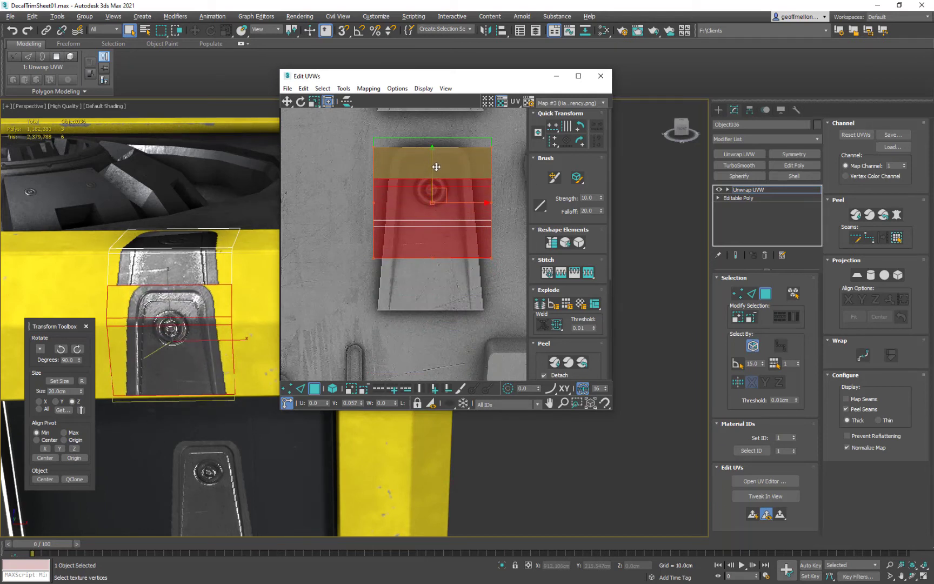
pyautogui.moveTo(436, 167); pyautogui.dragTo(436, 167)
# - Rotate the selected UV faces by 180 degrees and nudge them up to line up with the upper UV border around the plate
pyautogui.click(580, 141)
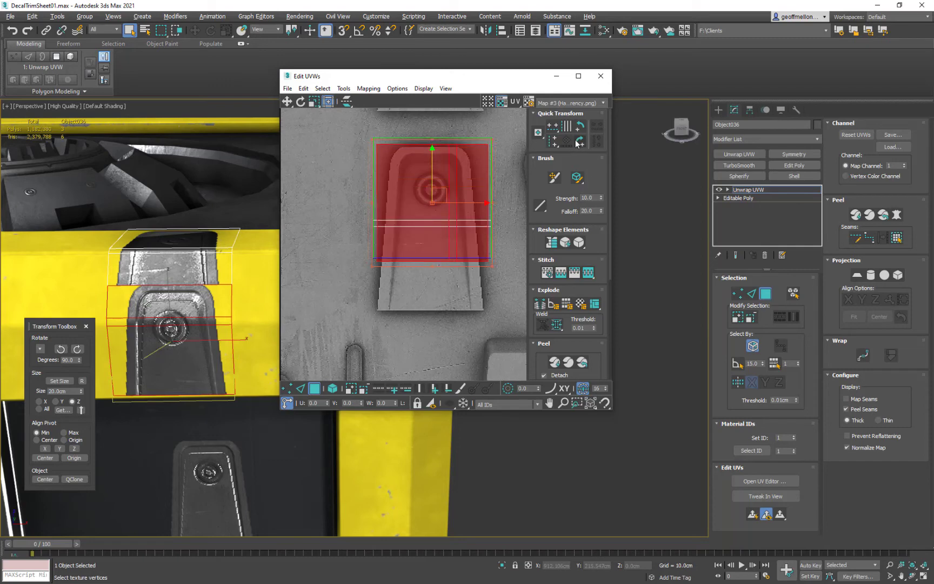
pyautogui.click(581, 141)
pyautogui.moveTo(147, 259); pyautogui.dragTo(202, 255, button='middle')
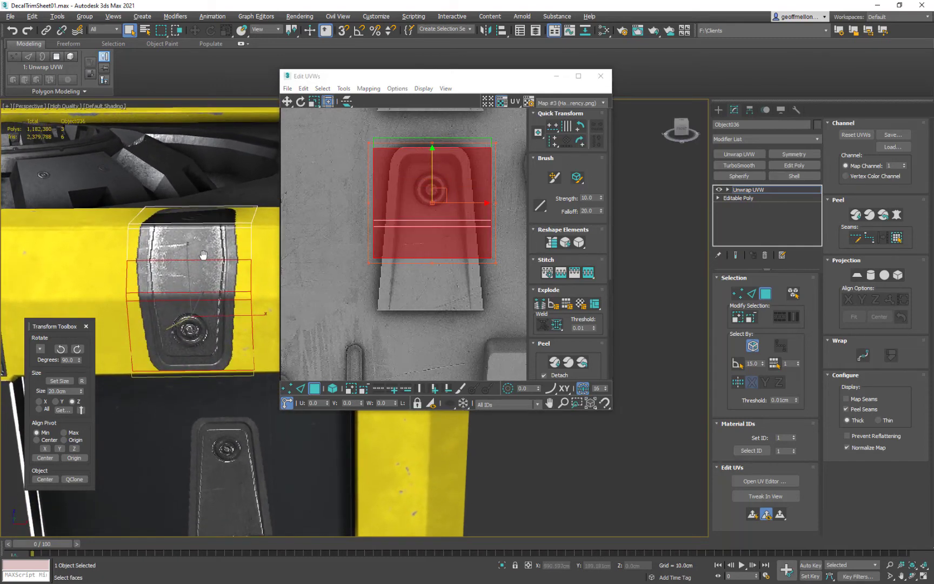
pyautogui.moveTo(496, 145); pyautogui.dragTo(497, 131)
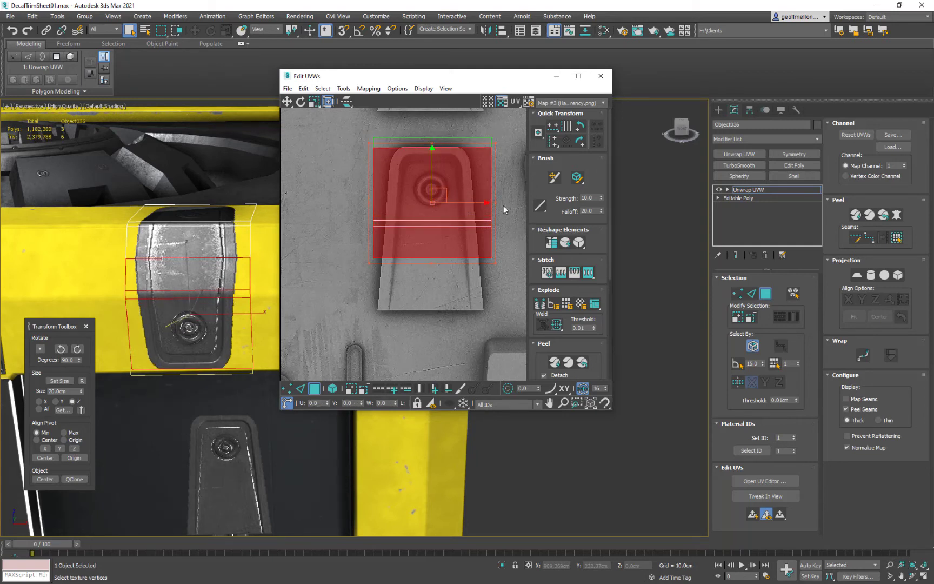
pyautogui.click(430, 169)
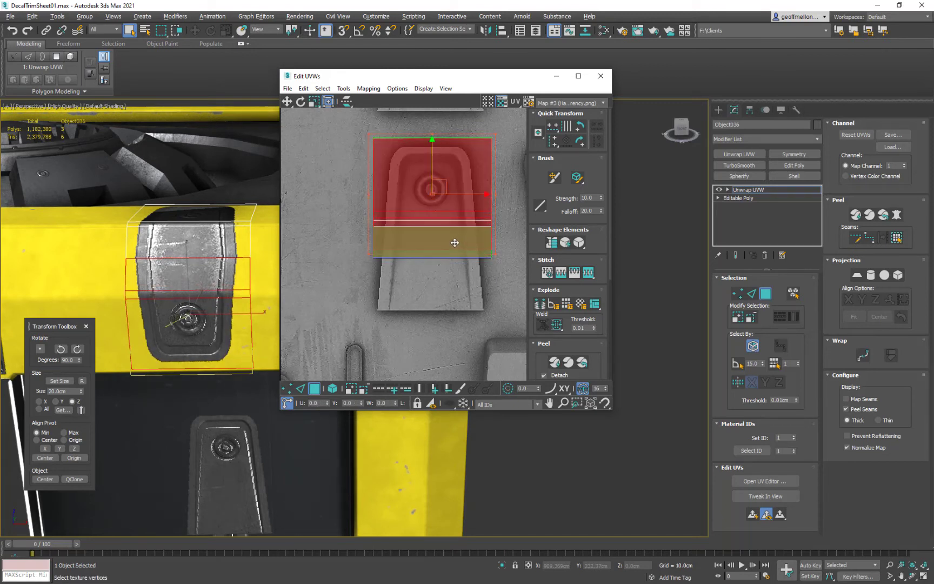
# - Stretch the UVs of the strip's middle faces downward to meet the adjoining UV border and close the UV editor
pyautogui.click(230, 276)
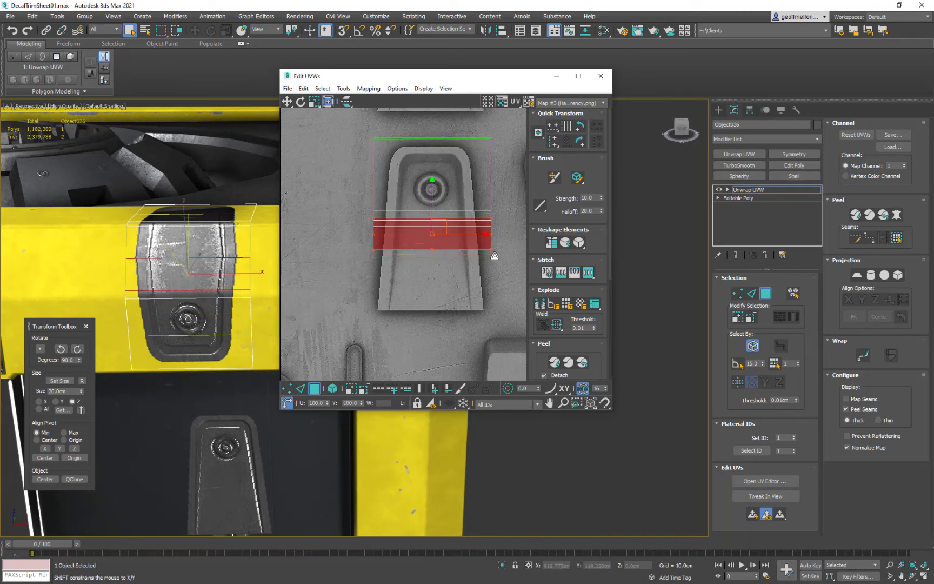
pyautogui.moveTo(493, 254); pyautogui.dragTo(495, 265)
pyautogui.moveTo(274, 289); pyautogui.dragTo(247, 273, button='middle')
pyautogui.click(238, 249)
pyautogui.scroll(-5, 239, 247)
pyautogui.click(599, 75)
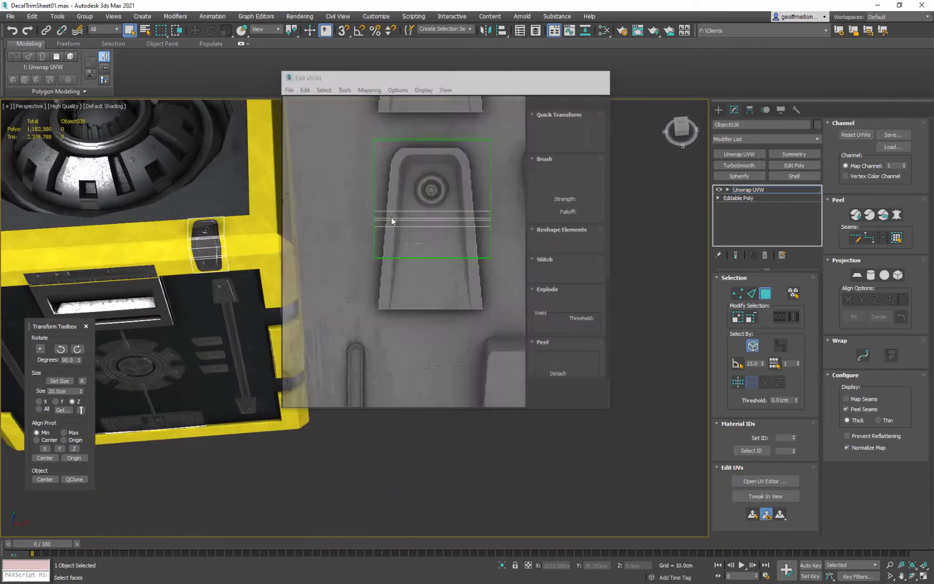
# - Leave UV face selection and convert the unwrapped strip to an Editable Poly
pyautogui.moveTo(315, 222); pyautogui.dragTo(474, 265, button='middle')
pyautogui.click(489, 307)
pyautogui.keyDown('alt'); pyautogui.moveTo(489, 307); pyautogui.dragTo(559, 292, button='middle'); pyautogui.keyUp('alt')
pyautogui.moveTo(573, 351); pyautogui.dragTo(528, 311, button='middle')
pyautogui.scroll(-3, 577, 302)
pyautogui.keyDown('alt'); pyautogui.moveTo(528, 311); pyautogui.dragTo(560, 360, button='middle'); pyautogui.keyUp('alt')
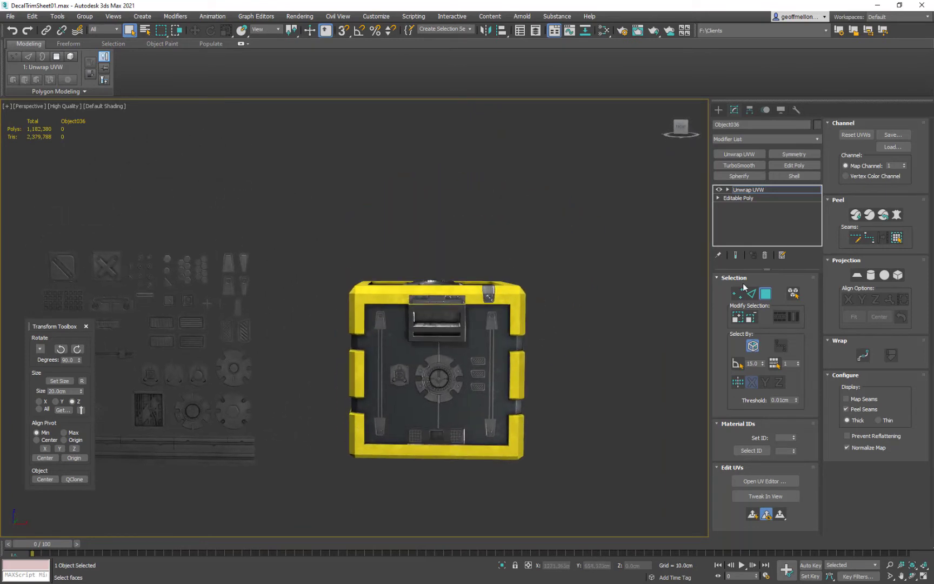
pyautogui.click(767, 298)
pyautogui.rightClick(585, 238)
pyautogui.moveTo(648, 338)
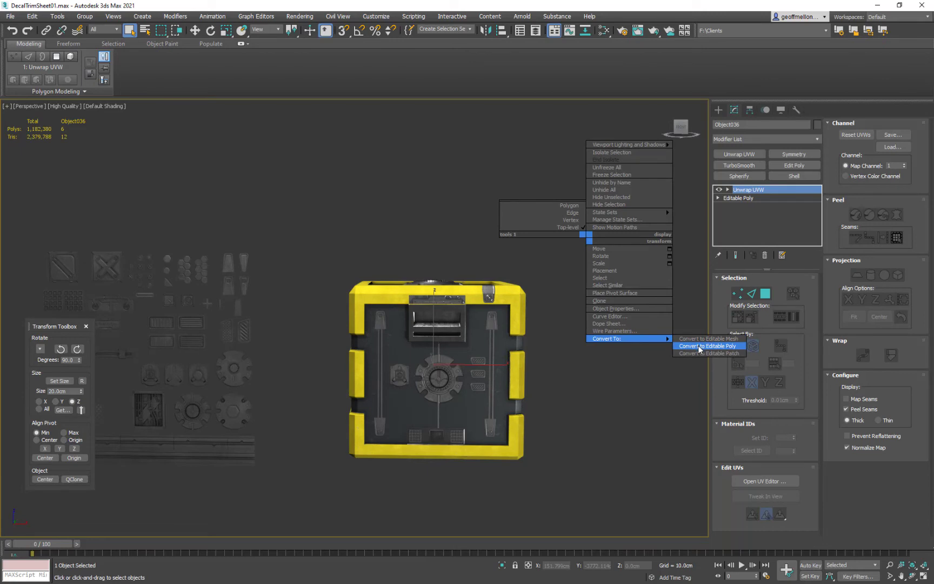
pyautogui.click(699, 345)
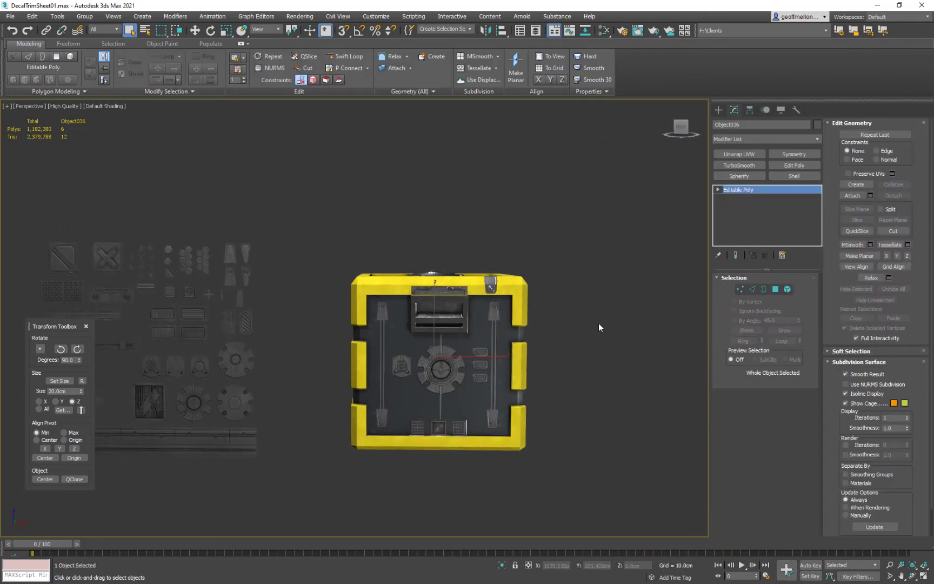
# - Mirror the strip around the crate with two Symmetry modifiers, one on the X axis and one on Y with Flip enabled
pyautogui.moveTo(598, 327); pyautogui.dragTo(586, 325, button='middle')
pyautogui.click(794, 154)
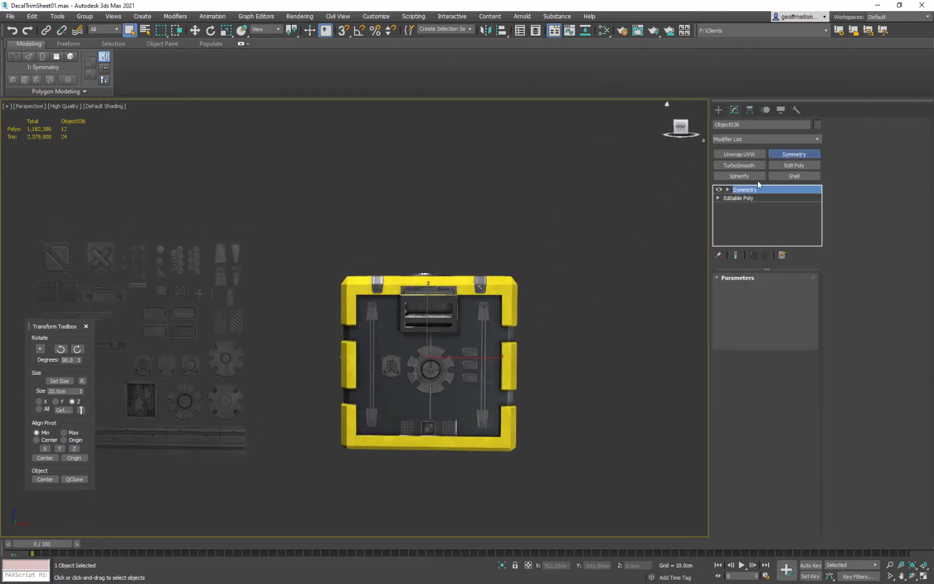
pyautogui.keyDown('alt'); pyautogui.moveTo(431, 255); pyautogui.dragTo(588, 277, button='middle'); pyautogui.keyUp('alt')
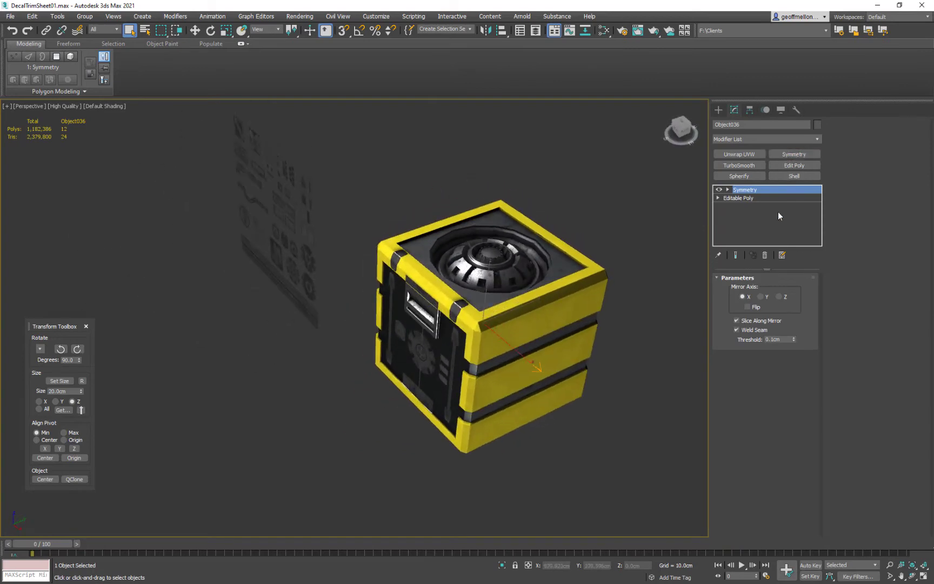
pyautogui.click(794, 154)
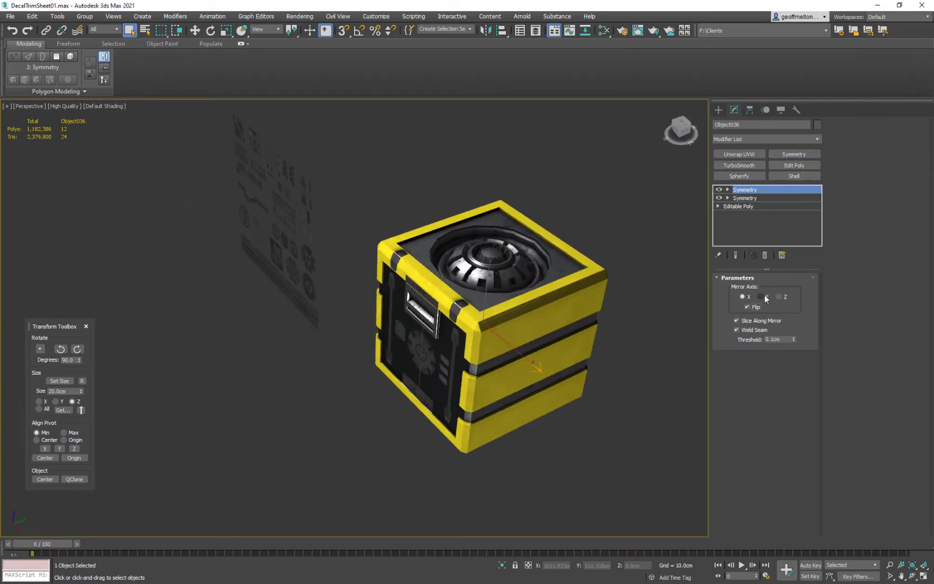
pyautogui.click(766, 297)
pyautogui.moveTo(668, 353)
pyautogui.keyDown('alt'); pyautogui.mouseDown(button='middle')
pyautogui.moveTo(603, 329)
pyautogui.moveTo(480, 320)
pyautogui.moveTo(564, 309)
pyautogui.moveTo(611, 335)
pyautogui.moveTo(655, 342)
pyautogui.mouseUp(button='middle'); pyautogui.keyUp('alt')
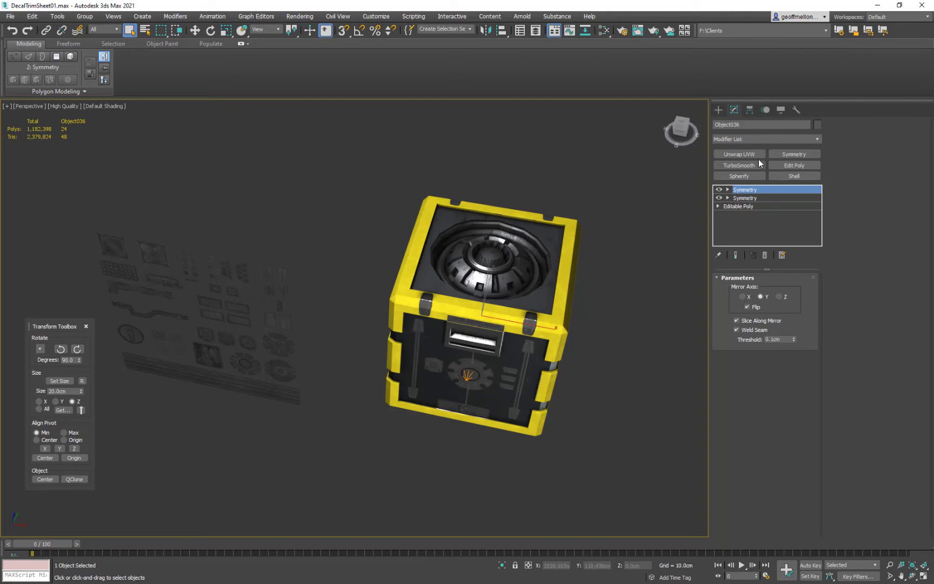
pyautogui.click(793, 154)
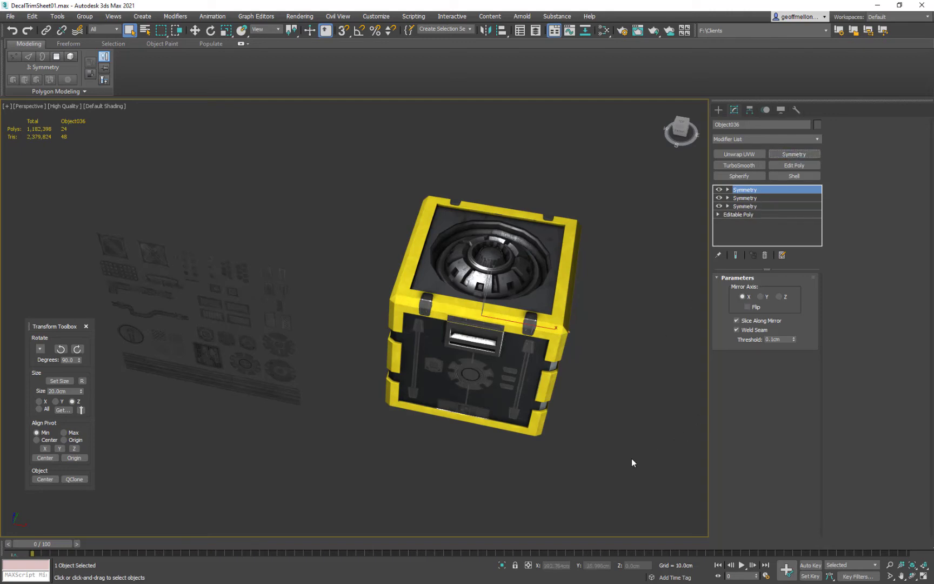
pyautogui.press('e')
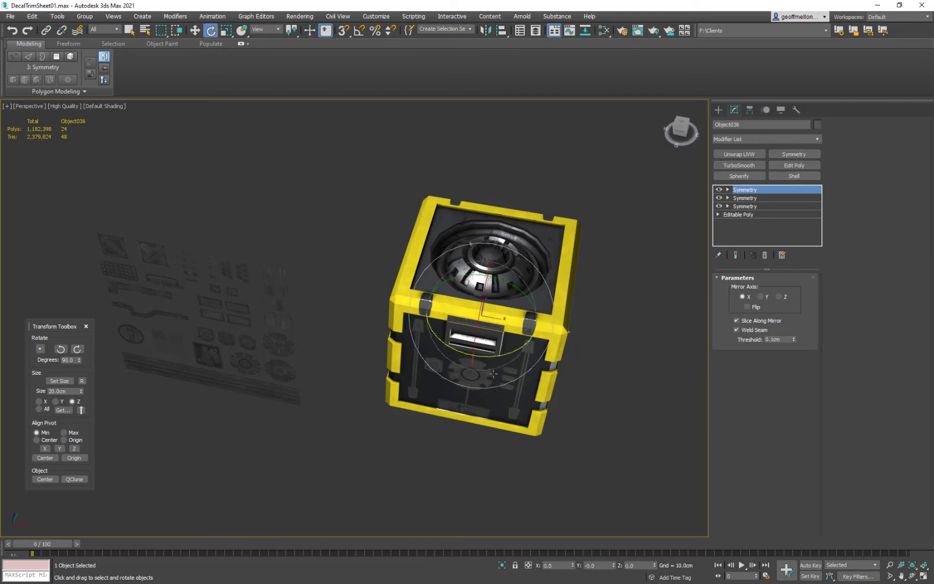
pyautogui.moveTo(508, 354); pyautogui.dragTo(520, 354)
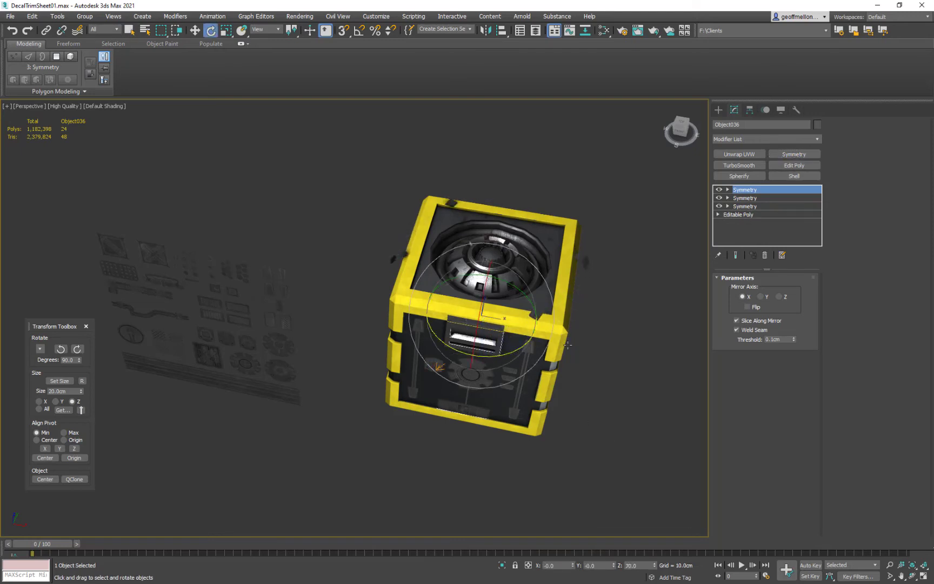
pyautogui.hotkey('ctrl', 'z')
pyautogui.click(751, 192)
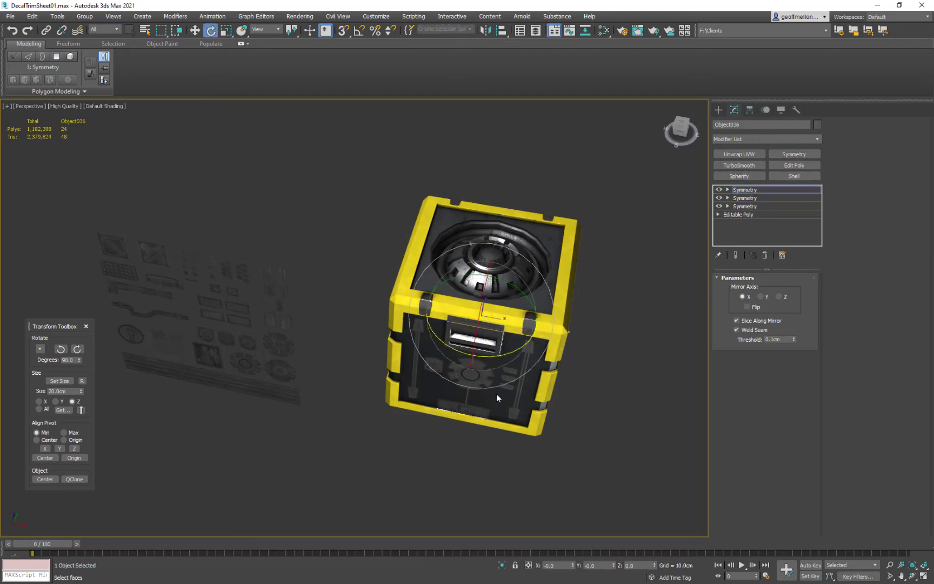
pyautogui.moveTo(493, 355); pyautogui.dragTo(514, 358)
pyautogui.keyDown('alt'); pyautogui.moveTo(458, 342); pyautogui.dragTo(440, 284, button='middle'); pyautogui.keyUp('alt')
pyautogui.click(764, 254)
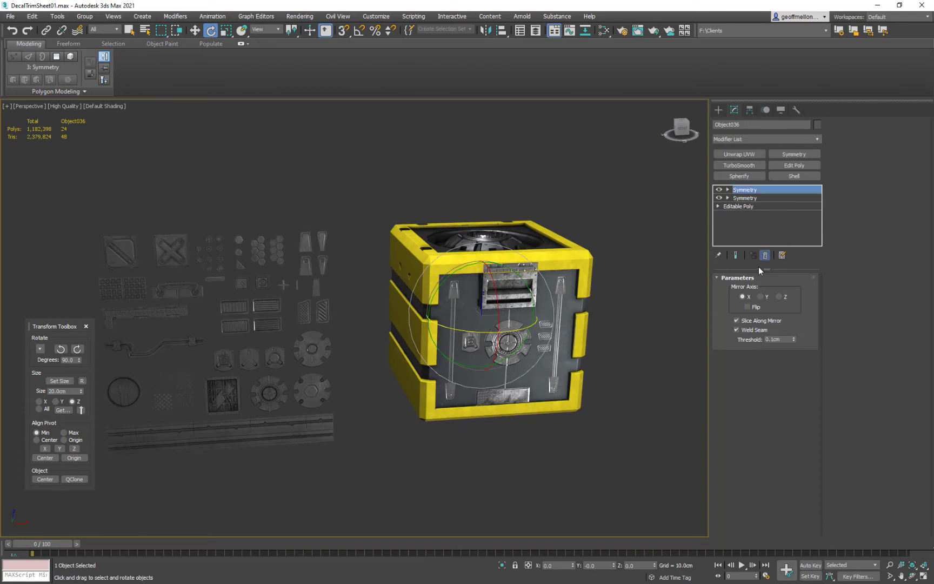
# - Make one copy of the mirrored strips rotated 90 degrees about the crate's vertical axis
pyautogui.keyDown('alt'); pyautogui.moveTo(630, 302); pyautogui.dragTo(601, 333, button='middle'); pyautogui.keyUp('alt')
pyautogui.keyDown('shift'); pyautogui.moveTo(492, 335); pyautogui.dragTo(536, 330); pyautogui.keyUp('shift')
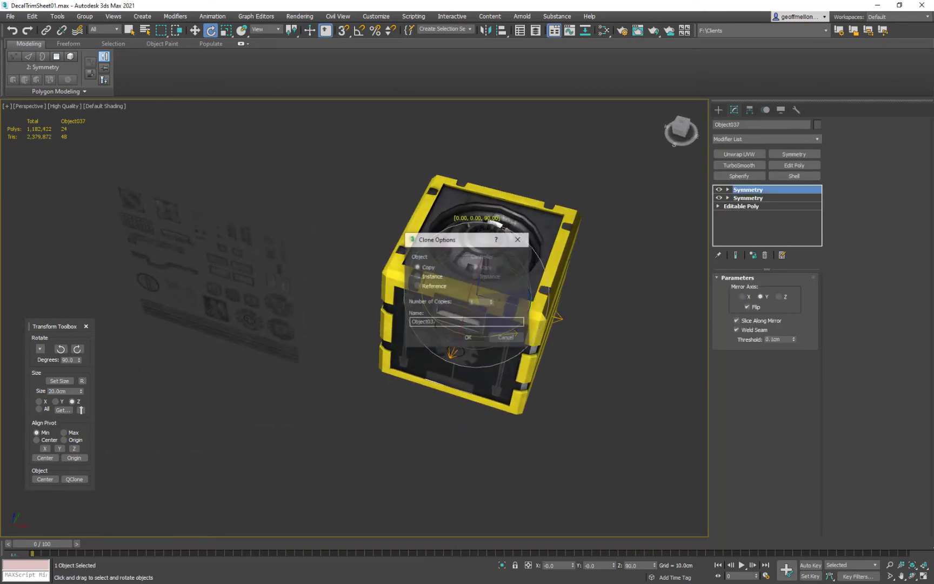
pyautogui.click(466, 331)
pyautogui.moveTo(467, 331)
pyautogui.keyDown('alt'); pyautogui.mouseDown(button='middle')
pyautogui.moveTo(449, 282)
pyautogui.moveTo(545, 296)
pyautogui.mouseUp(button='middle'); pyautogui.keyUp('alt')
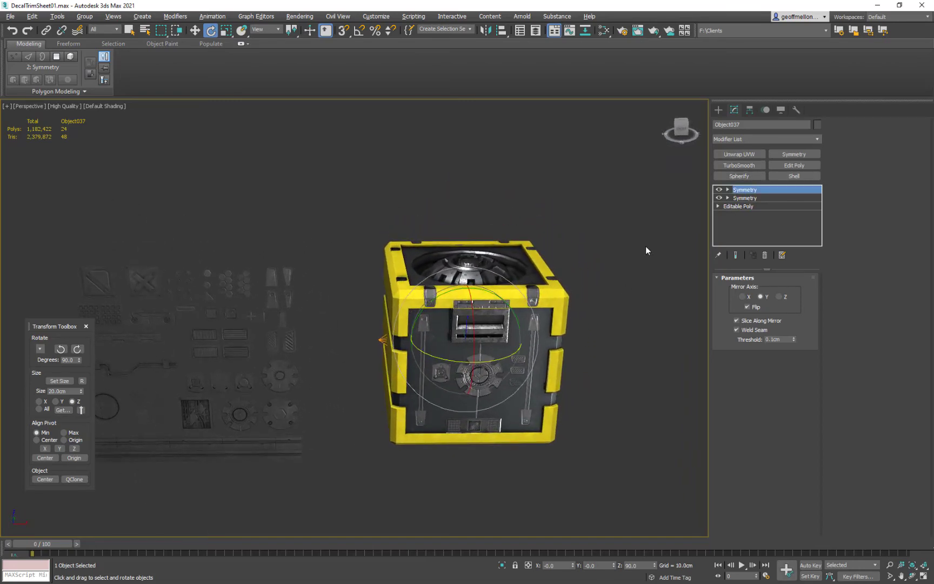
# - Select the rotated strip copy's base element beneath its Symmetry modifiers and move it outward along X over the crate's rim
pyautogui.click(748, 206)
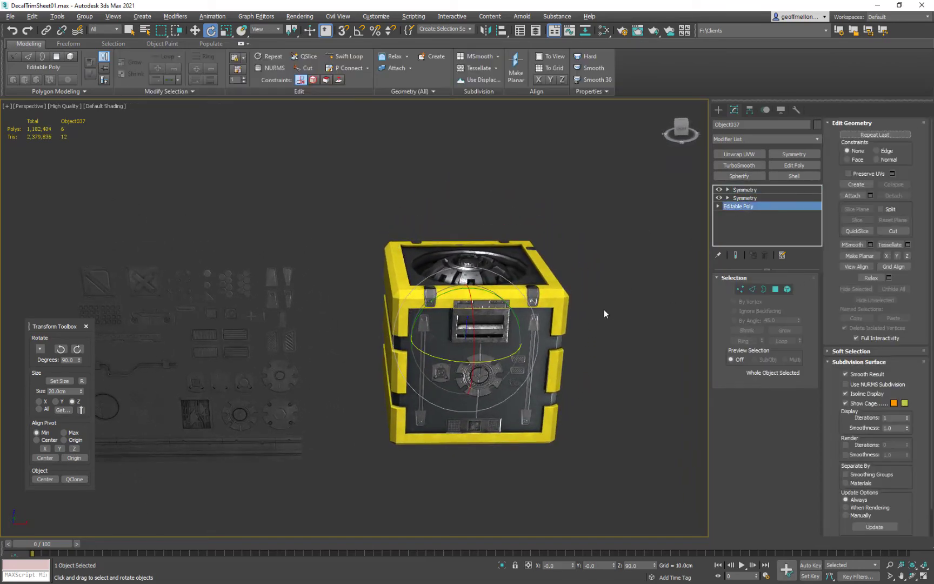
pyautogui.keyDown('alt'); pyautogui.moveTo(621, 314); pyautogui.dragTo(553, 327, button='middle'); pyautogui.keyUp('alt')
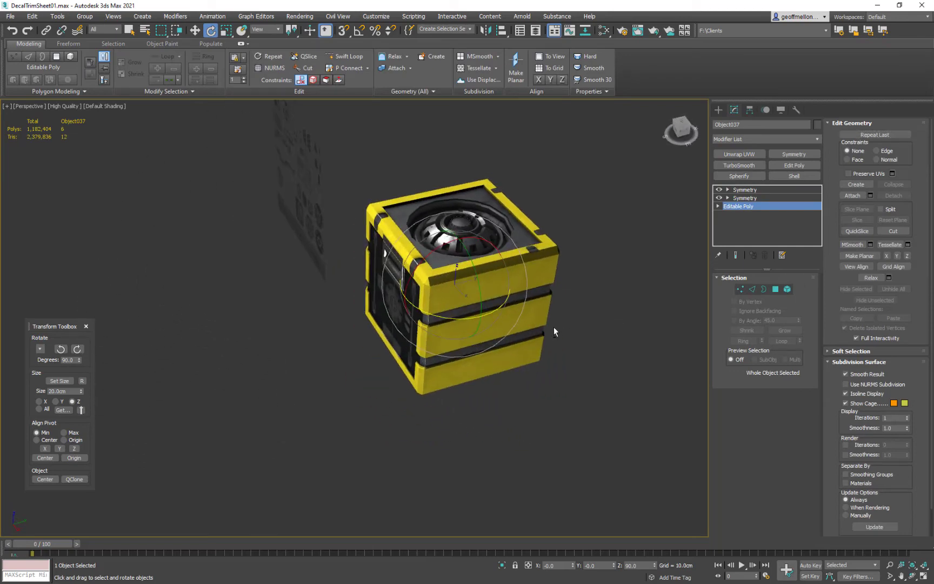
pyautogui.press('4')
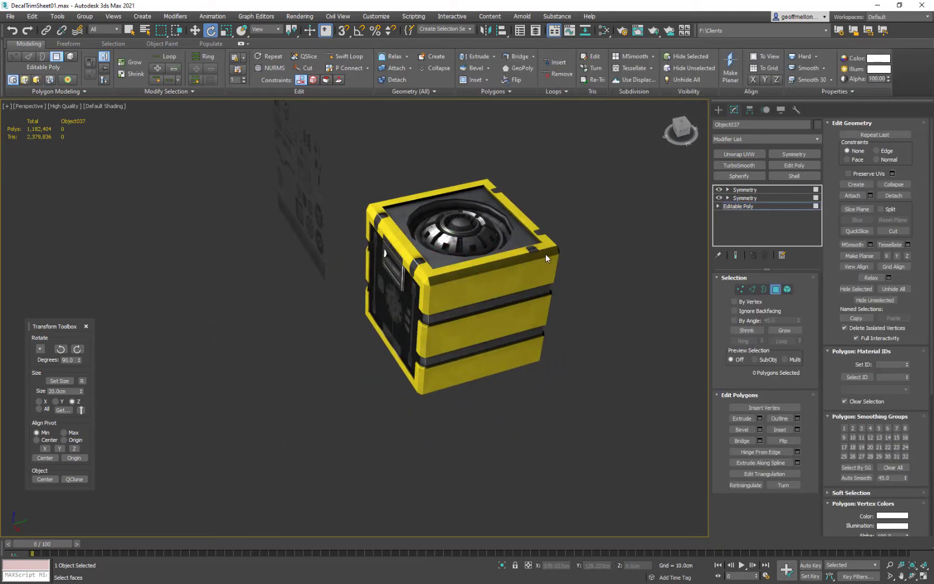
pyautogui.press('5')
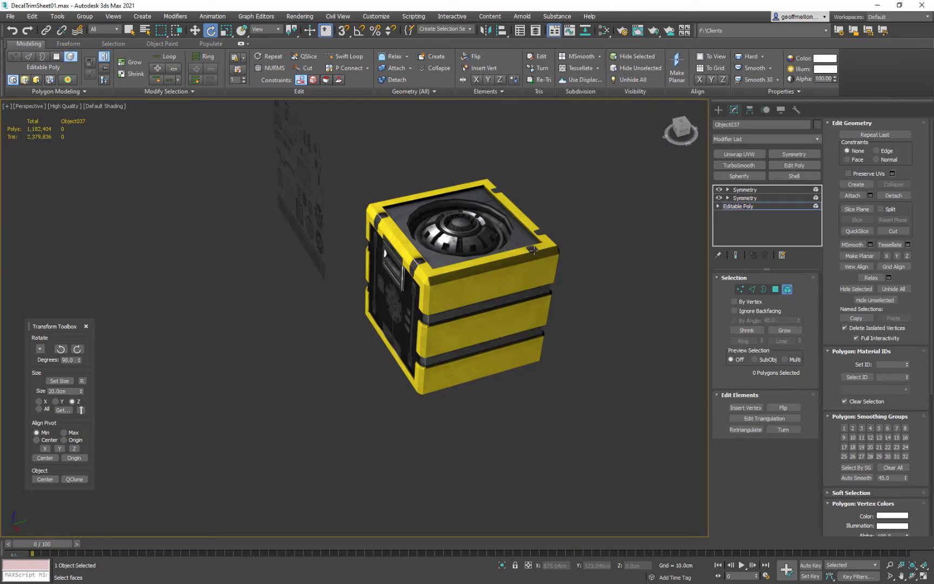
pyautogui.click(534, 250)
pyautogui.moveTo(532, 266); pyautogui.dragTo(530, 271, button='middle')
pyautogui.scroll(4, 529, 271)
pyautogui.press('w')
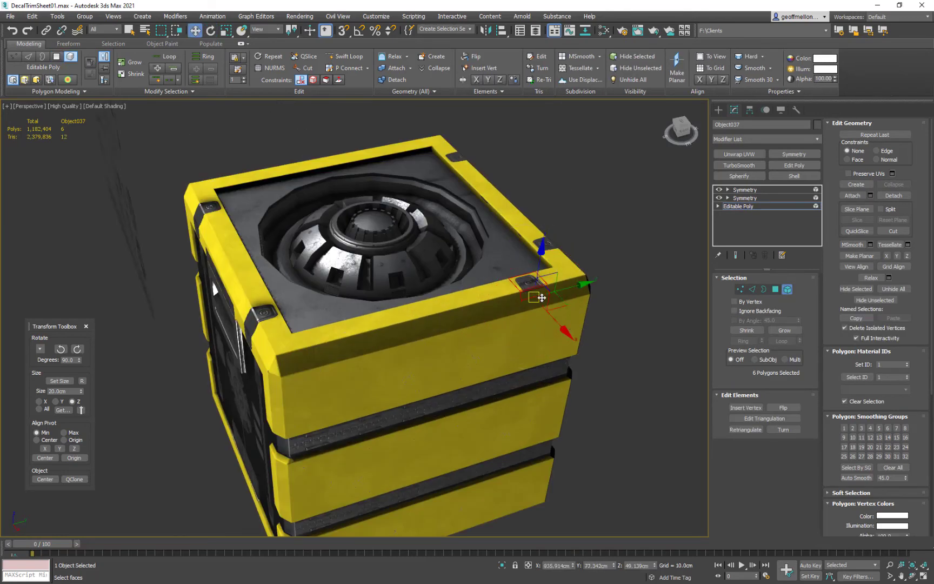
pyautogui.moveTo(555, 322); pyautogui.dragTo(556, 325)
# - Move the six vertices at the strip's upper end inward along X so they sit over the crate's top rim
pyautogui.keyDown('alt'); pyautogui.moveTo(557, 326); pyautogui.dragTo(605, 283, button='middle'); pyautogui.keyUp('alt')
pyautogui.scroll(5, 541, 279)
pyautogui.keyDown('alt'); pyautogui.moveTo(561, 307); pyautogui.dragTo(571, 313, button='middle'); pyautogui.keyUp('alt')
pyautogui.press('1')
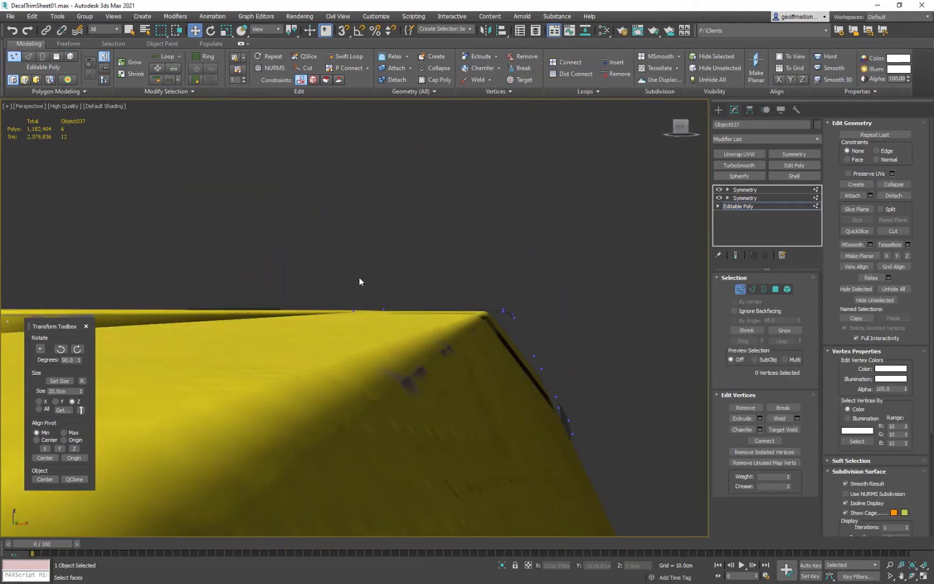
pyautogui.moveTo(562, 356); pyautogui.dragTo(562, 357)
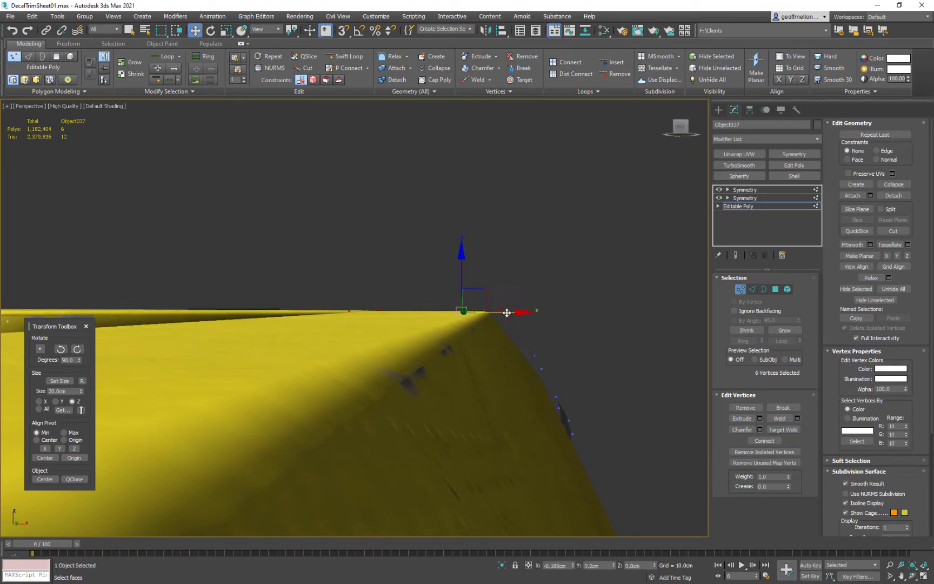
pyautogui.moveTo(490, 311); pyautogui.dragTo(464, 312)
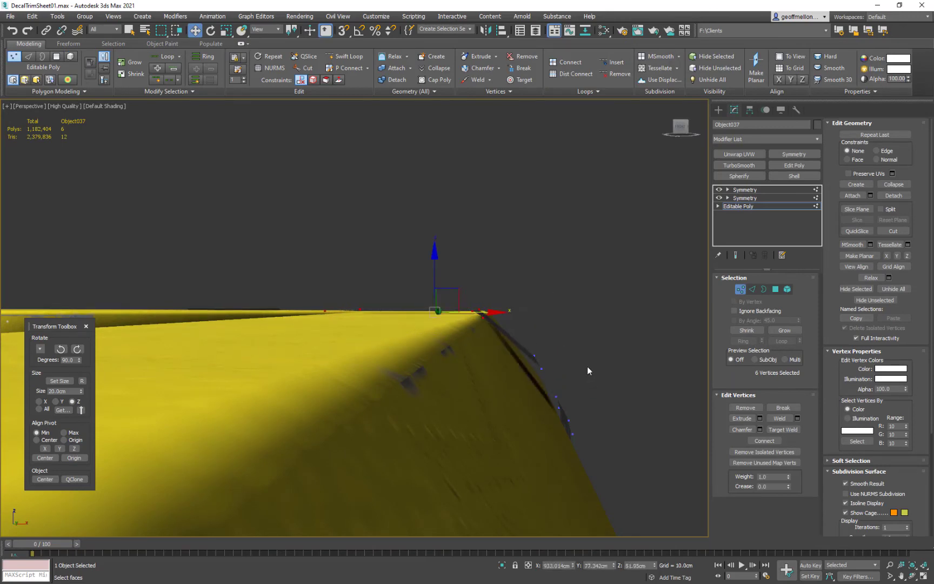
# - Move the two vertices midway down the strip inward along X, closer to the crate's beveled edge
pyautogui.moveTo(530, 374); pyautogui.dragTo(528, 374)
pyautogui.keyDown('alt'); pyautogui.moveTo(615, 359); pyautogui.dragTo(595, 380, button='middle'); pyautogui.keyUp('alt')
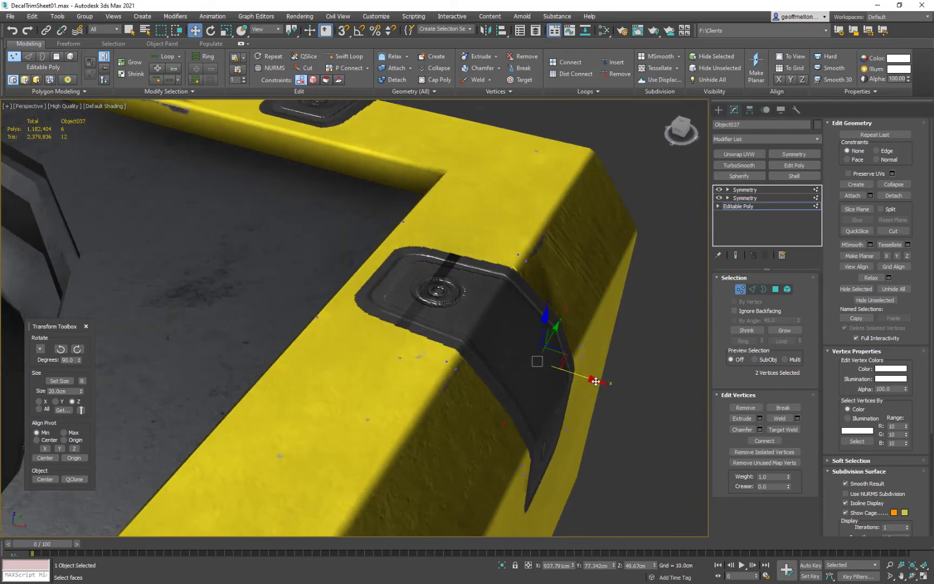
pyautogui.moveTo(595, 379); pyautogui.dragTo(577, 396)
pyautogui.keyDown('alt'); pyautogui.moveTo(577, 397); pyautogui.dragTo(598, 362, button='middle'); pyautogui.keyUp('alt')
pyautogui.keyDown('alt'); pyautogui.moveTo(586, 402); pyautogui.dragTo(598, 358, button='middle'); pyautogui.keyUp('alt')
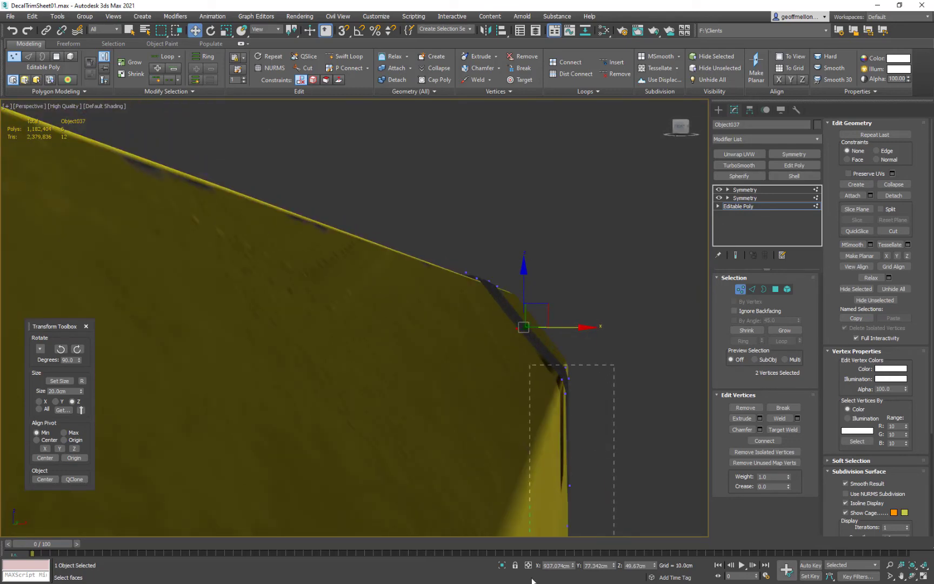
# - Pull the strip's six lower-end vertices inward along X to sit close against the crate's side face
pyautogui.moveTo(532, 578); pyautogui.dragTo(533, 567)
pyautogui.keyDown('alt'); pyautogui.moveTo(622, 430); pyautogui.dragTo(621, 361, button='middle'); pyautogui.keyUp('alt')
pyautogui.moveTo(652, 315); pyautogui.dragTo(585, 415)
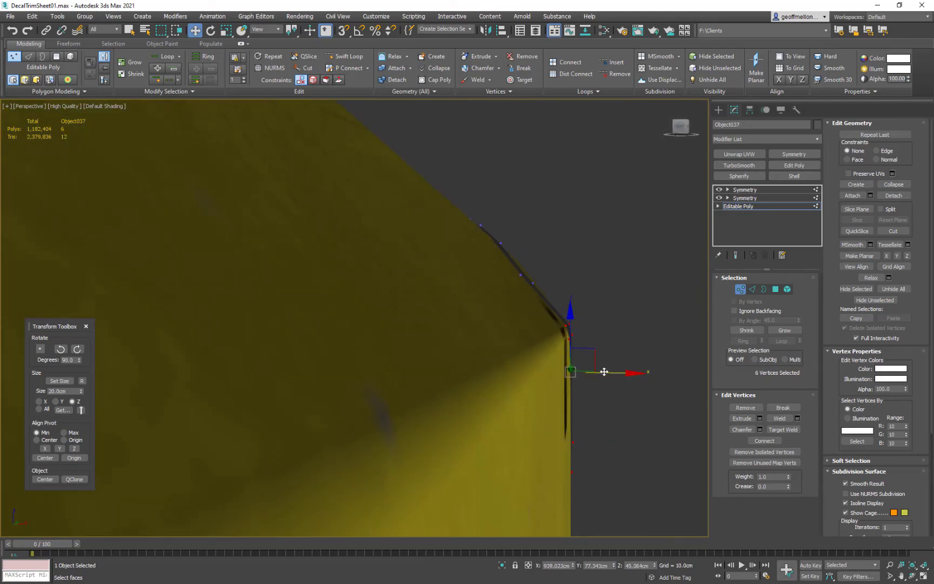
pyautogui.moveTo(622, 372); pyautogui.dragTo(620, 374)
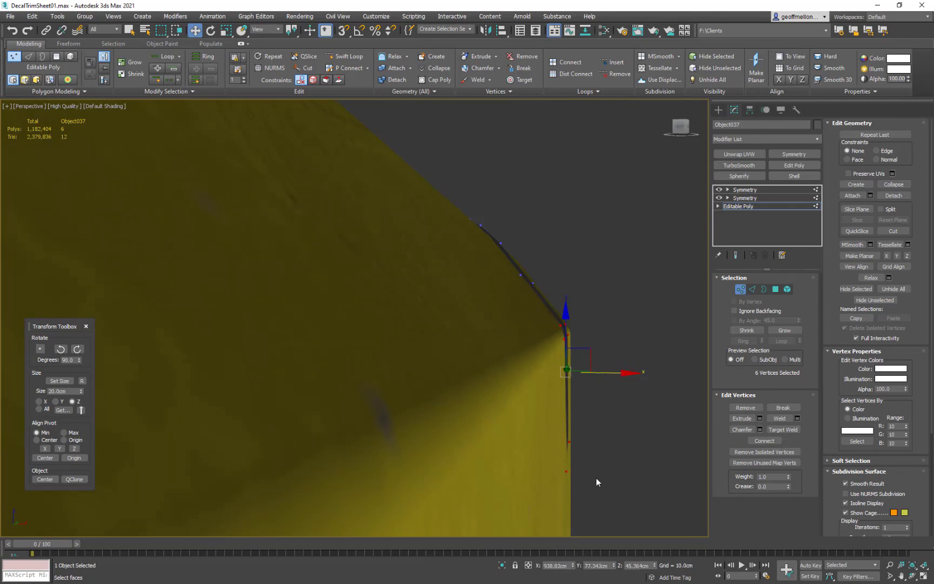
pyautogui.moveTo(558, 336); pyautogui.dragTo(558, 336)
pyautogui.moveTo(622, 397); pyautogui.dragTo(624, 396)
pyautogui.keyDown('alt'); pyautogui.moveTo(624, 396); pyautogui.dragTo(572, 361, button='middle'); pyautogui.keyUp('alt')
pyautogui.scroll(-6, 574, 416)
# - Leave vertex editing and turn on Show End Result to display the mirrored strips around the crate
pyautogui.click(631, 388)
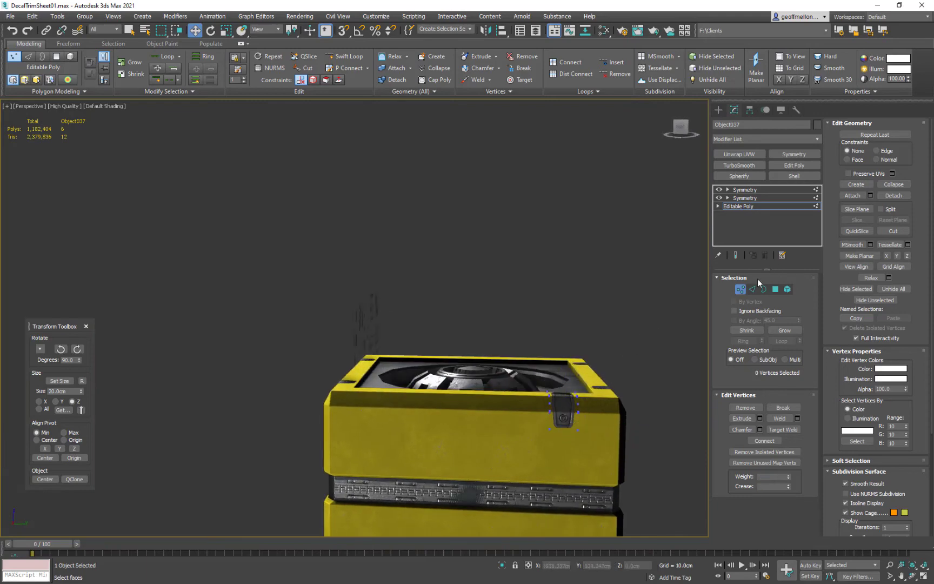
pyautogui.click(741, 289)
pyautogui.keyDown('alt'); pyautogui.moveTo(614, 330); pyautogui.dragTo(608, 354, button='middle'); pyautogui.keyUp('alt')
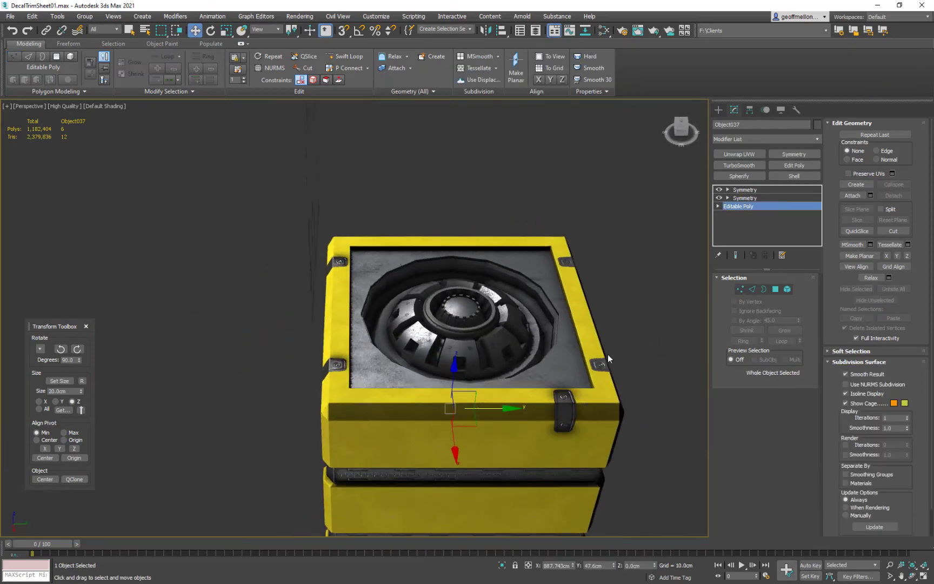
pyautogui.click(737, 256)
pyautogui.keyDown('alt'); pyautogui.moveTo(591, 244); pyautogui.dragTo(676, 211, button='middle'); pyautogui.keyUp('alt')
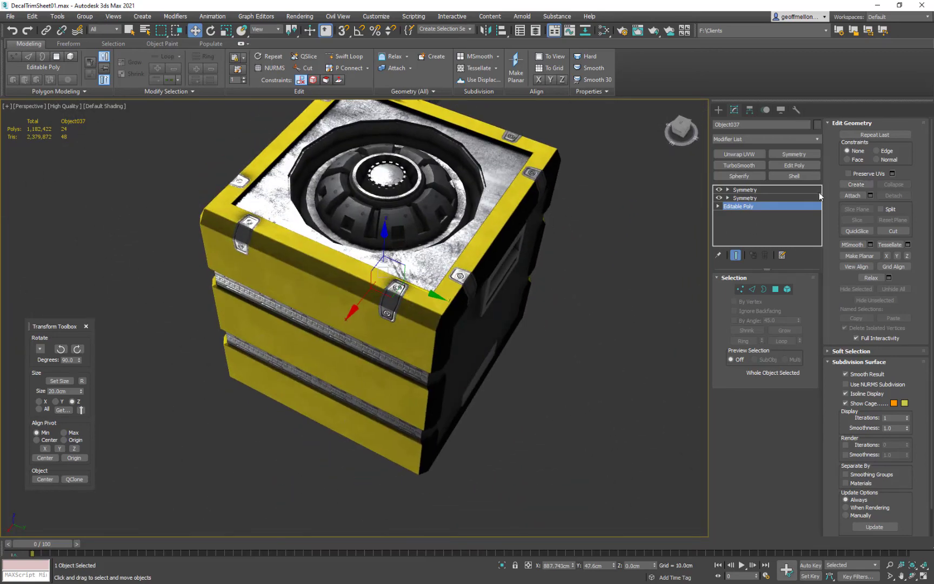
pyautogui.keyDown('alt'); pyautogui.moveTo(576, 246); pyautogui.dragTo(637, 254, button='middle'); pyautogui.keyUp('alt')
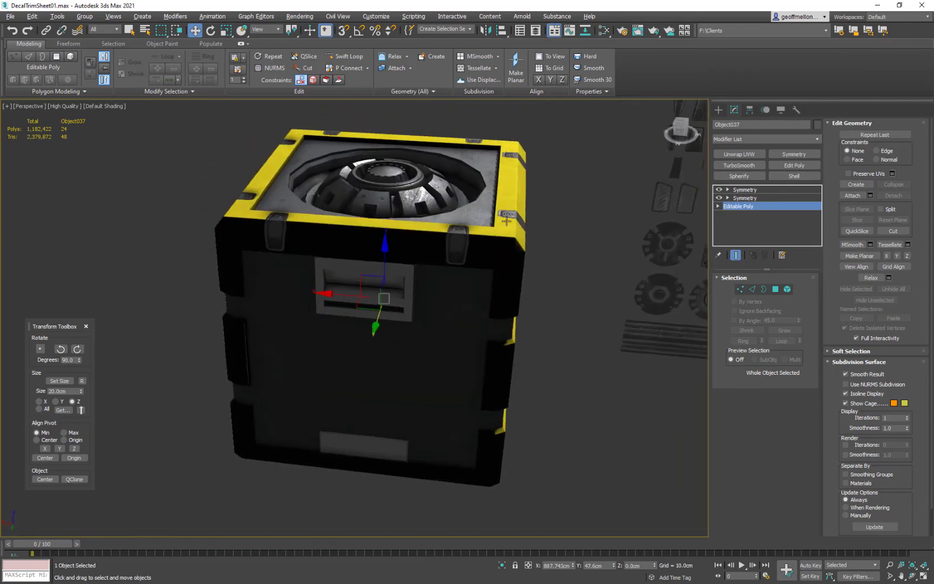
# - Check the mirrored strips at polygon level with the end result shown, and return to the top Symmetry modifier
pyautogui.click(775, 289)
pyautogui.keyDown('alt'); pyautogui.moveTo(538, 217); pyautogui.dragTo(458, 332, button='middle'); pyautogui.keyUp('alt')
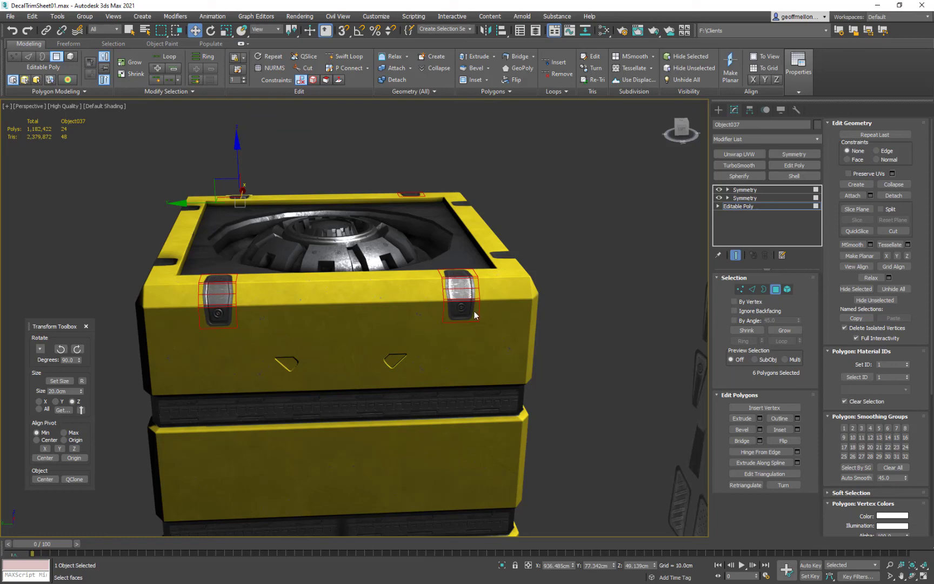
pyautogui.keyDown('alt'); pyautogui.moveTo(475, 311); pyautogui.dragTo(402, 237, button='middle'); pyautogui.keyUp('alt')
pyautogui.scroll(-6, 384, 263)
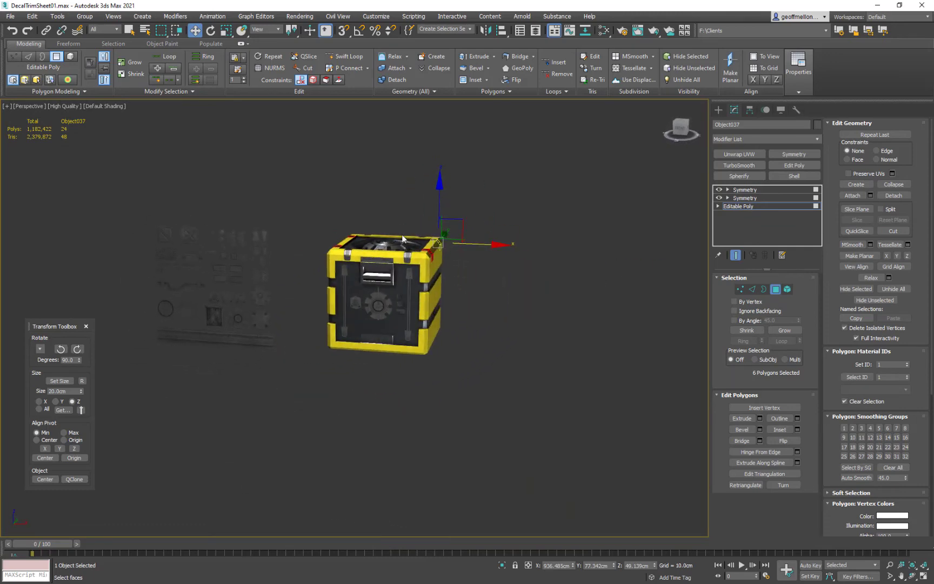
pyautogui.scroll(5, 403, 239)
pyautogui.scroll(-6, 563, 308)
pyautogui.click(744, 189)
# - Inspect the strips around the crate's rim and select the bolted plate decal above the front recessed handle
pyautogui.keyDown('alt'); pyautogui.moveTo(649, 295); pyautogui.dragTo(598, 319, button='middle'); pyautogui.keyUp('alt')
pyautogui.scroll(5, 597, 319)
pyautogui.keyDown('alt'); pyautogui.moveTo(430, 289); pyautogui.dragTo(484, 273, button='middle'); pyautogui.keyUp('alt')
pyautogui.scroll(5, 480, 250)
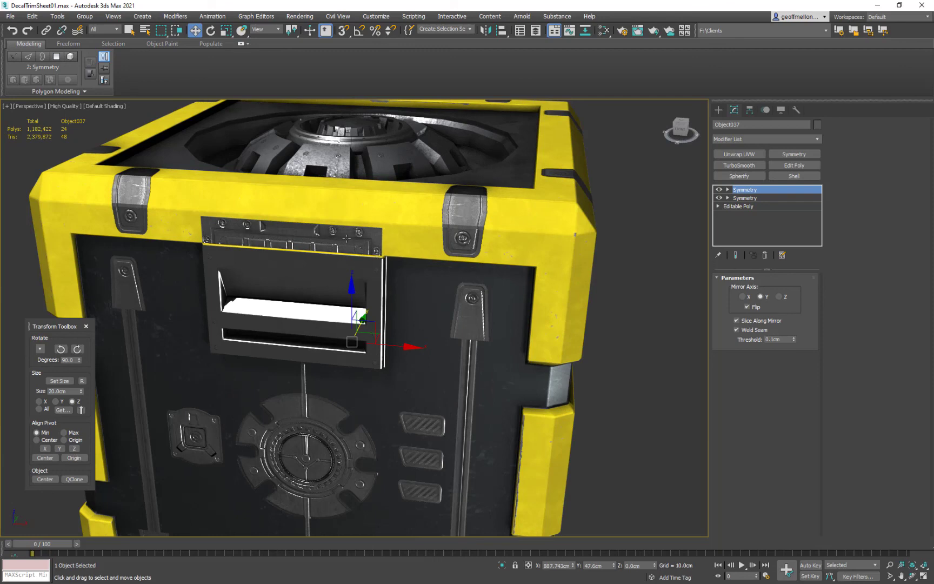
pyautogui.keyDown('alt'); pyautogui.moveTo(347, 238); pyautogui.dragTo(506, 264, button='middle'); pyautogui.keyUp('alt')
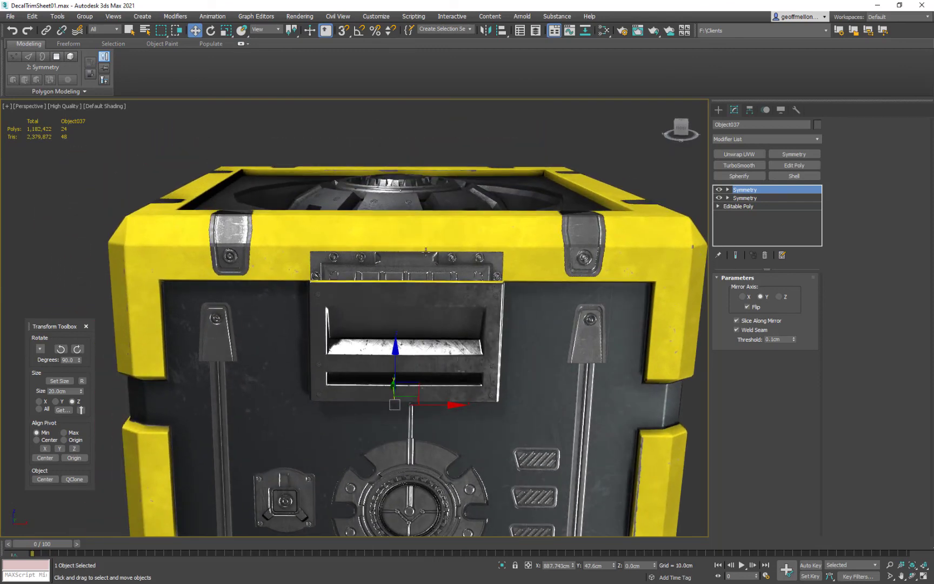
pyautogui.click(467, 264)
pyautogui.keyDown('alt'); pyautogui.moveTo(467, 264); pyautogui.dragTo(470, 285, button='middle'); pyautogui.keyUp('alt')
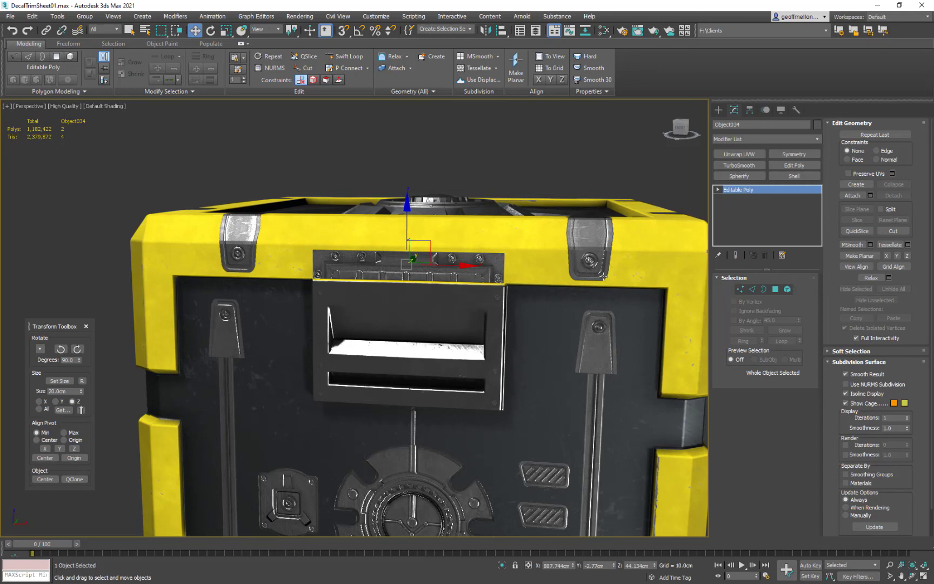
pyautogui.scroll(-5, 604, 276)
pyautogui.keyDown('alt'); pyautogui.moveTo(604, 275); pyautogui.dragTo(502, 299, button='middle'); pyautogui.keyUp('alt')
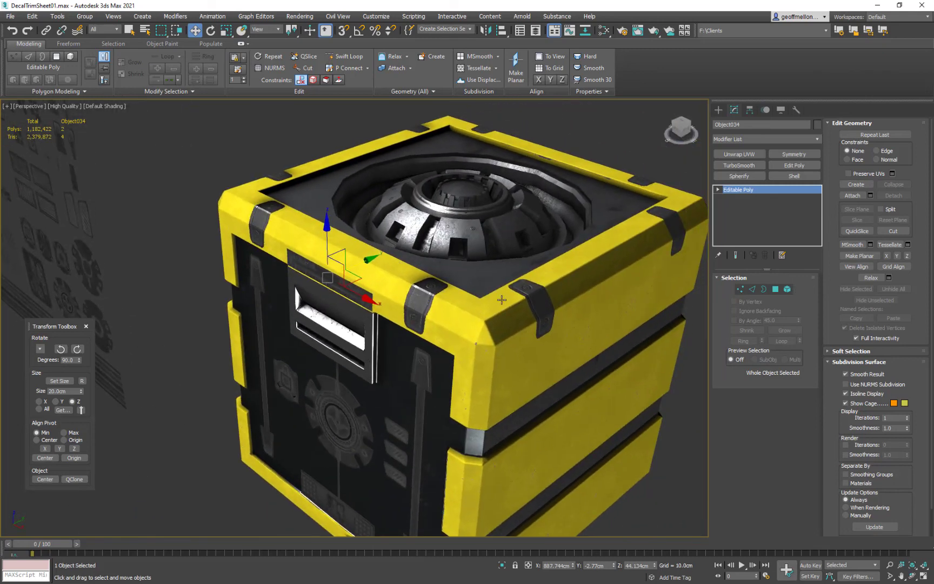